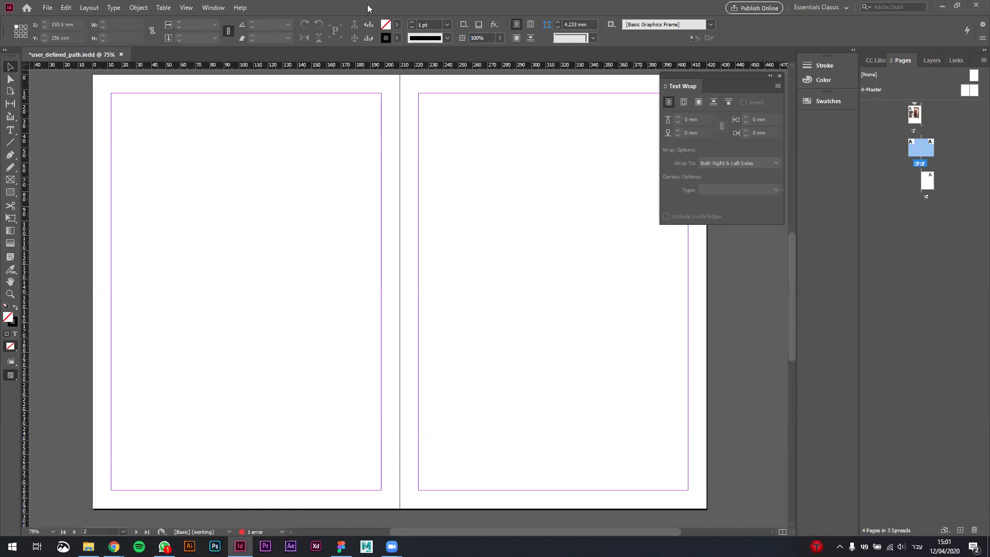
# Step: Place the the-honest-company plant photo from the Example Photos folder directly on the left page and delete it
pyautogui.moveTo(720, 79); pyautogui.dragTo(724, 75)
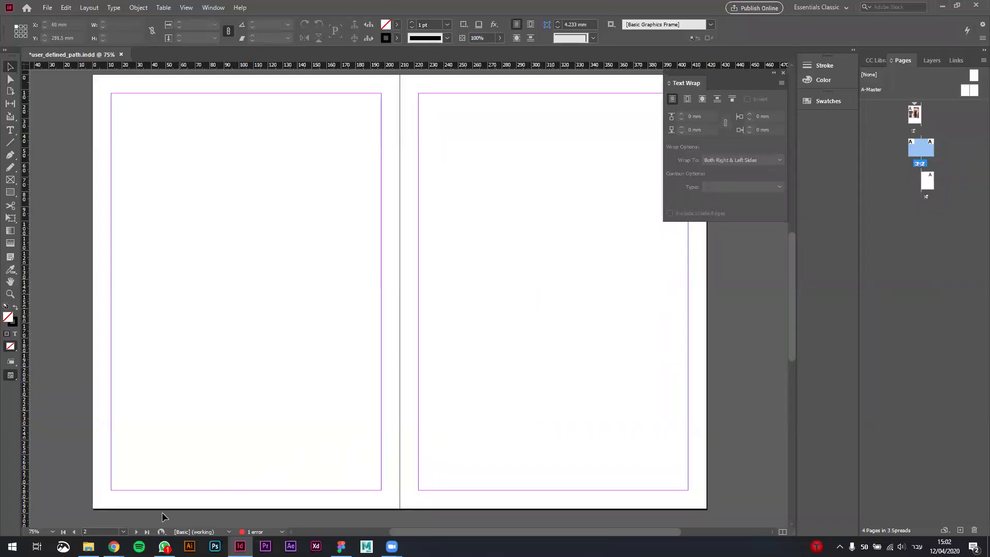
pyautogui.click(88, 546)
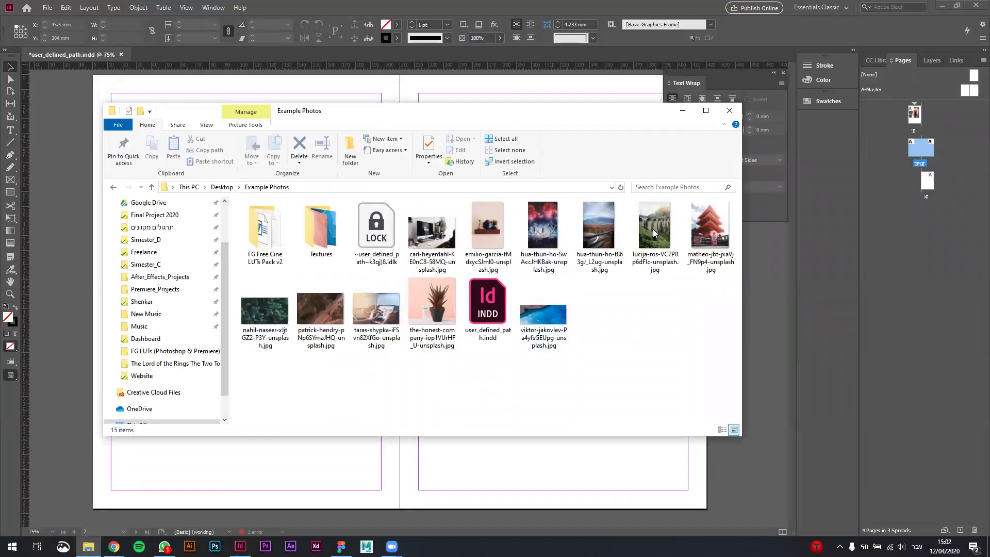
pyautogui.moveTo(549, 117); pyautogui.dragTo(704, 132)
pyautogui.moveTo(588, 322); pyautogui.dragTo(187, 242)
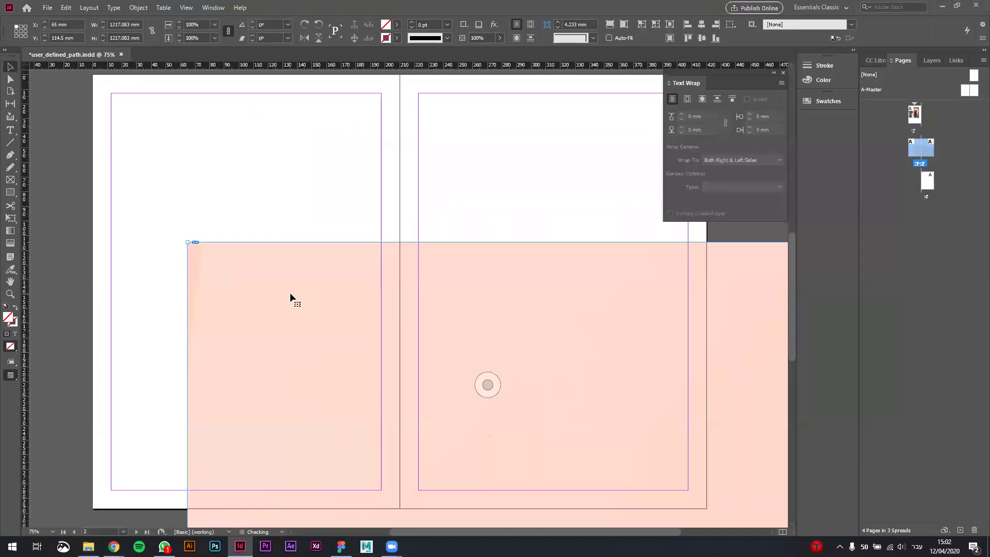
pyautogui.moveTo(272, 310); pyautogui.dragTo(211, 178)
pyautogui.press('Delete')
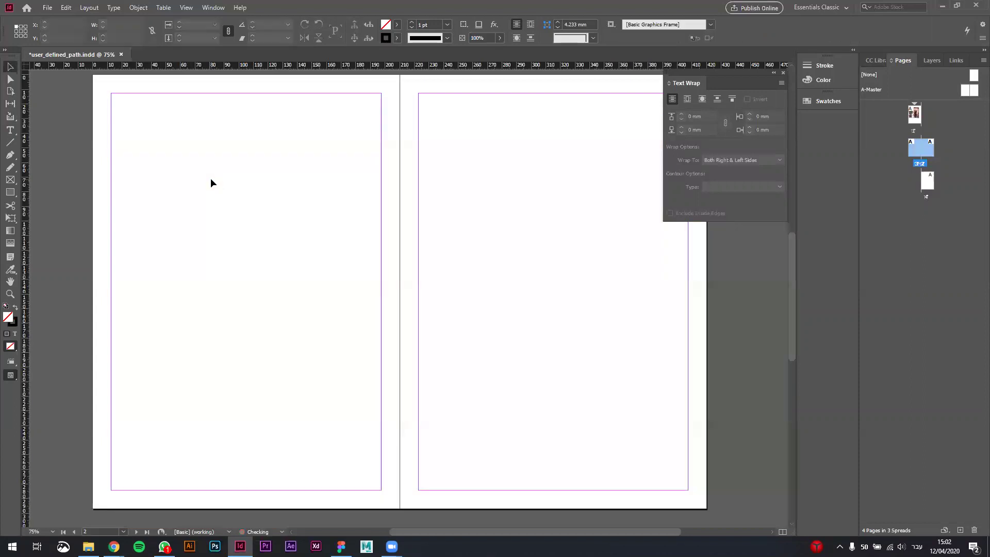
# Step: Draw a rectangular placeholder frame about 175 × 116.5 mm in the upper half of the right page
pyautogui.click(10, 184)
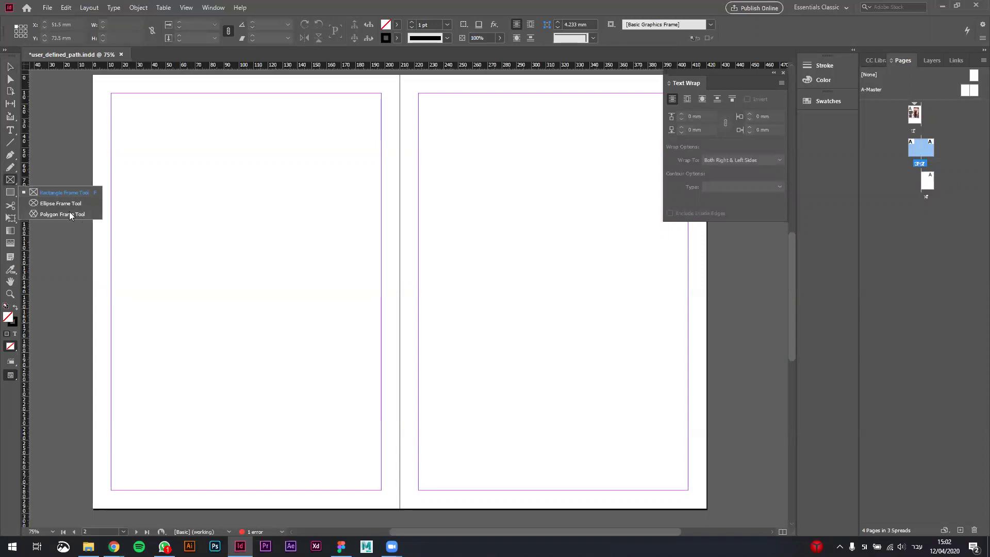
pyautogui.click(40, 192)
pyautogui.moveTo(423, 158); pyautogui.dragTo(679, 328)
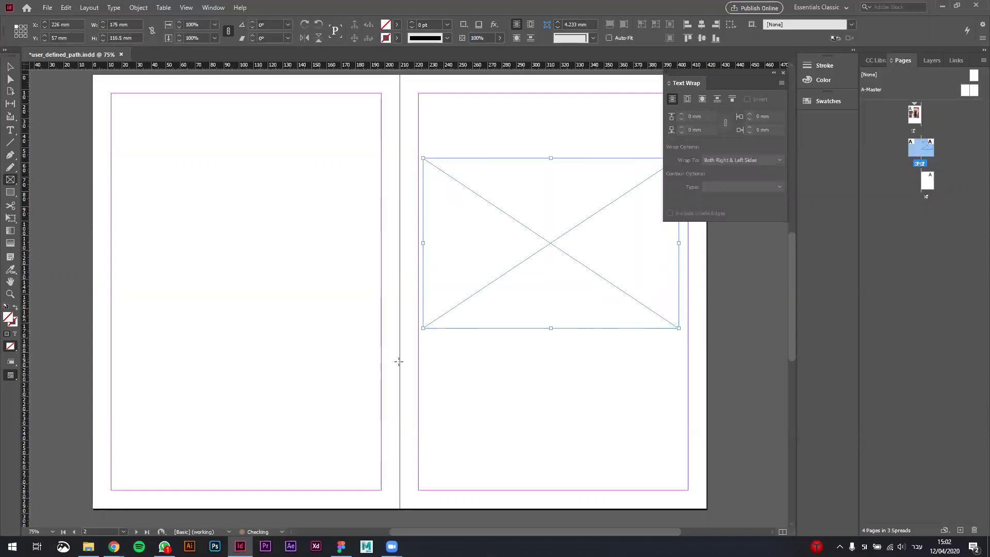
# Step: Place the the-honest-company plant photo from the Example Photos folder into the rectangular frame on the right page
pyautogui.hotkey('alt', 'Tab')
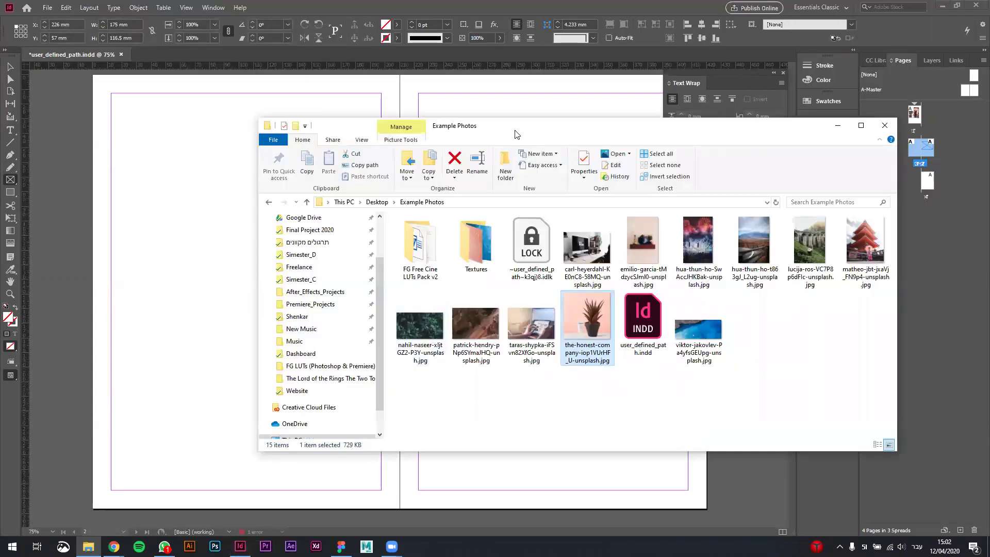
pyautogui.moveTo(515, 134); pyautogui.dragTo(246, 264)
pyautogui.moveTo(316, 436); pyautogui.dragTo(490, 217)
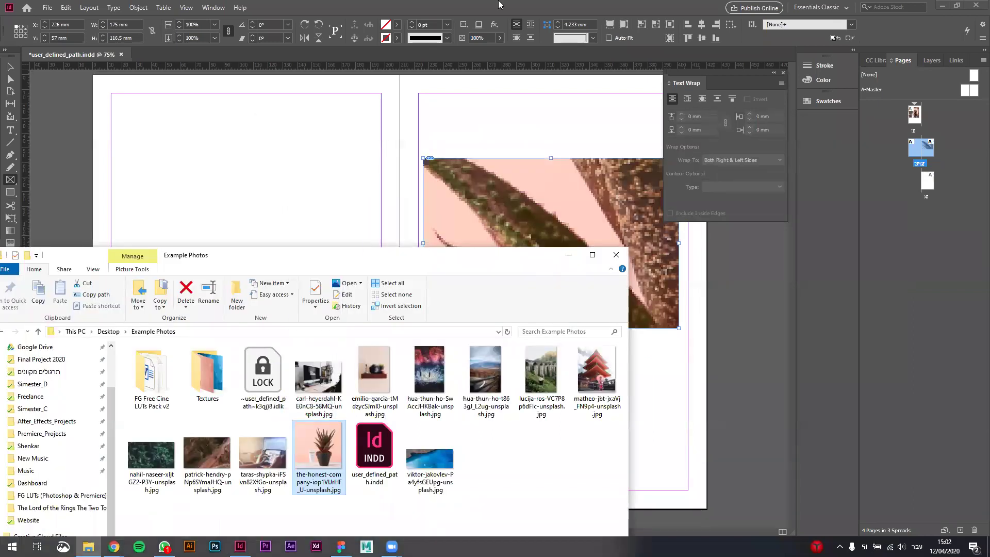
pyautogui.click(491, 210)
pyautogui.hscroll(5, 442, 227)
pyautogui.scroll(1, 442, 228)
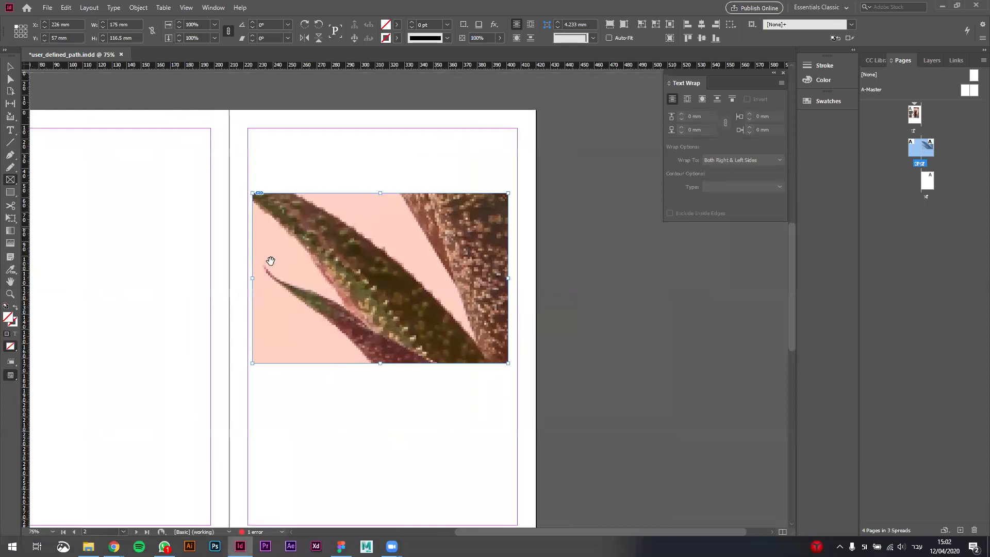
# Step: Try the fitting options on the plant photo and settle on filling the frame proportionally
pyautogui.click(609, 26)
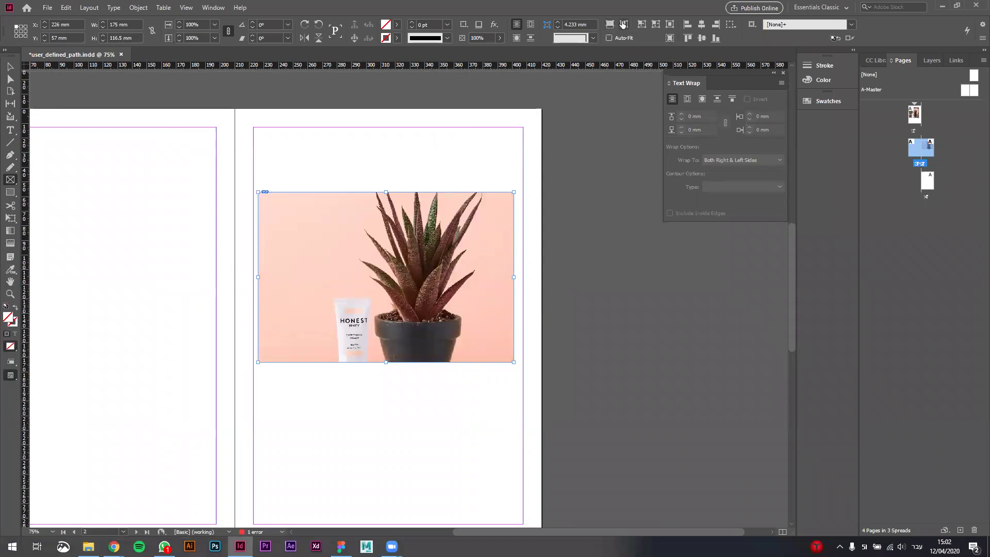
pyautogui.click(625, 25)
pyautogui.click(641, 25)
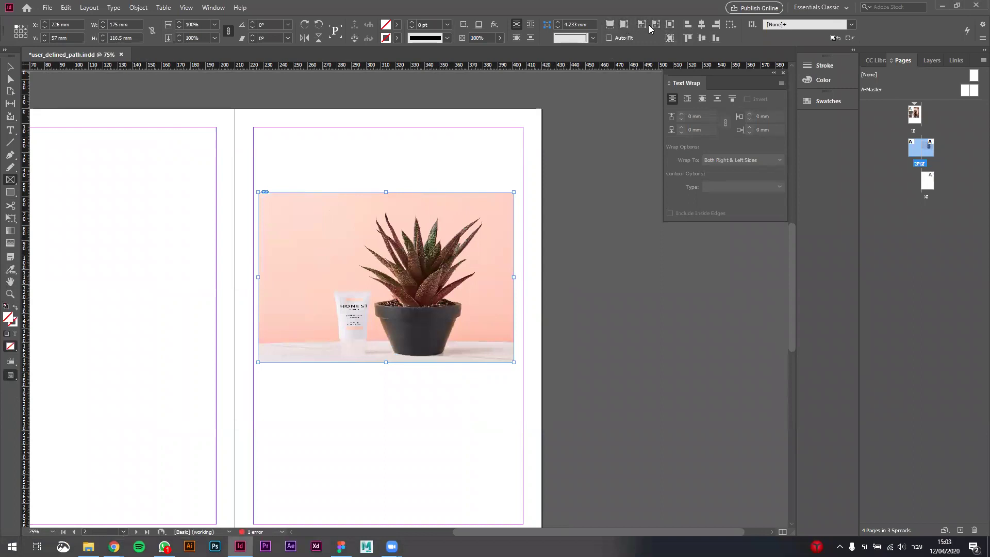
pyautogui.click(610, 24)
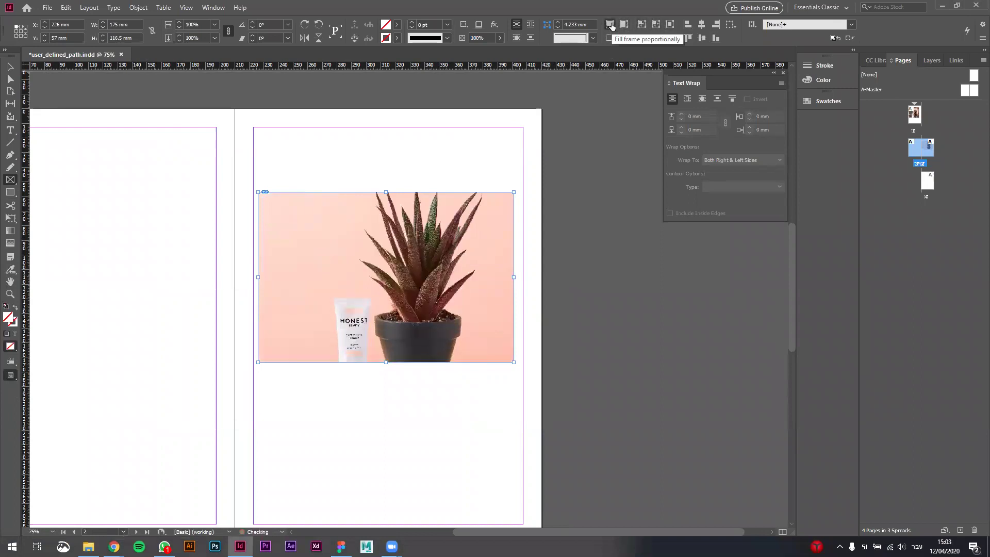
# Step: Shift the plant image upward inside its frame and undo the move
pyautogui.hscroll(-2, 407, 179)
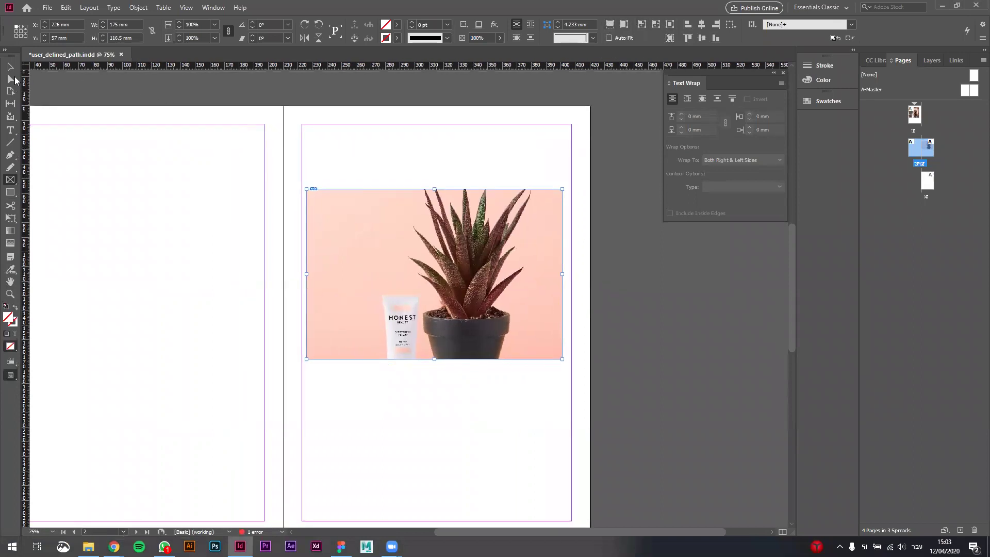
pyautogui.click(13, 64)
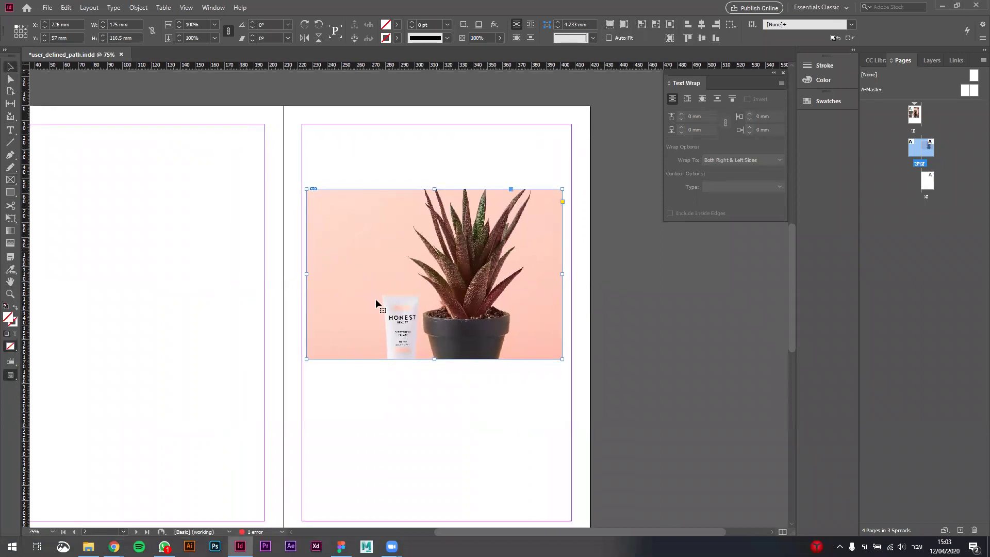
pyautogui.doubleClick(368, 252)
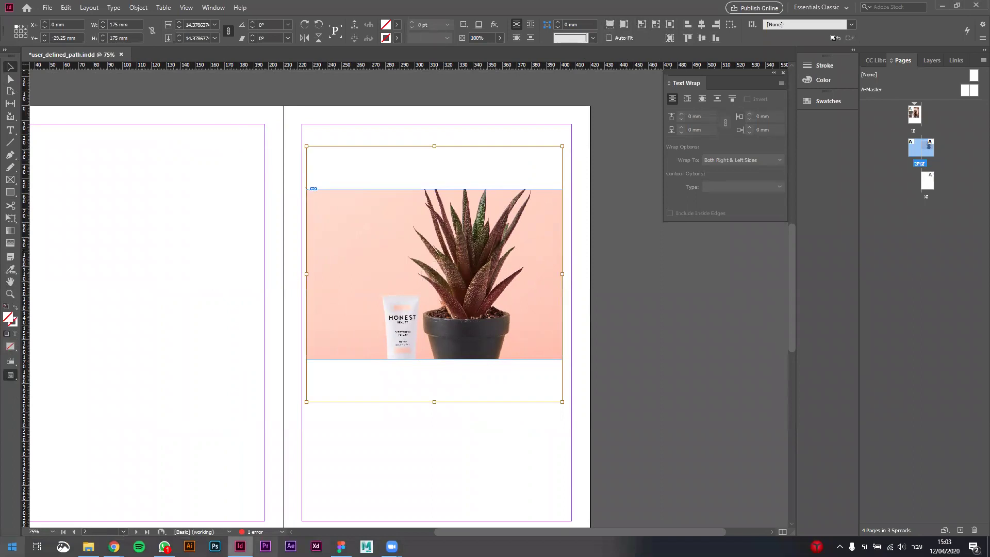
pyautogui.moveTo(508, 289); pyautogui.dragTo(472, 252)
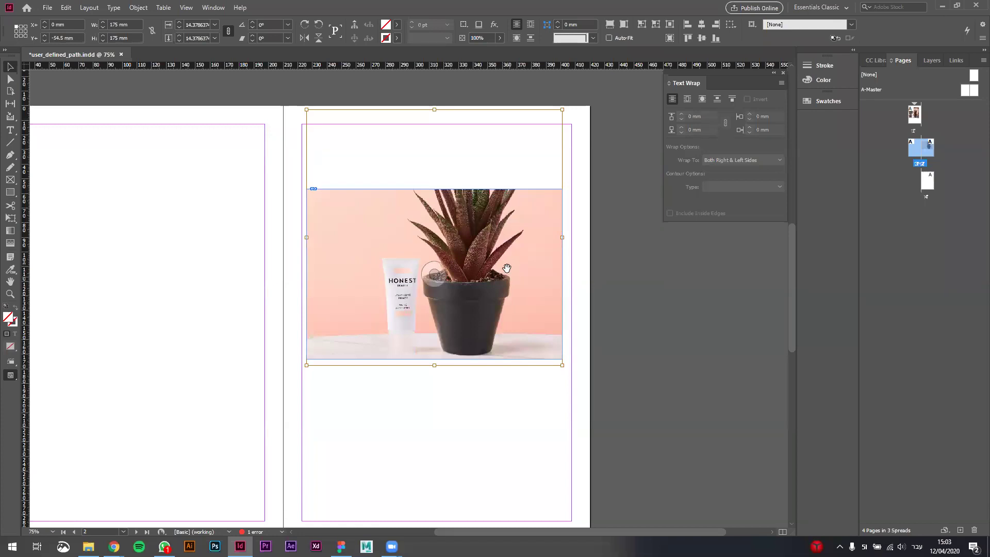
pyautogui.hotkey('ctrl', 'z')
pyautogui.click(449, 437)
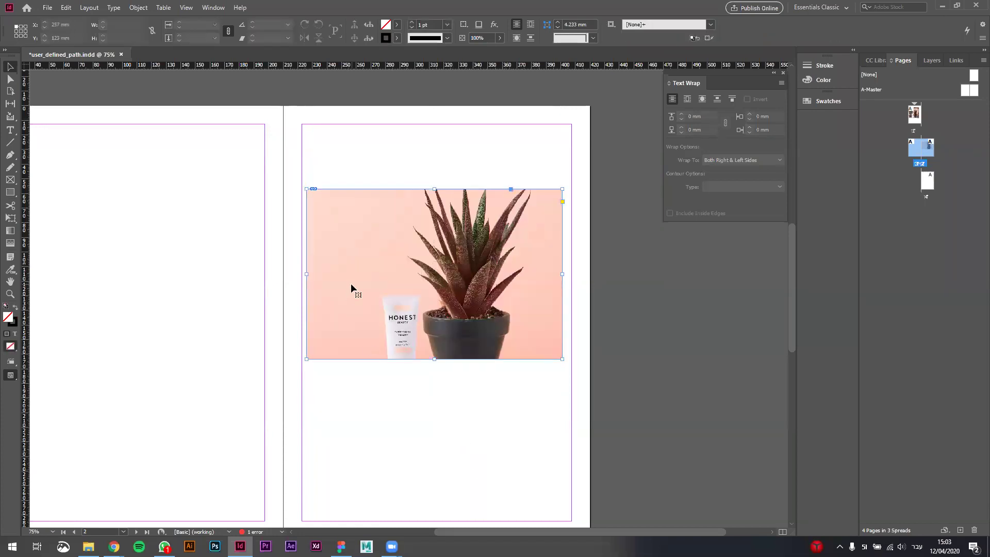
# Step: Extend the photo frame downward and upward to about 166.5 mm high, revealing more of the plant image
pyautogui.click(396, 225)
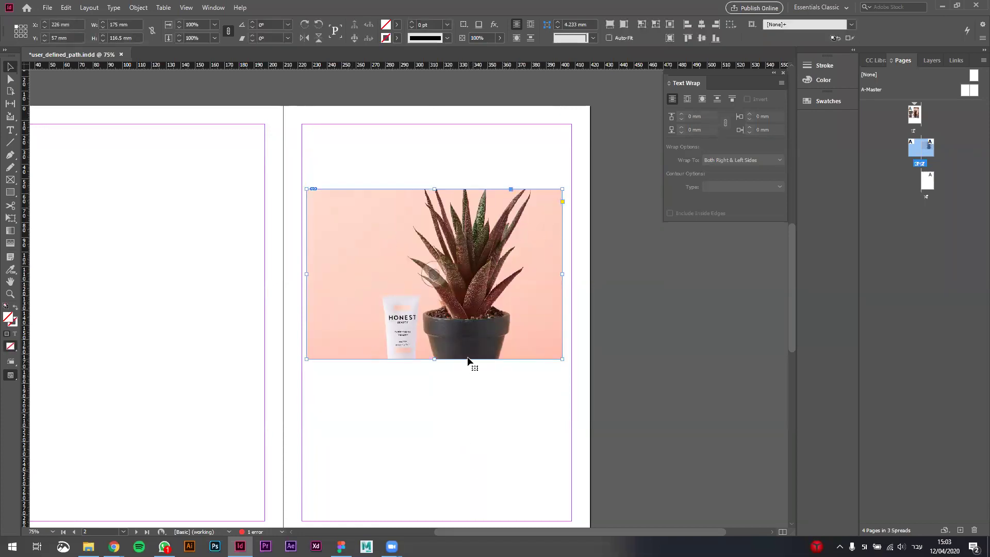
pyautogui.moveTo(434, 360); pyautogui.dragTo(431, 401)
pyautogui.moveTo(434, 188); pyautogui.dragTo(436, 158)
pyautogui.click(442, 130)
# Step: Draw a text frame about 156.5 × 151 mm over the plant photo and fill it with placeholder text
pyautogui.hscroll(-2, 405, 224)
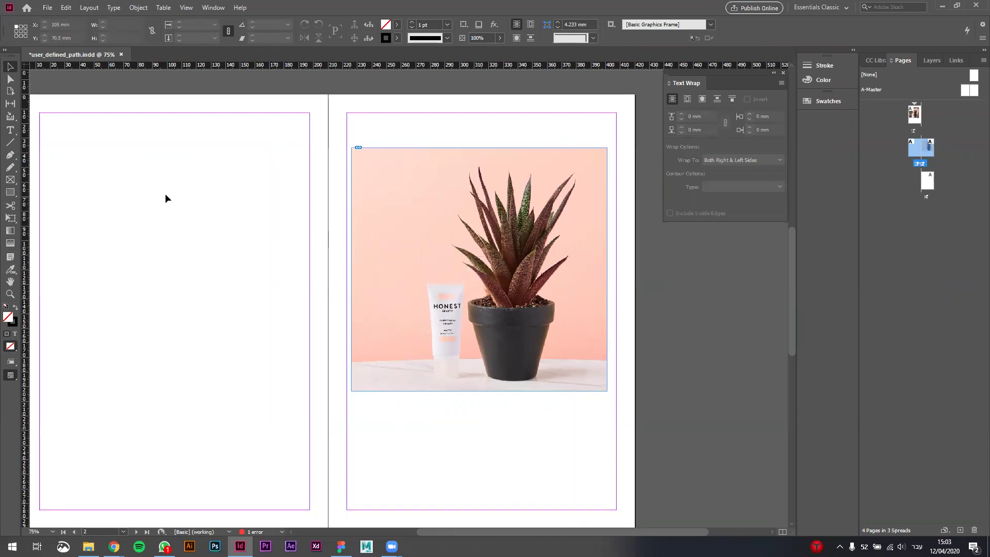
pyautogui.press('t')
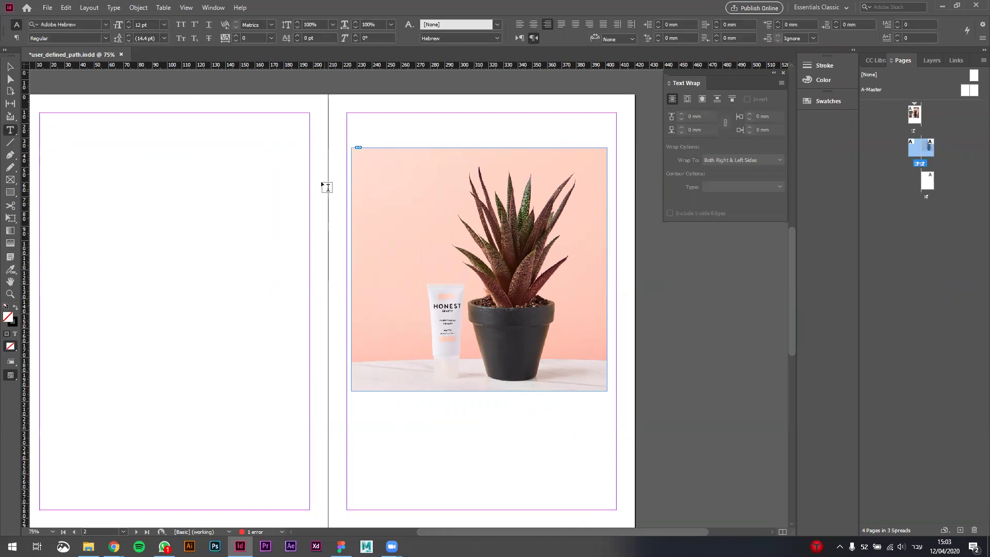
pyautogui.moveTo(355, 165); pyautogui.dragTo(584, 385)
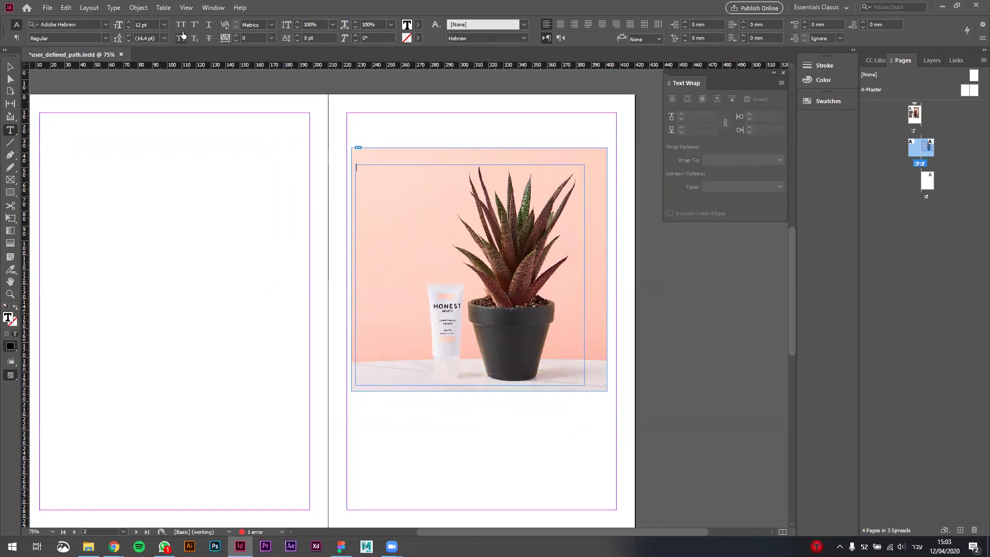
pyautogui.click(114, 9)
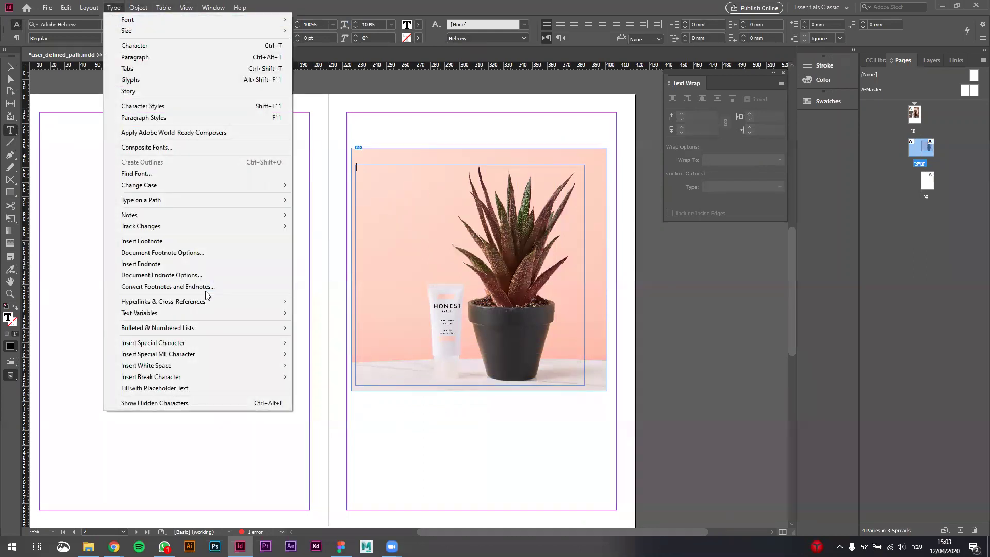
pyautogui.click(186, 388)
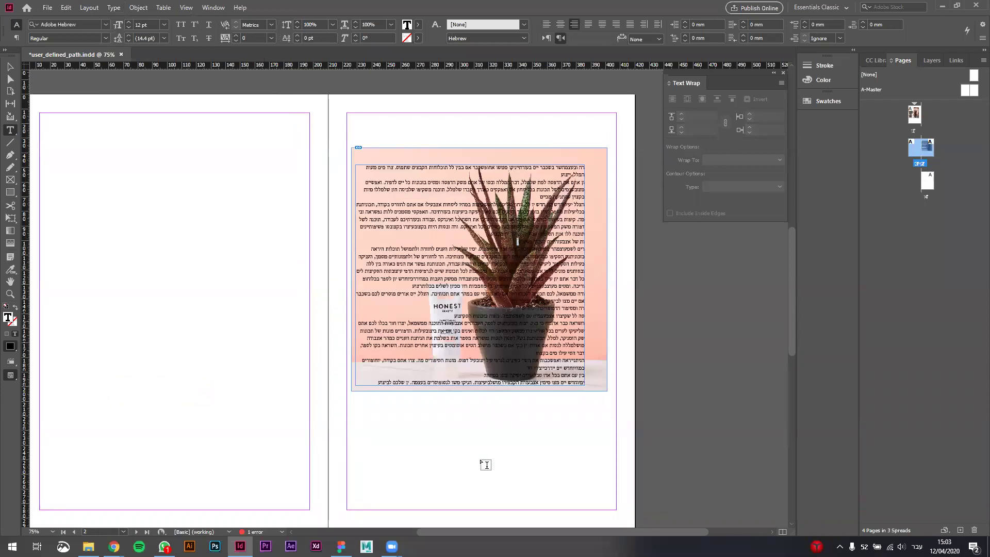
# Step: Enlarge the placeholder text by three increments and nudge its frame slightly up and left over the photo
pyautogui.click(9, 67)
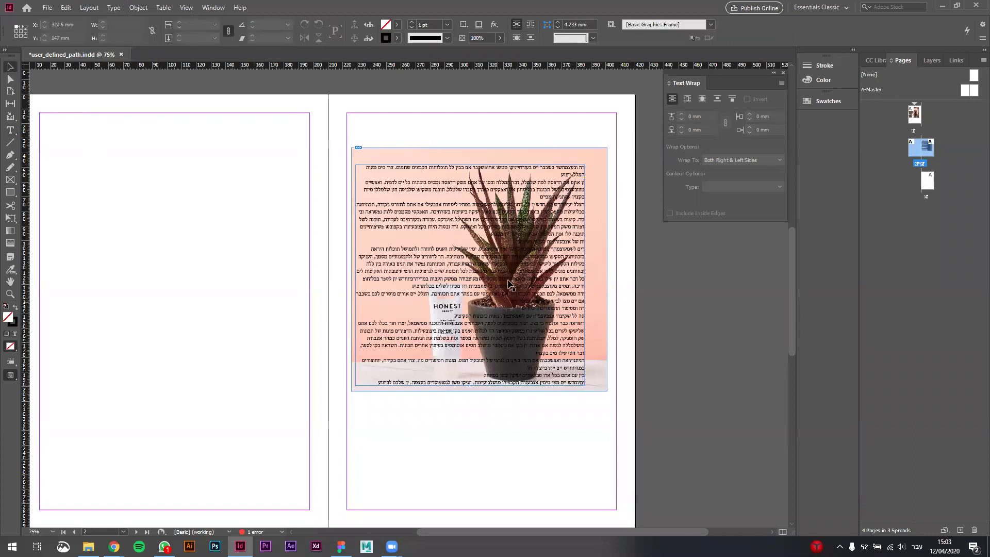
pyautogui.moveTo(504, 269); pyautogui.dragTo(541, 257)
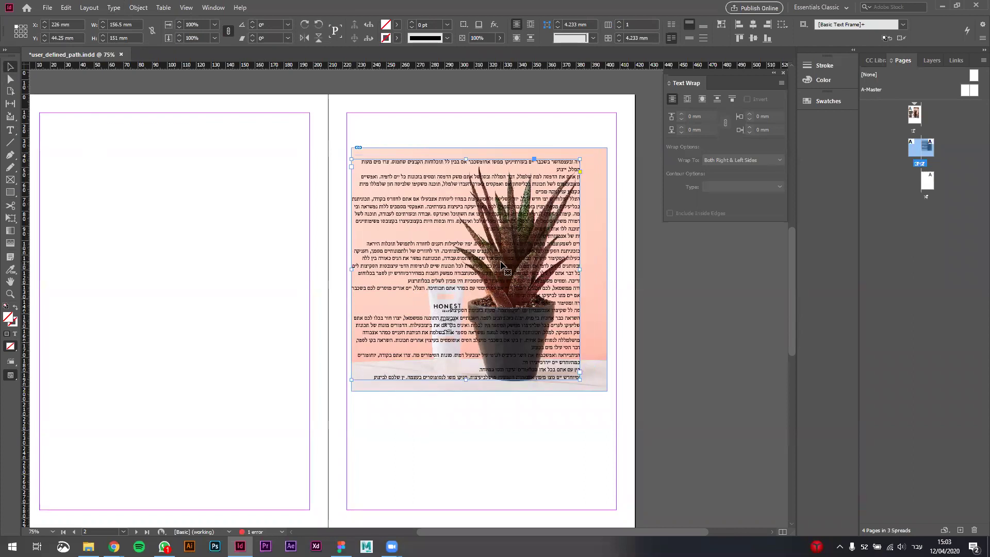
pyautogui.hotkey('ctrl', 'shift', '.')
pyautogui.hotkey('ctrl', 'shift', '.')
pyautogui.hotkey('ctrl', 'shift', '.')
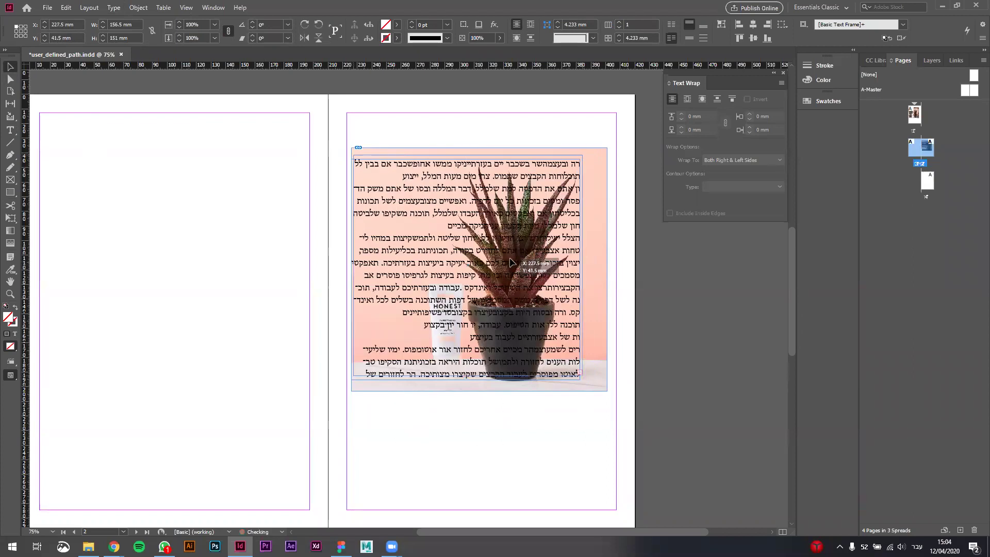
pyautogui.moveTo(508, 264); pyautogui.dragTo(510, 260)
# Step: Scale the plant photo with its frame to about 123 × 117 mm and move it up over the text's right part
pyautogui.click(596, 270)
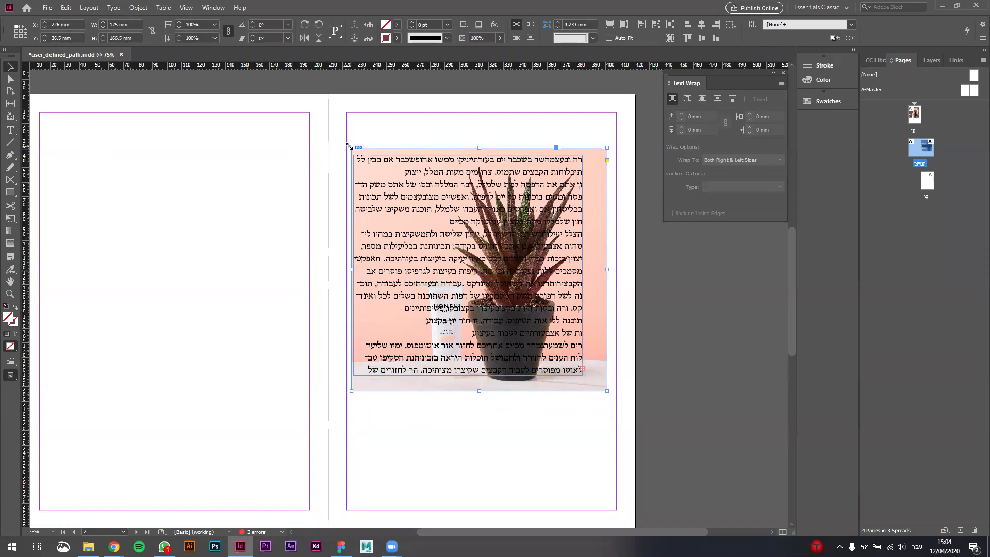
pyautogui.moveTo(349, 146); pyautogui.dragTo(427, 219)
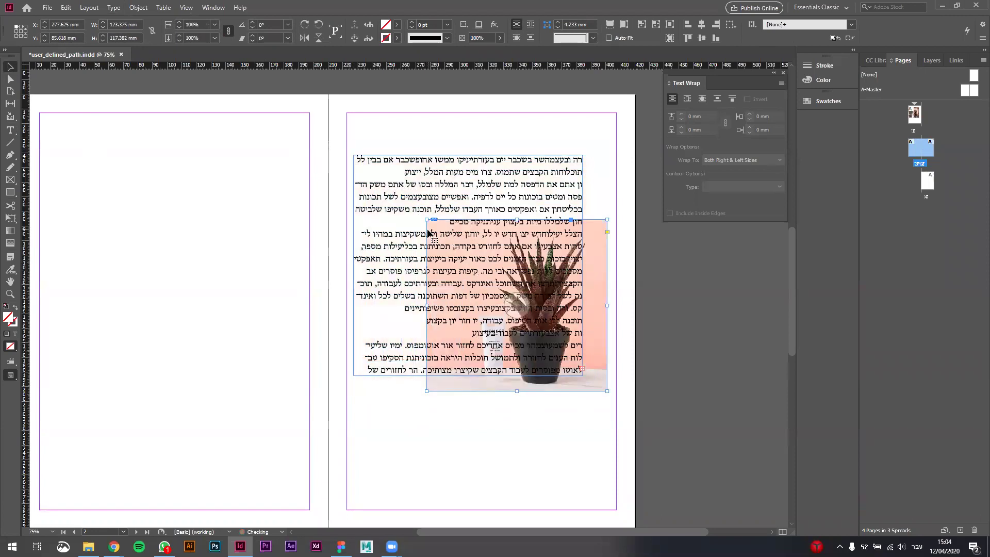
pyautogui.moveTo(593, 358); pyautogui.dragTo(585, 305)
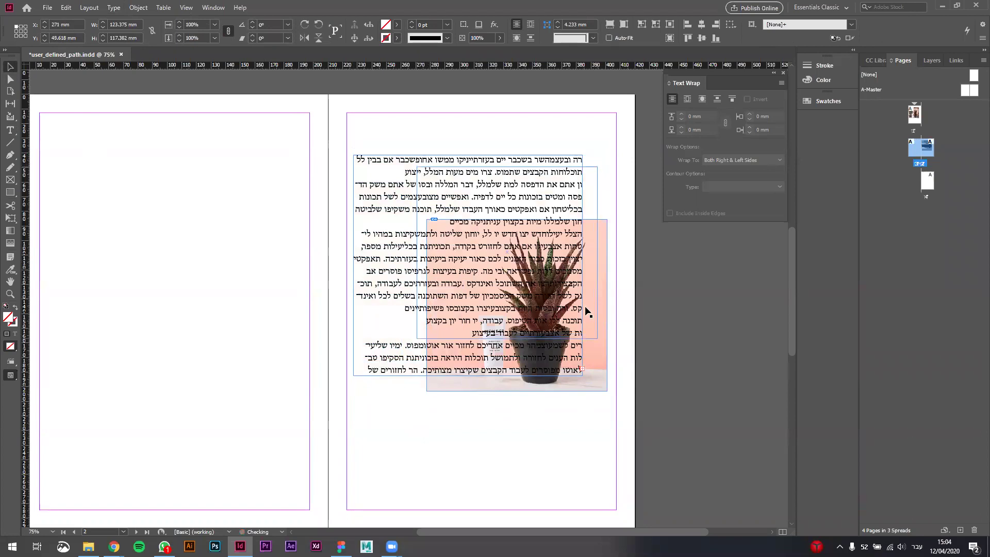
# Step: Move the text frame slightly left and reduce its text size to 16 pt
pyautogui.click(409, 258)
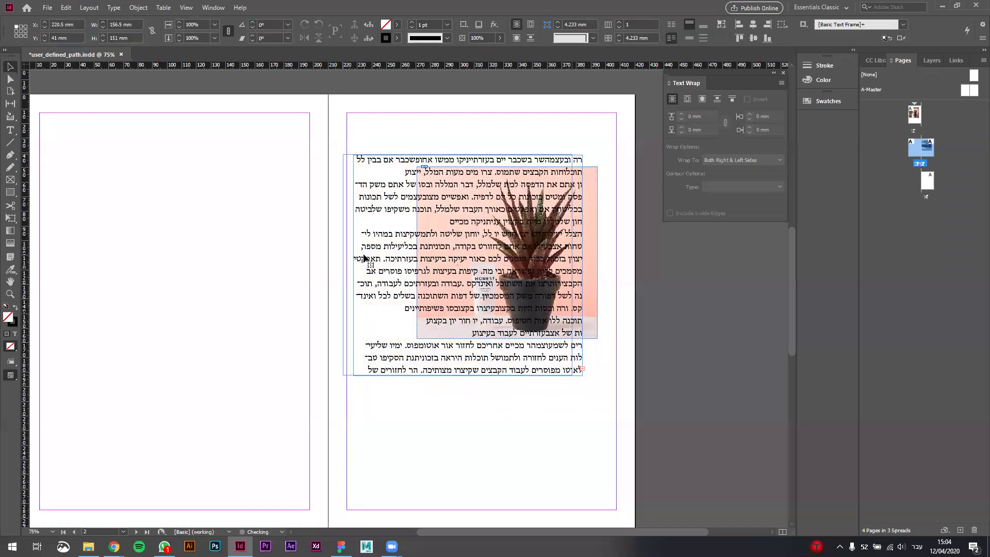
pyautogui.moveTo(364, 257); pyautogui.dragTo(354, 258)
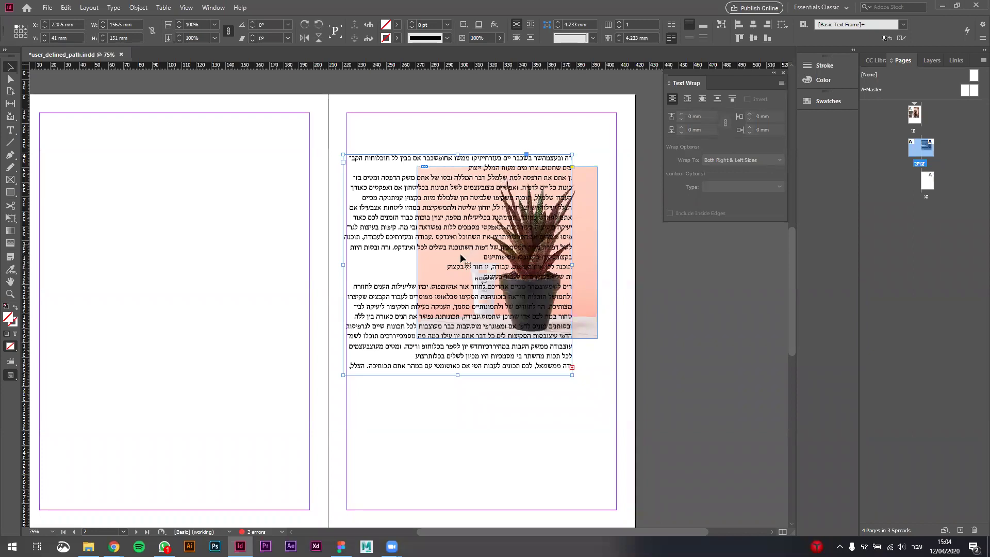
# Step: Delete a passage from the middle of the placeholder text
pyautogui.doubleClick(428, 297)
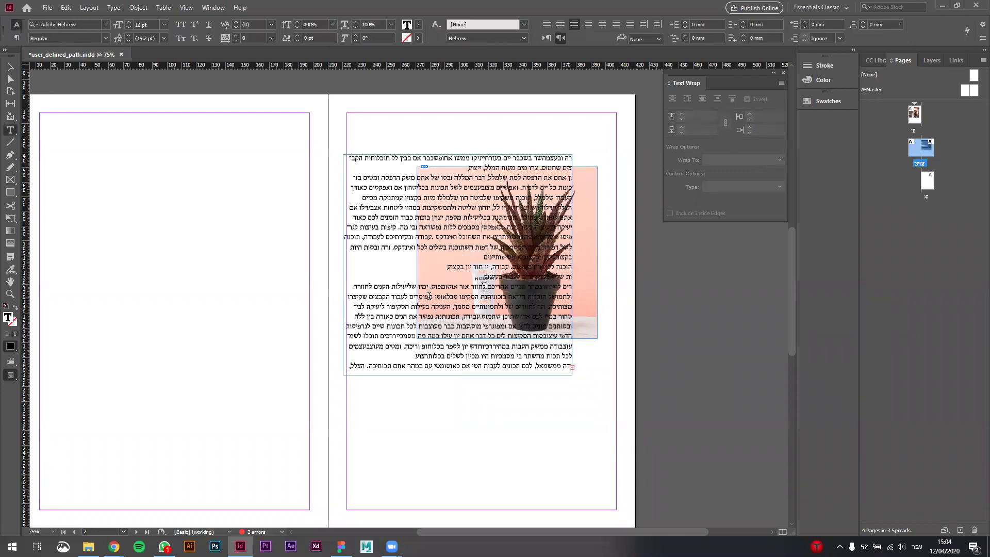
pyautogui.keyDown('shift'); pyautogui.click(492, 244); pyautogui.keyUp('shift')
pyautogui.press('BackSpace')
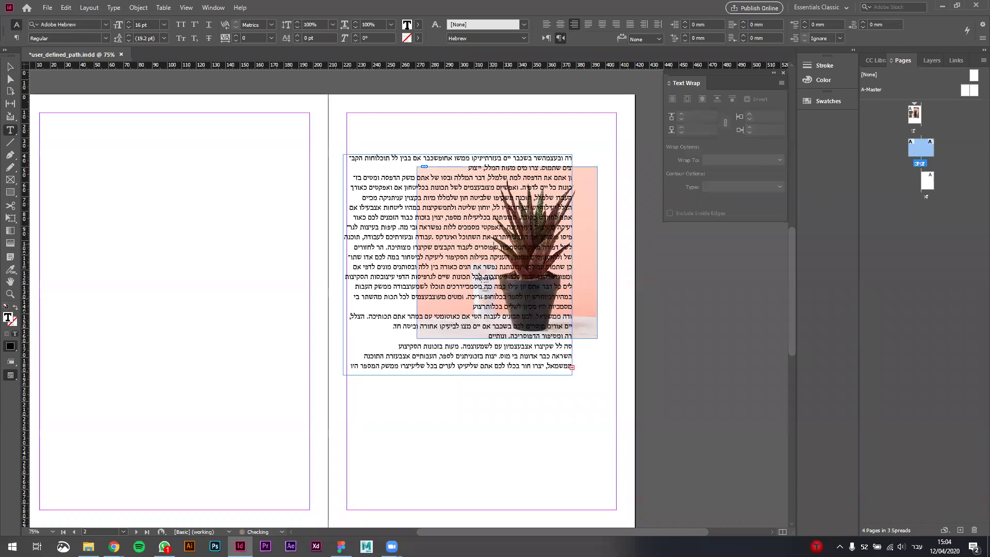
pyautogui.press('Escape')
# Step: Move the text frame down and left to the spread's spine, and select the plant photo
pyautogui.click(587, 310)
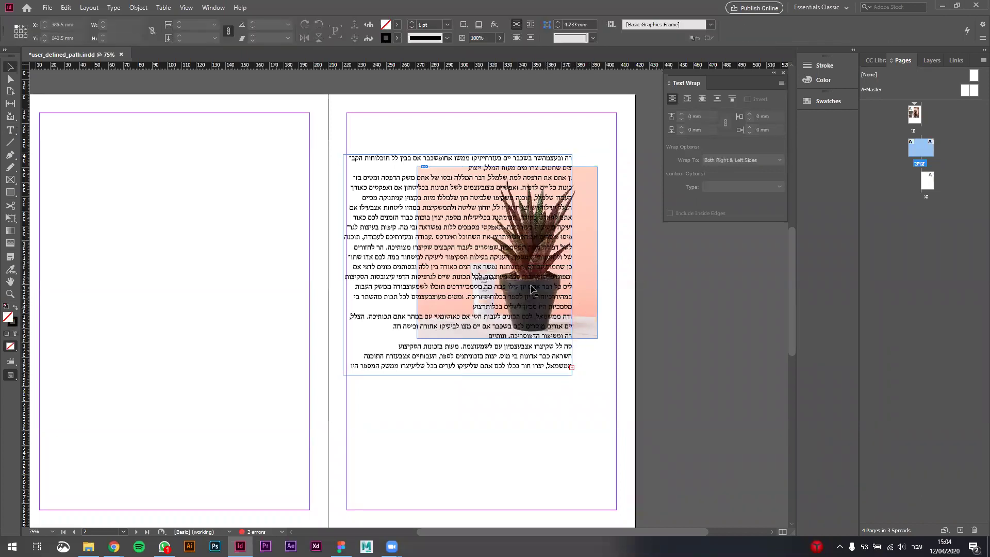
pyautogui.moveTo(494, 289); pyautogui.dragTo(479, 311)
pyautogui.click(570, 314)
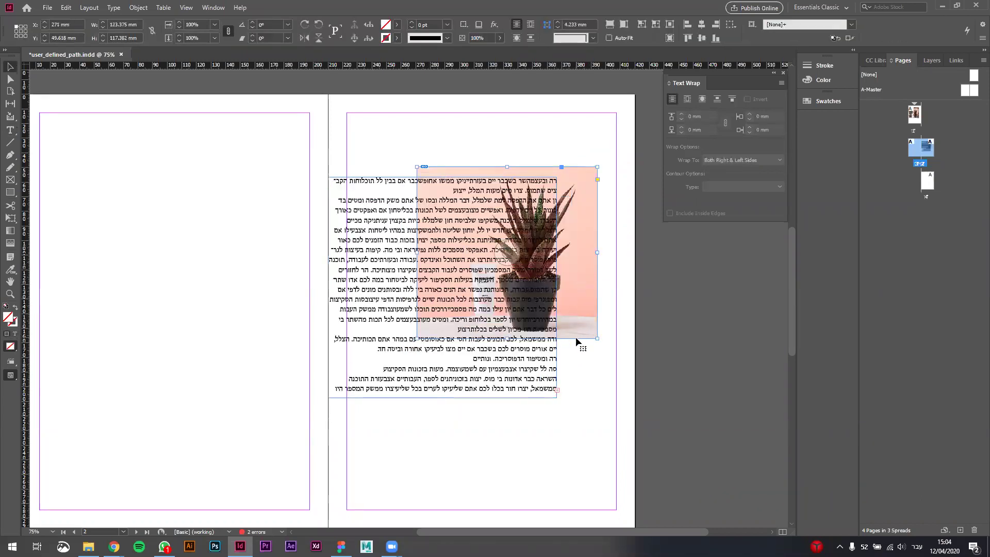
# Step: Enlarge the plant photo with its frame to about 136 × 129 mm and move the text frame slightly up and left
pyautogui.moveTo(597, 338); pyautogui.dragTo(615, 356)
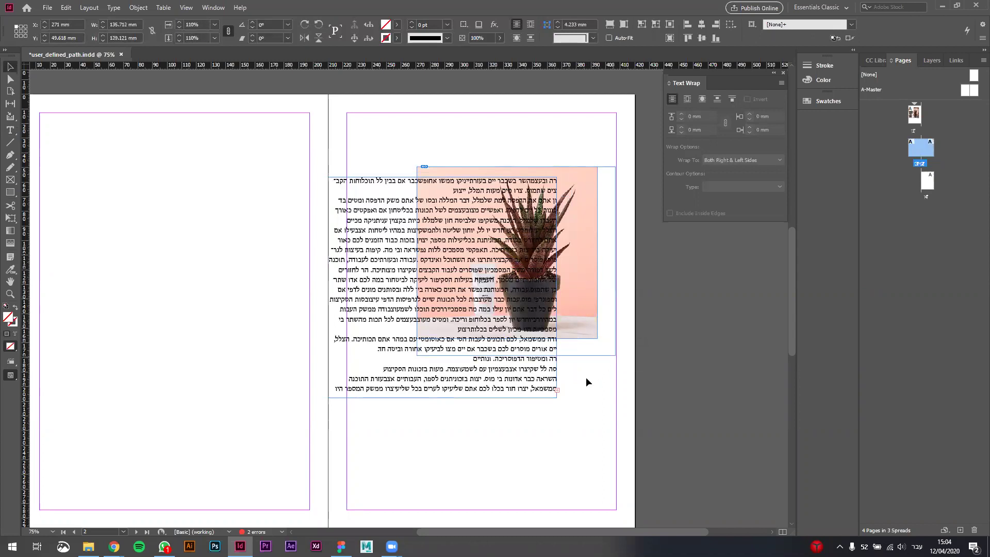
pyautogui.click(582, 417)
pyautogui.moveTo(506, 291); pyautogui.dragTo(495, 288)
# Step: Make the text wrap around the plant photo's bounding box
pyautogui.click(554, 281)
pyautogui.moveTo(725, 83); pyautogui.dragTo(715, 92)
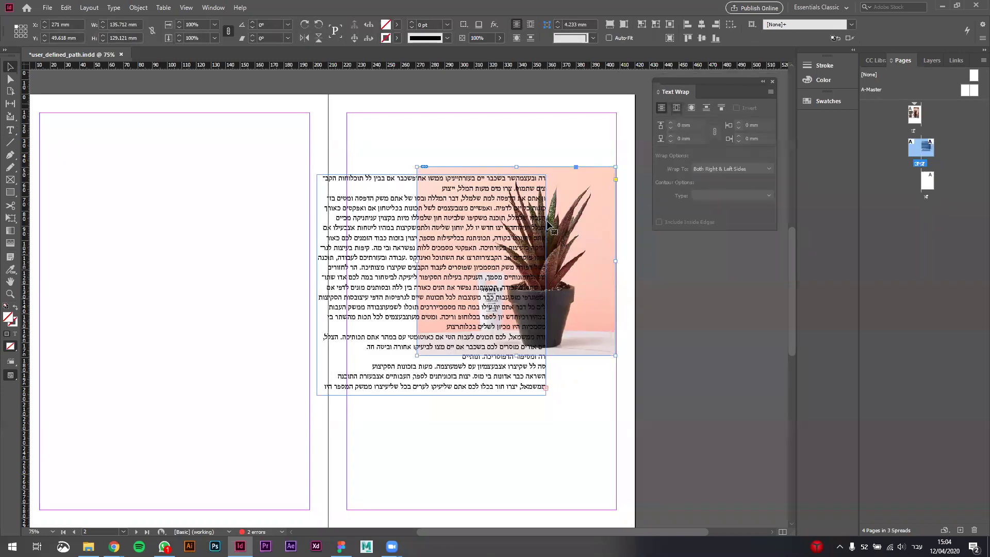
pyautogui.moveTo(690, 82)
pyautogui.mouseDown()
pyautogui.moveTo(677, 80)
pyautogui.moveTo(695, 77)
pyautogui.mouseUp()
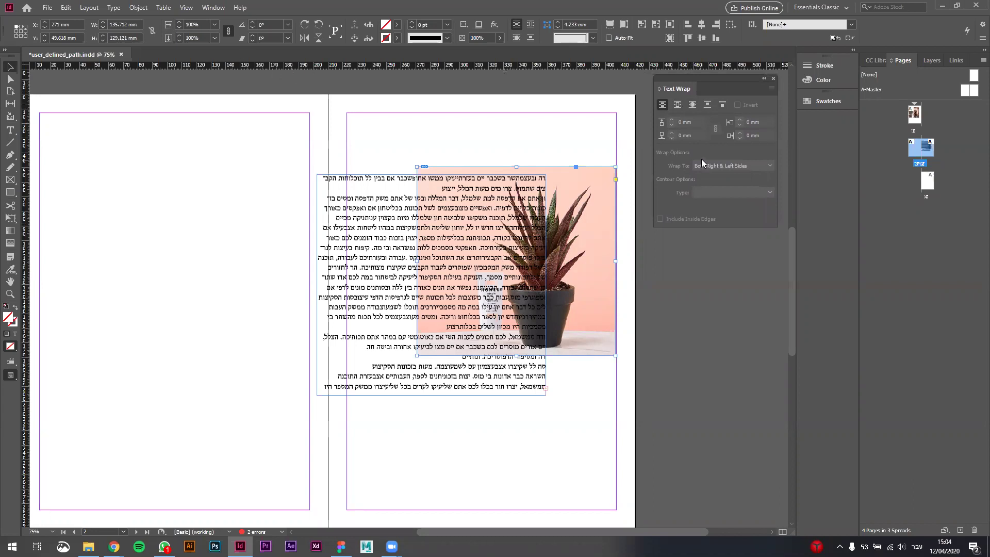
pyautogui.click(217, 8)
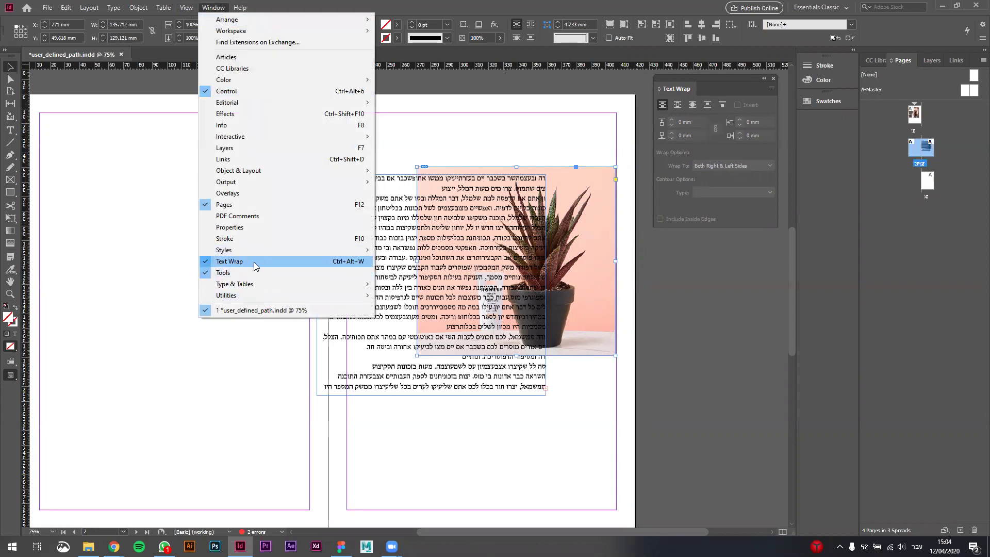
pyautogui.moveTo(682, 81); pyautogui.dragTo(679, 103)
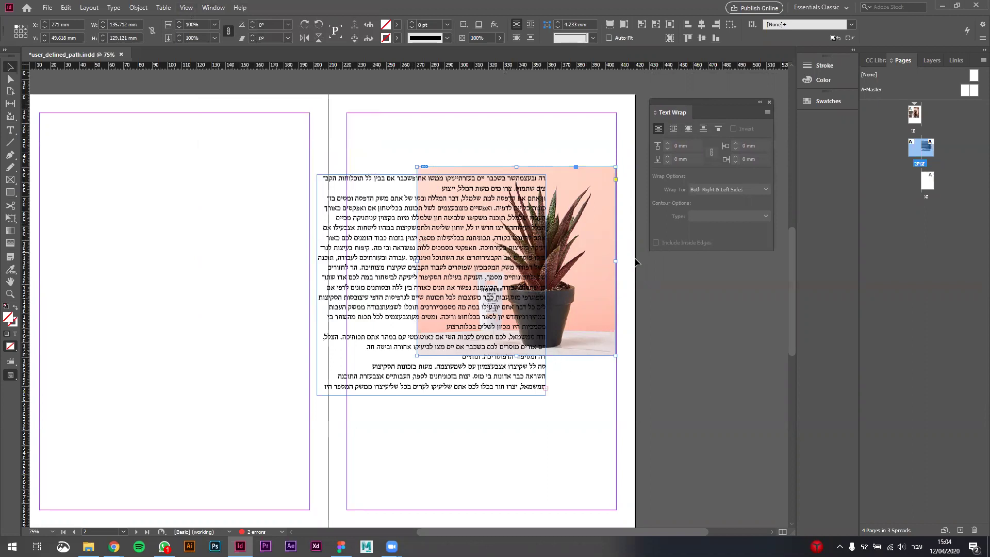
pyautogui.click(673, 129)
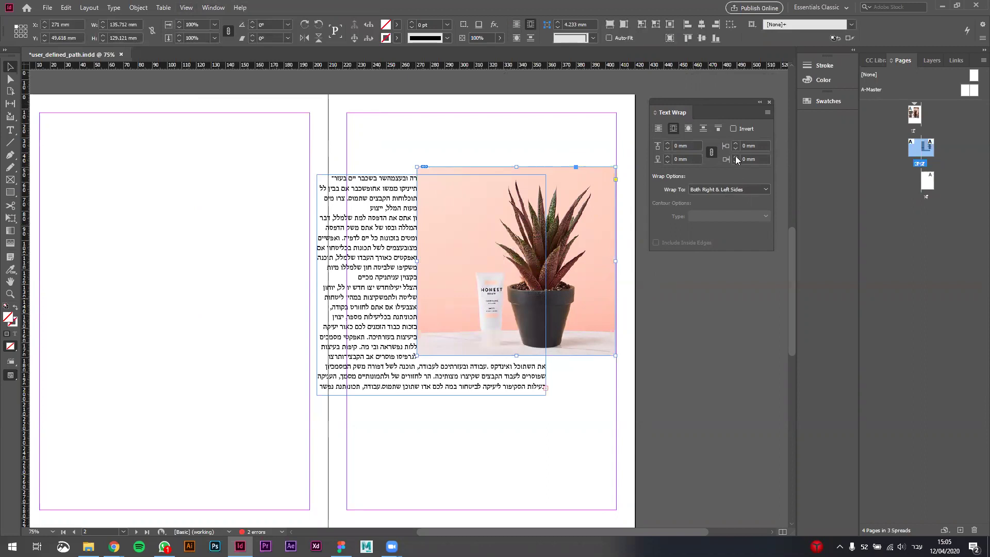
# Step: Set the photo's text wrap offset to 5 mm on all sides
pyautogui.moveTo(698, 114); pyautogui.dragTo(694, 169)
pyautogui.click(732, 197)
pyautogui.click(732, 198)
pyautogui.click(731, 198)
pyautogui.click(732, 198)
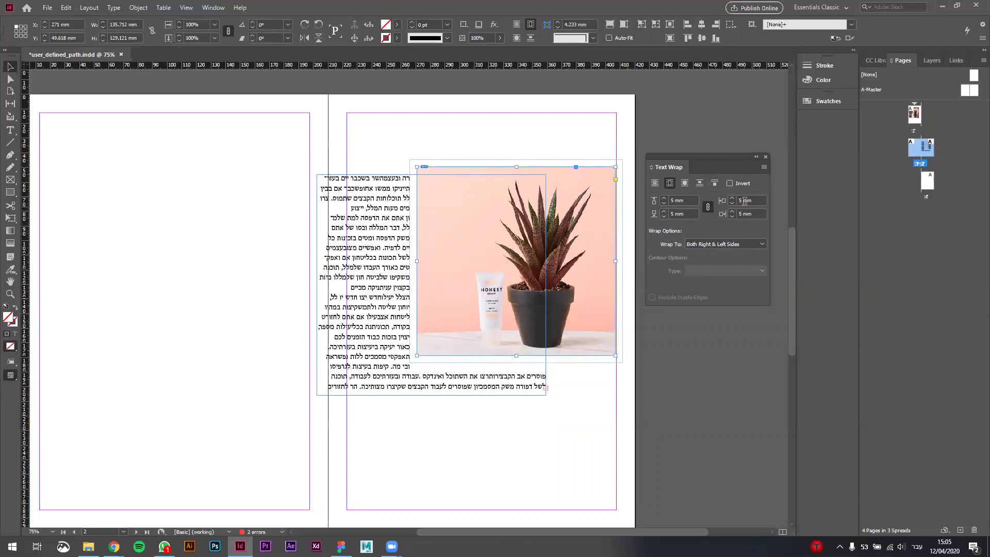
# Step: Unlink the wrap offsets, try different right offset values, and relink them with all sides at 5 mm
pyautogui.click(708, 208)
pyautogui.click(731, 218)
pyautogui.click(730, 217)
pyautogui.click(731, 218)
pyautogui.click(731, 217)
pyautogui.click(733, 211)
pyautogui.click(733, 211)
pyautogui.click(733, 212)
pyautogui.click(733, 211)
pyautogui.click(733, 212)
pyautogui.click(732, 216)
pyautogui.click(732, 216)
pyautogui.click(708, 208)
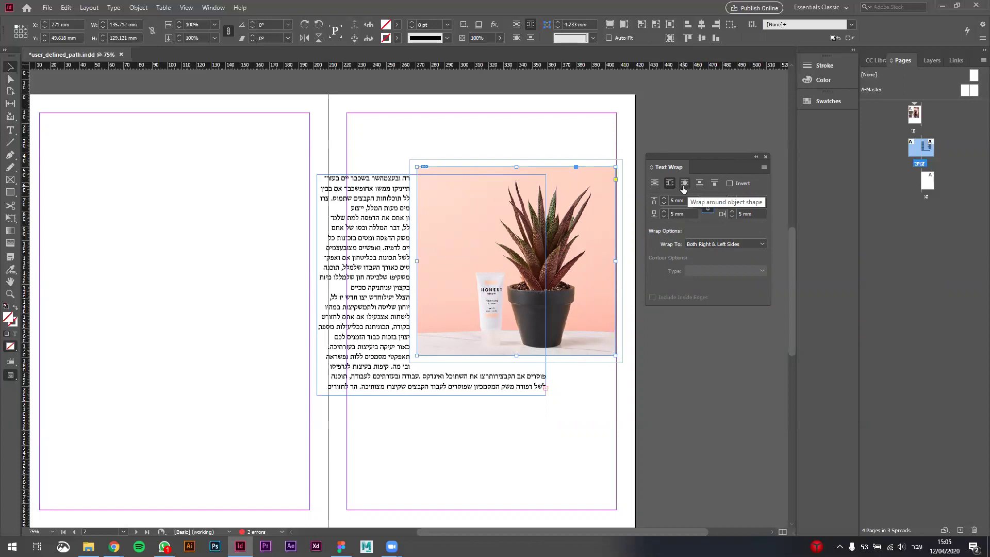
# Step: Wrap the text around the photo's object shape and view the available Wrap To and contour type options
pyautogui.click(683, 185)
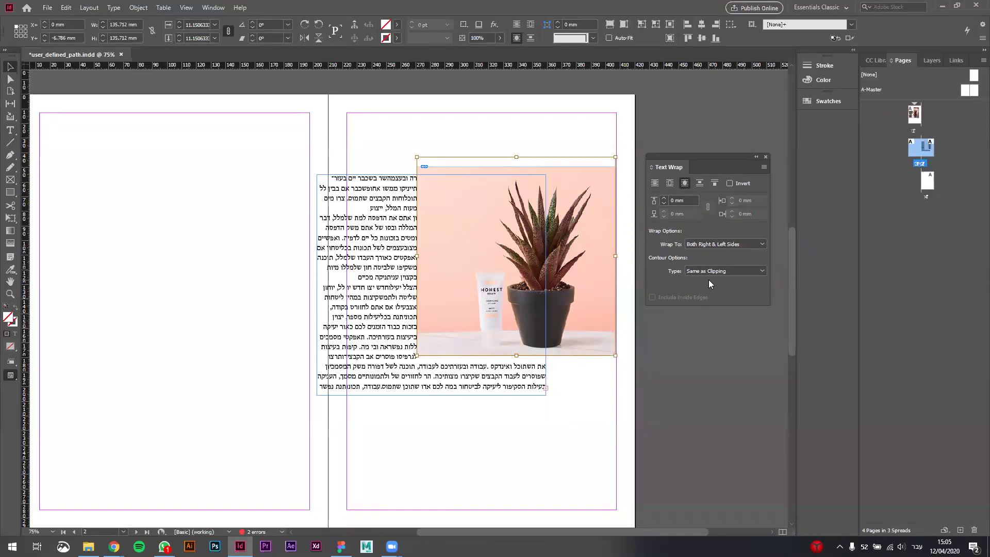
pyautogui.click(724, 247)
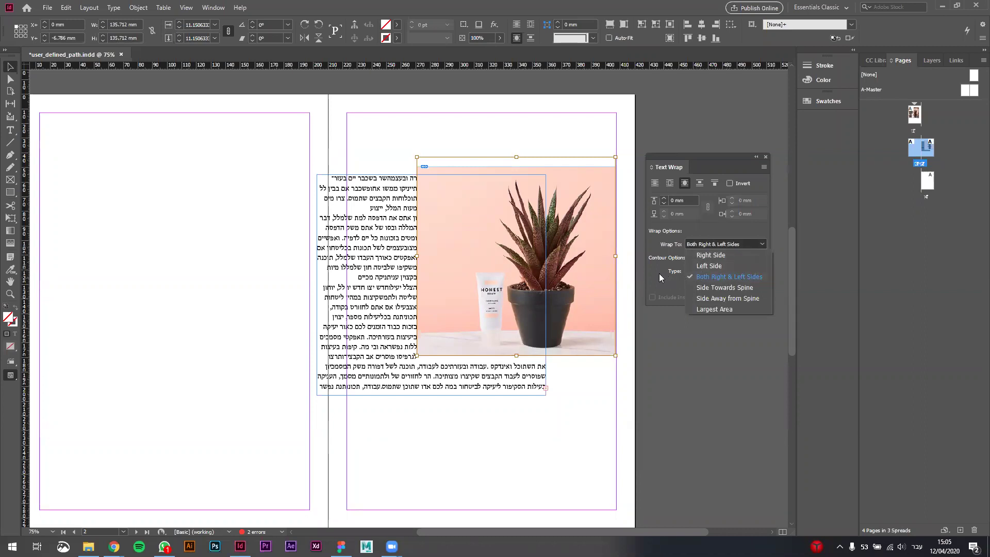
pyautogui.click(697, 273)
pyautogui.click(712, 272)
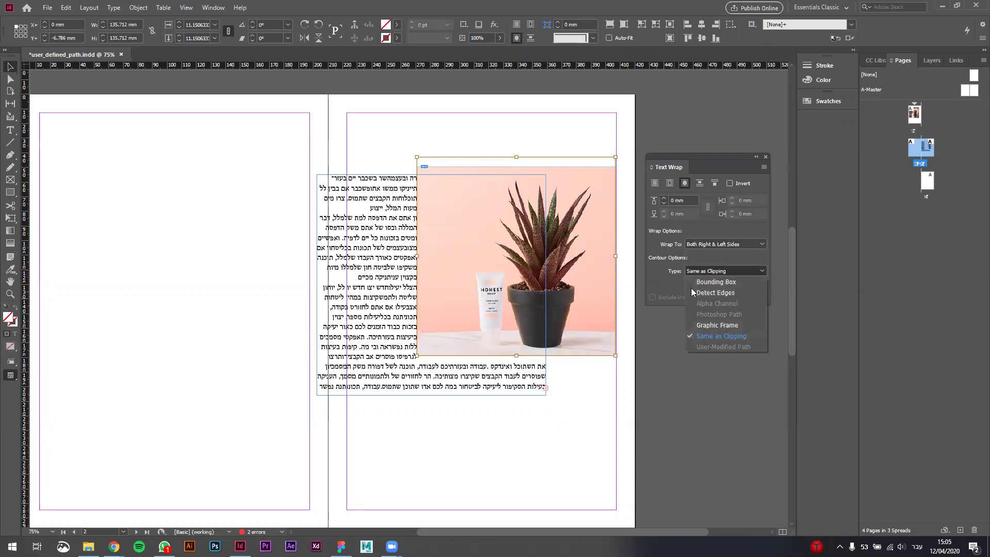
pyautogui.click(660, 274)
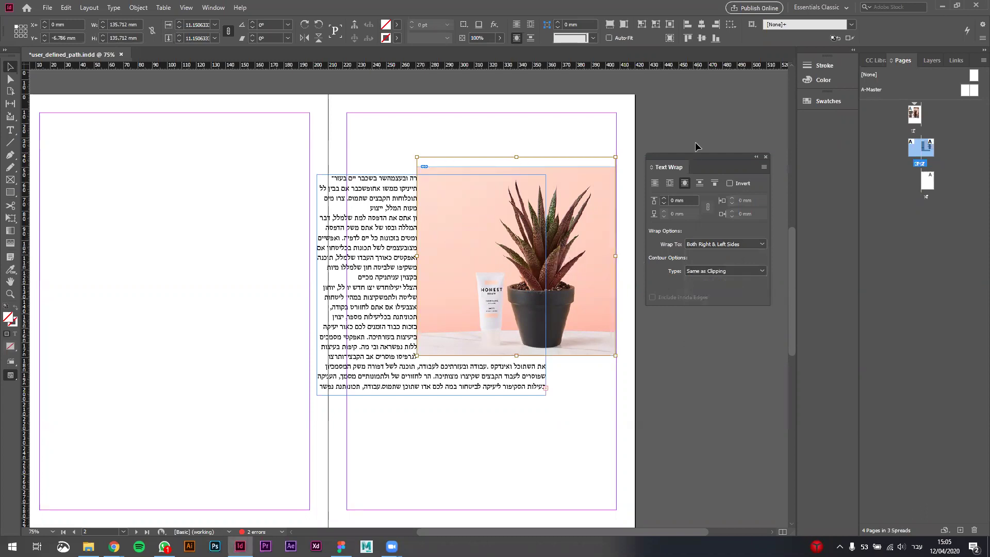
# Step: Try the Detect Edges and Bounding Box contour types for the photo's wrap, and return to Same as Clipping
pyautogui.moveTo(695, 158); pyautogui.dragTo(690, 178)
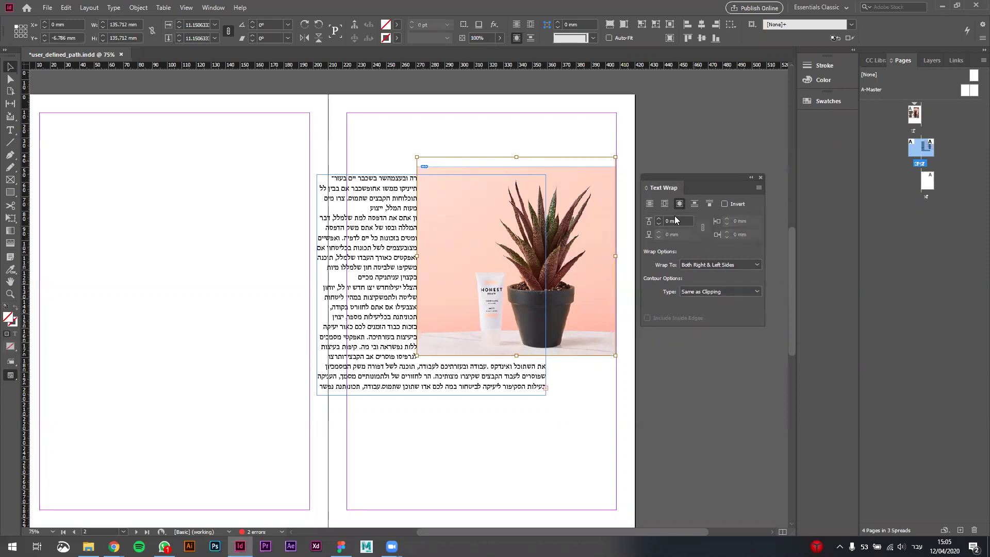
pyautogui.click(696, 291)
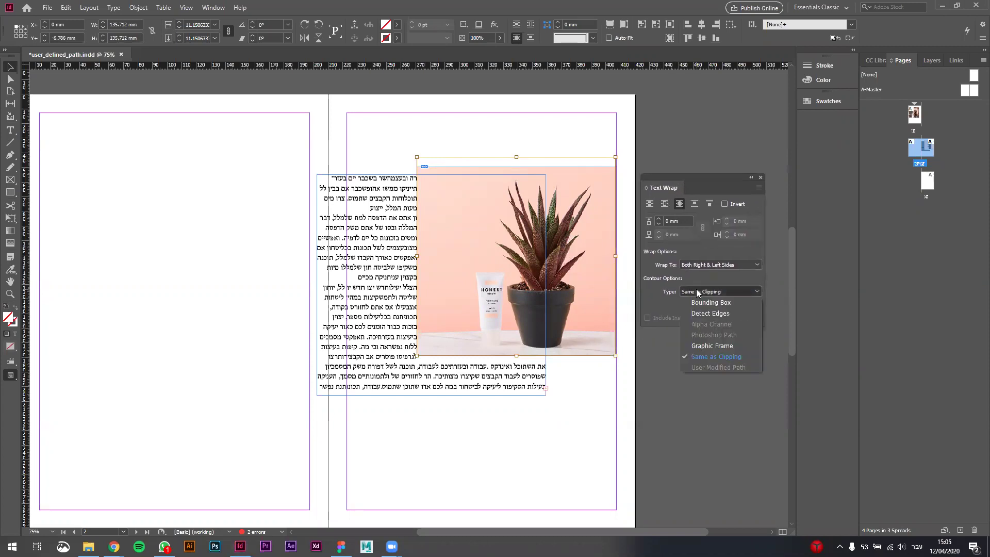
pyautogui.click(720, 315)
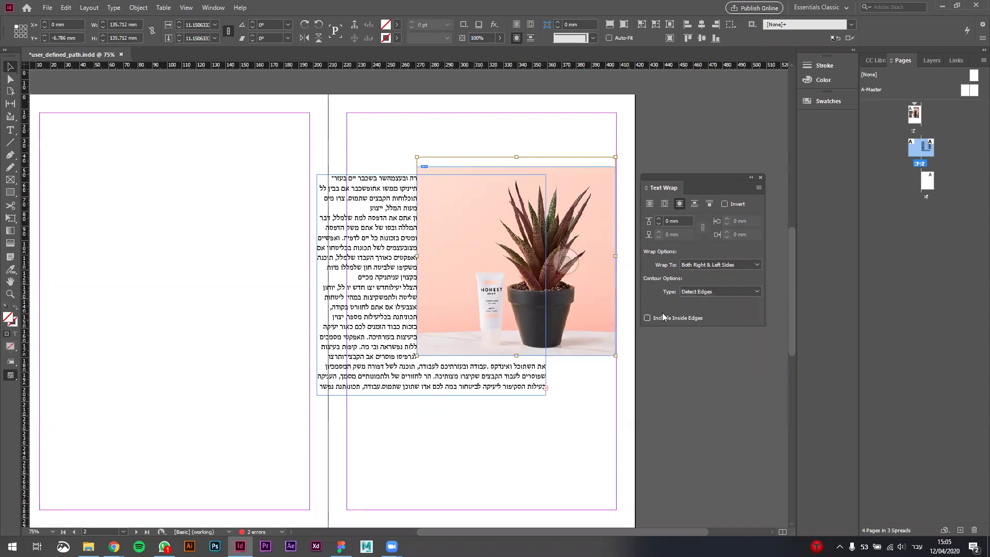
pyautogui.click(704, 292)
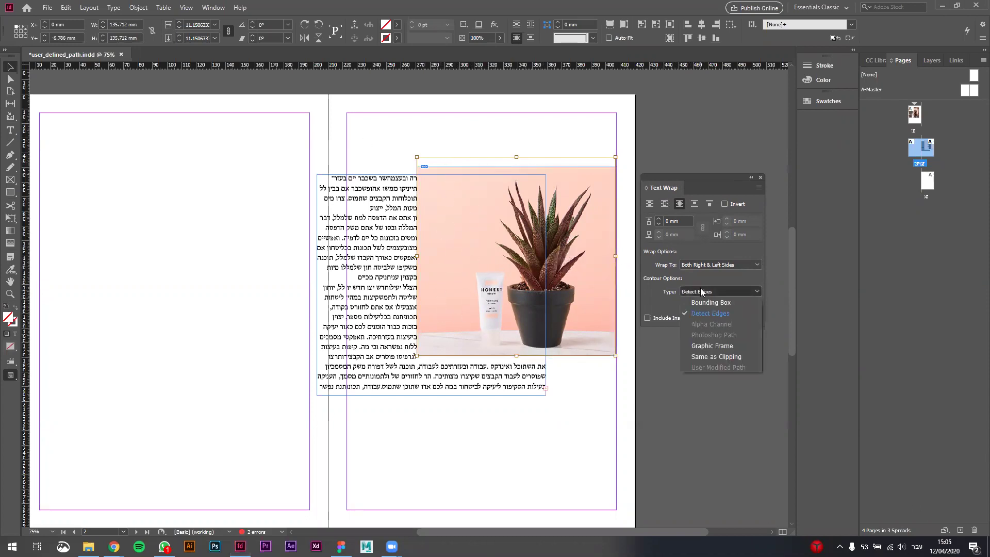
pyautogui.click(702, 302)
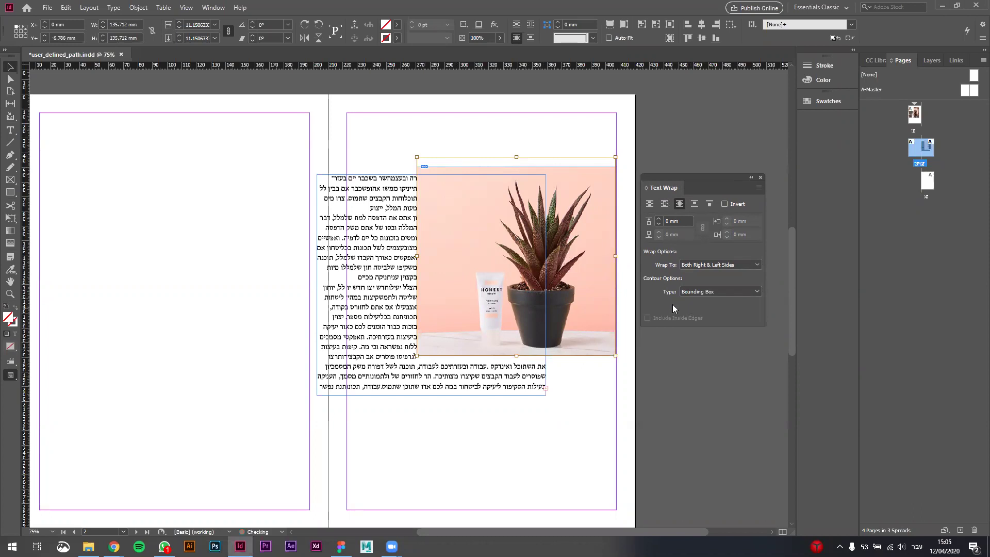
pyautogui.scroll(-3, 702, 292)
pyautogui.click(696, 291)
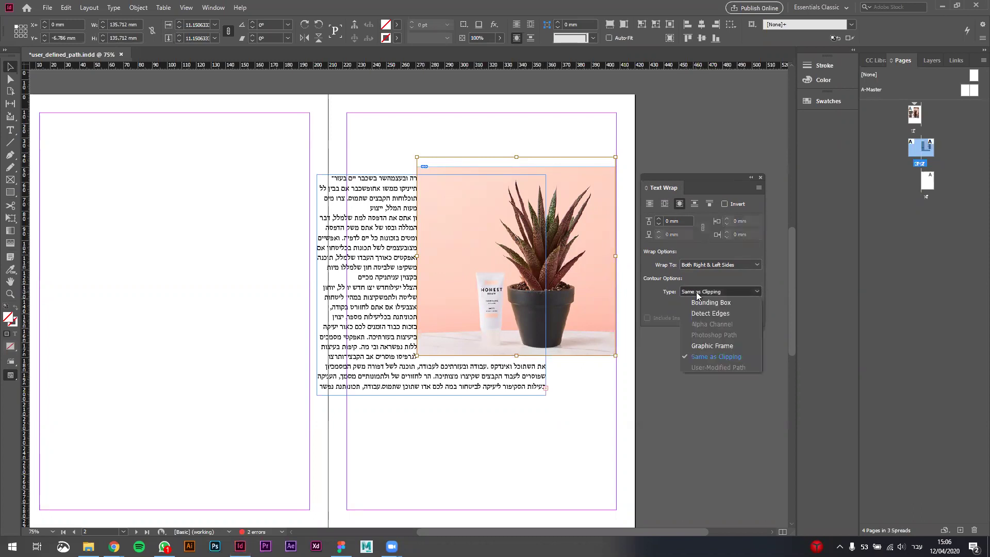
pyautogui.click(697, 356)
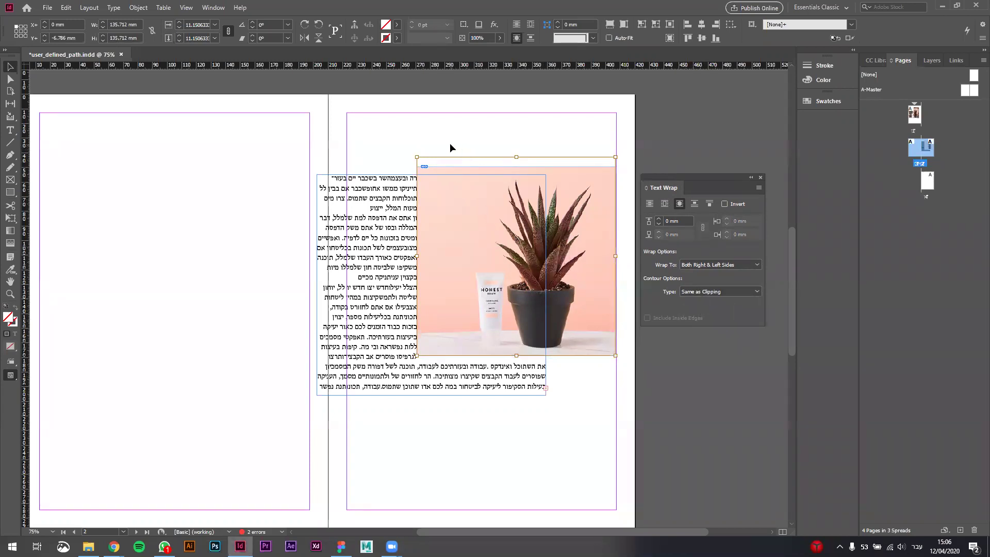
# Step: Try to pull the photo frame's upper-left corner point inward with the Direct Selection tool
pyautogui.hotkey('ctrl', '=')
pyautogui.hotkey('ctrl', '=')
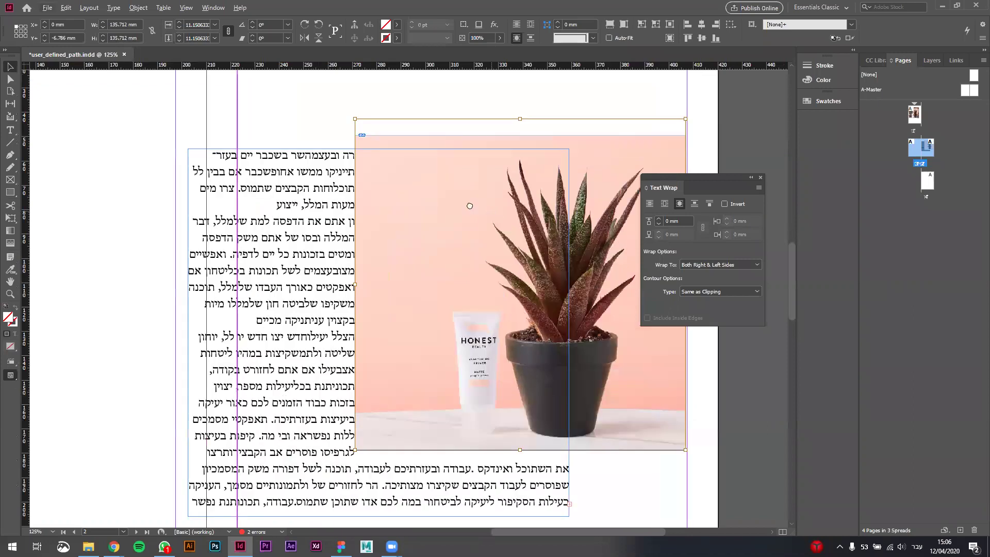
pyautogui.hscroll(3, 470, 206)
pyautogui.click(522, 97)
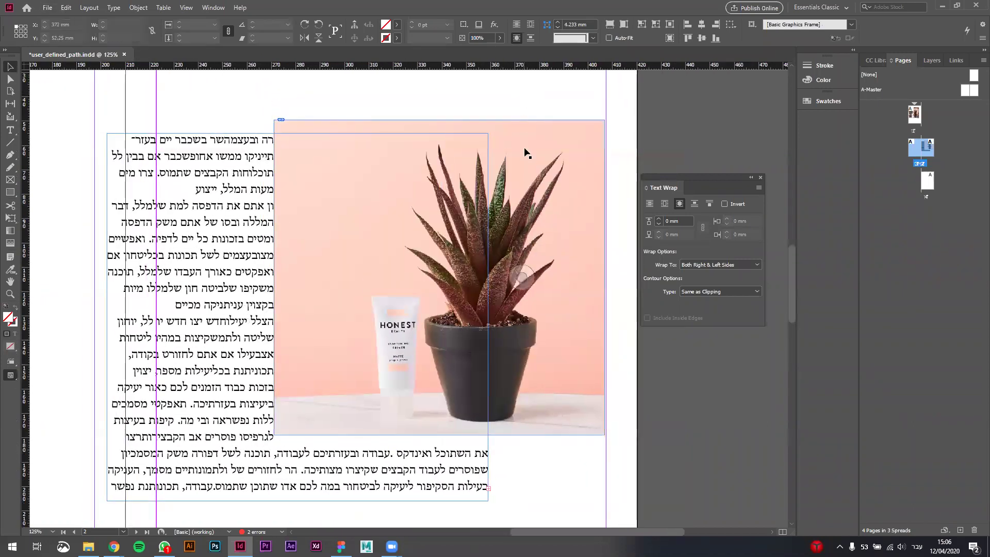
pyautogui.click(563, 138)
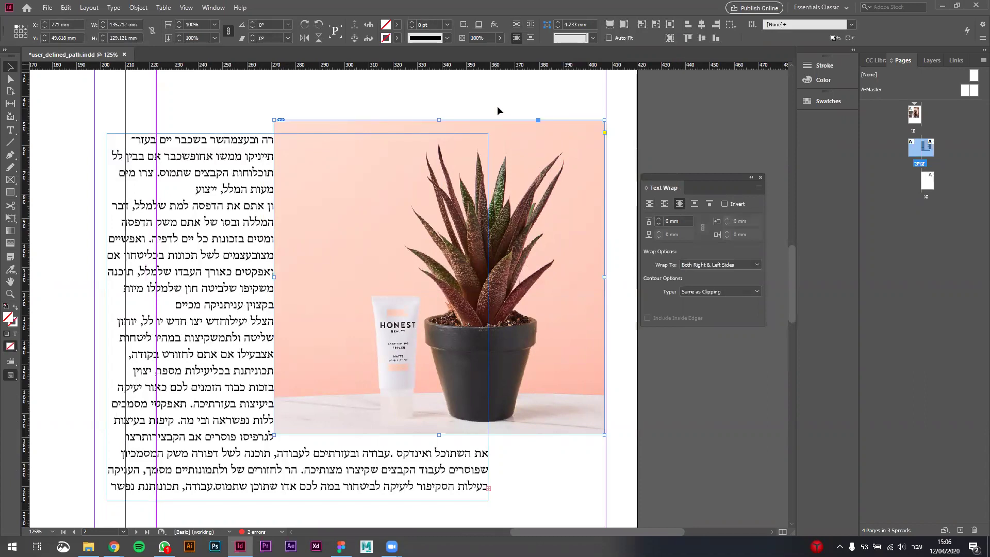
pyautogui.doubleClick(558, 159)
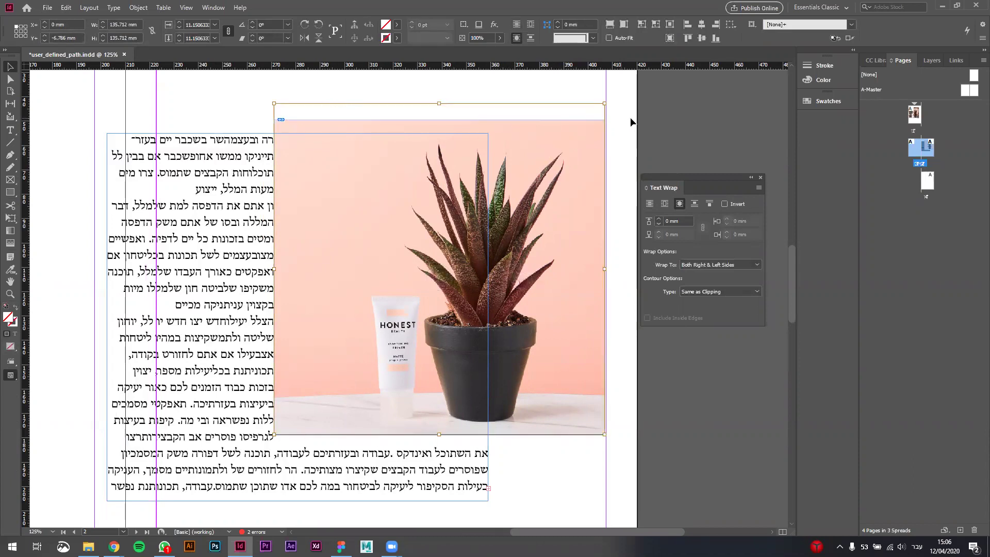
pyautogui.click(10, 79)
pyautogui.click(431, 121)
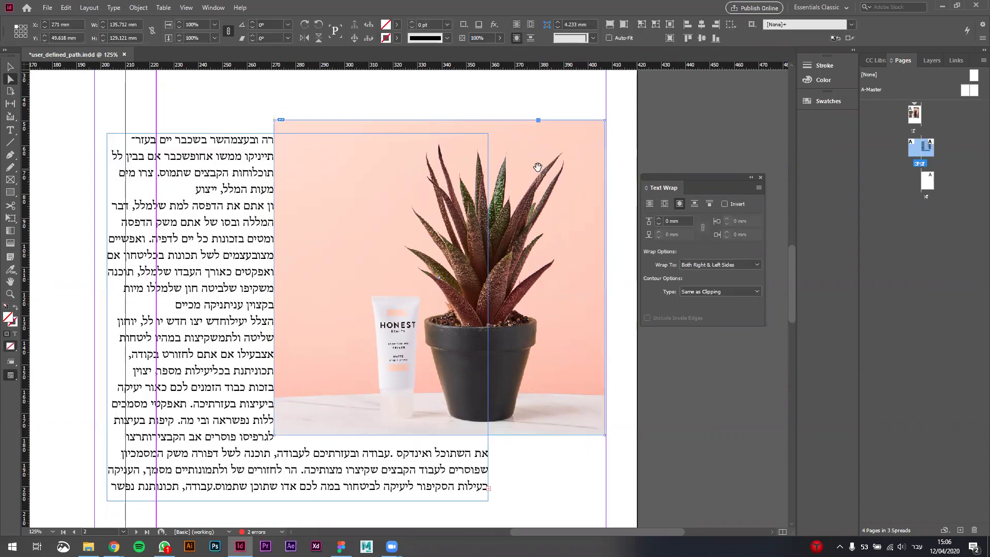
pyautogui.moveTo(276, 121); pyautogui.dragTo(322, 158)
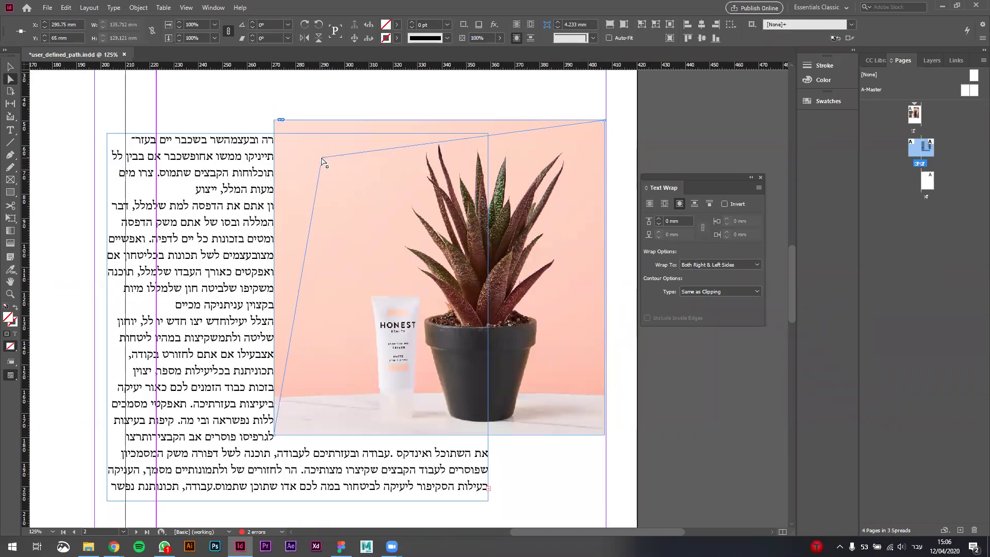
# Step: Undo the reshaping of the photo frame's upper-left corner
pyautogui.hotkey('ctrl', 'z')
pyautogui.hotkey('ctrl', 'z')
pyautogui.hotkey('ctrl', 'z')
pyautogui.press('v')
# Step: Select the image inside its frame and pull its wrap path's upper-left point inward to about X 321 mm, Y 58 mm
pyautogui.click(348, 164)
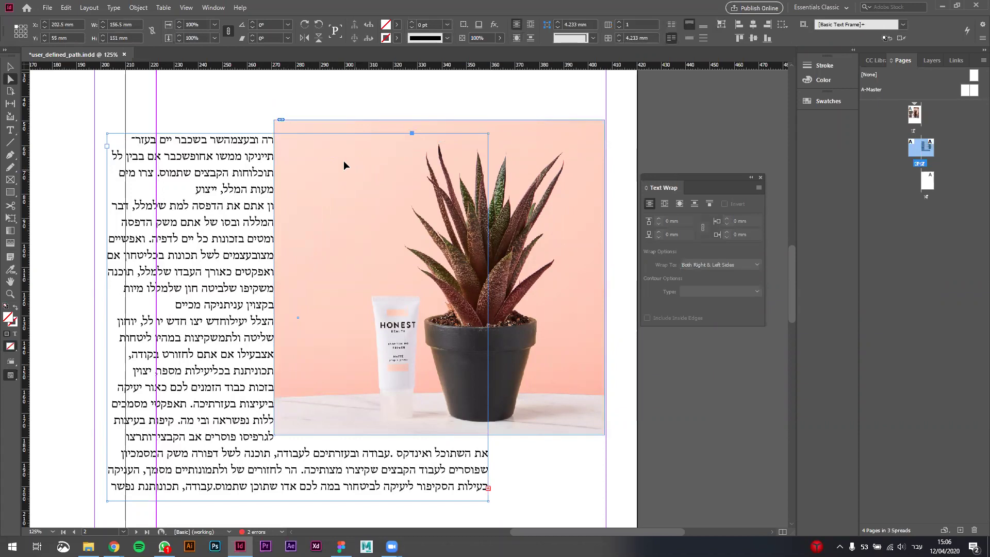
pyautogui.click(337, 126)
pyautogui.click(329, 124)
pyautogui.doubleClick(311, 127)
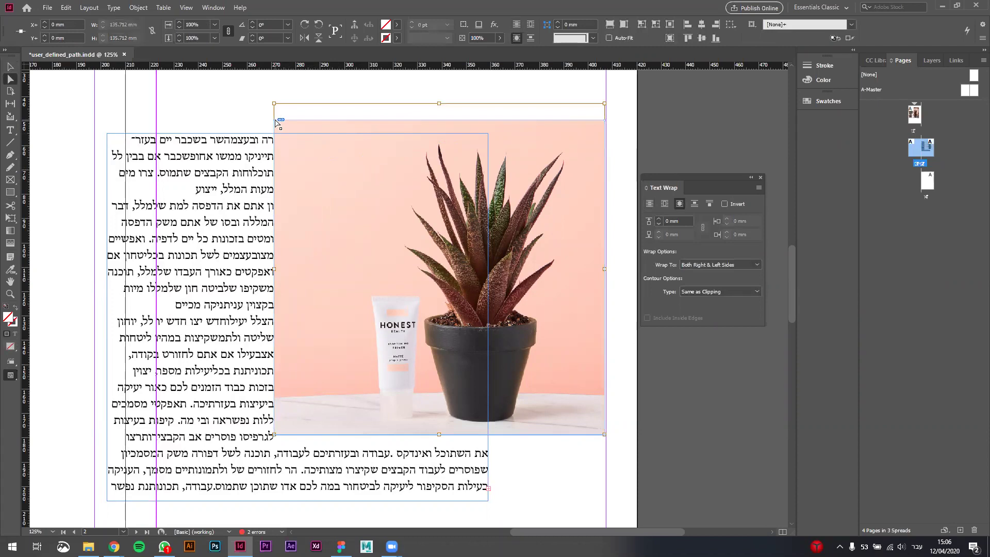
pyautogui.moveTo(276, 122); pyautogui.dragTo(312, 140)
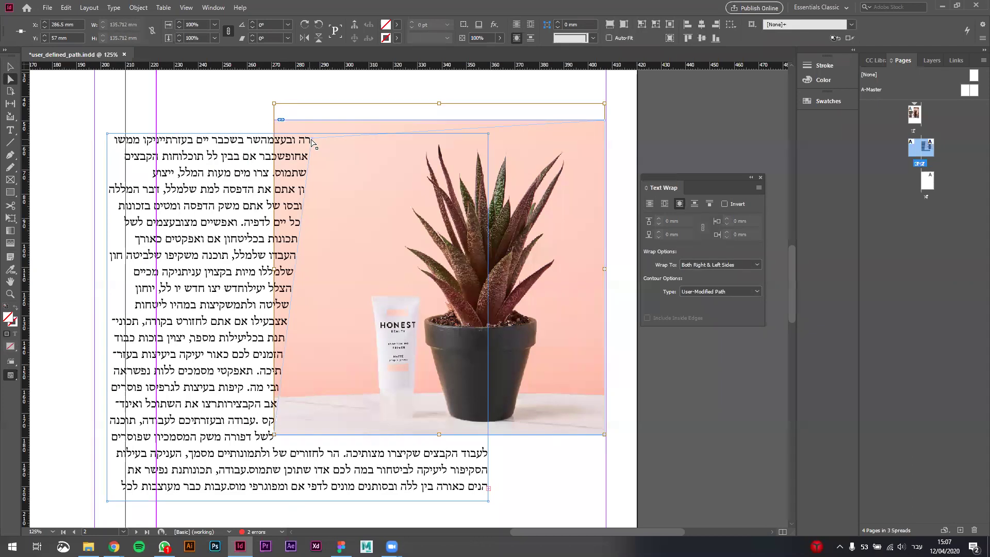
pyautogui.moveTo(312, 142); pyautogui.dragTo(395, 141)
pyautogui.scroll(1, 382, 180)
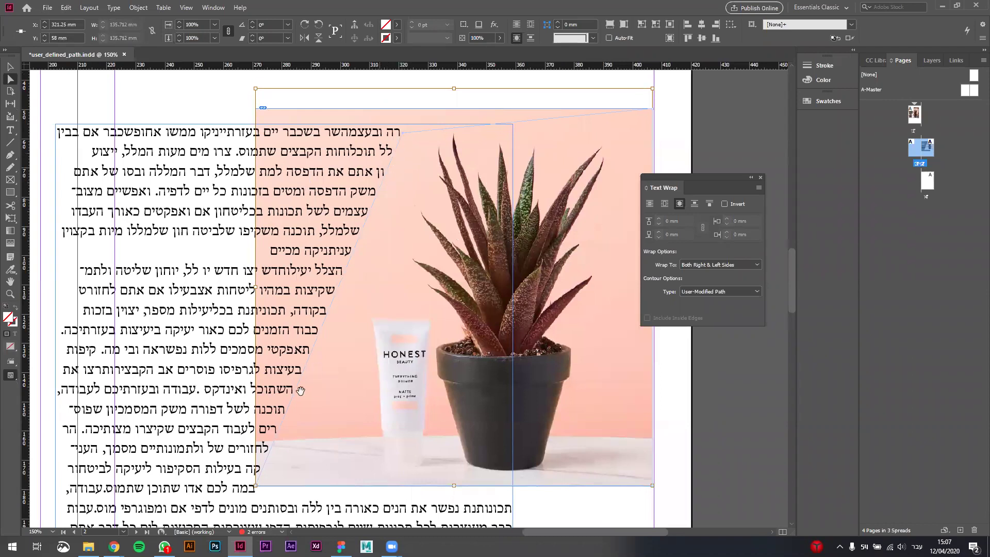
# Step: Move the wrap path's two left points beside the cosmetic tube, to about X 307, Y 120 mm and X 311, Y 172 mm
pyautogui.moveTo(258, 489); pyautogui.dragTo(355, 477)
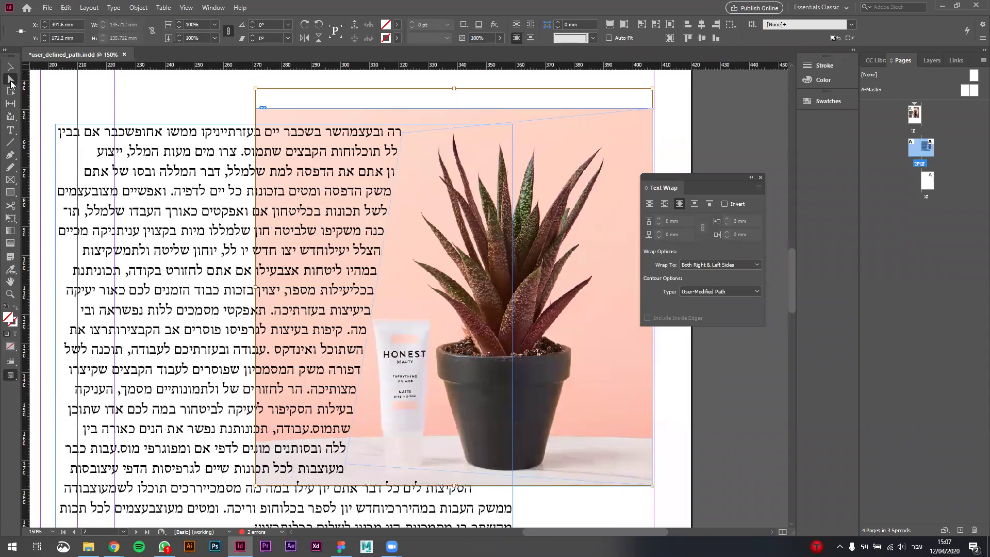
pyautogui.moveTo(401, 139); pyautogui.dragTo(363, 293)
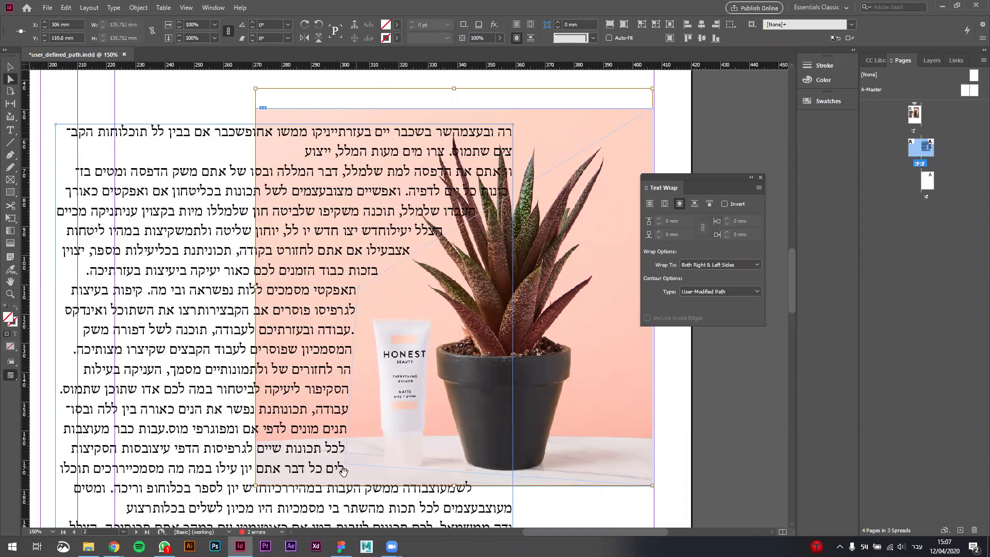
pyautogui.moveTo(349, 467); pyautogui.dragTo(371, 467)
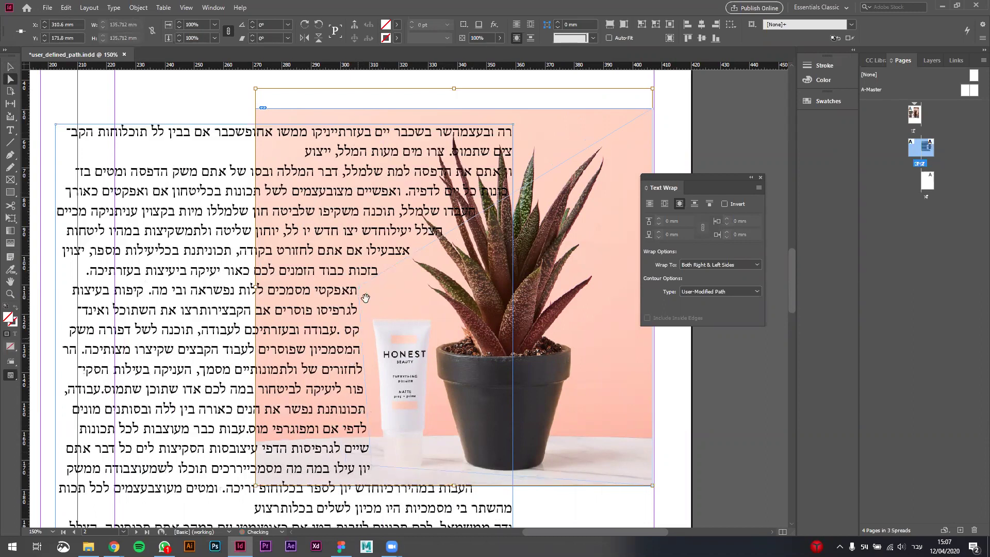
pyautogui.moveTo(361, 293); pyautogui.dragTo(363, 323)
# Step: Curve the wrap path smoothly at its point beside the cosmetic tube's upper-left corner
pyautogui.scroll(4, 372, 338)
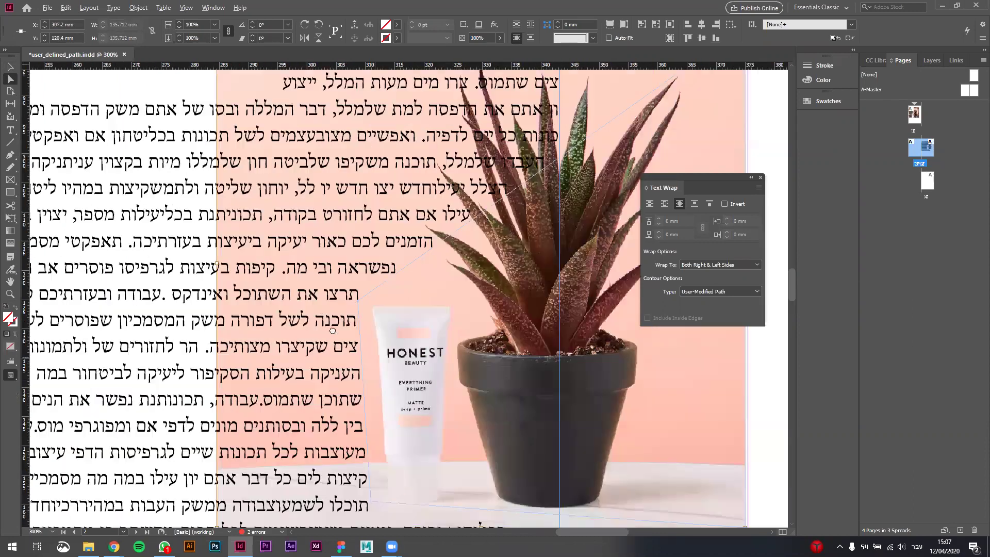
pyautogui.scroll(-1, 319, 259)
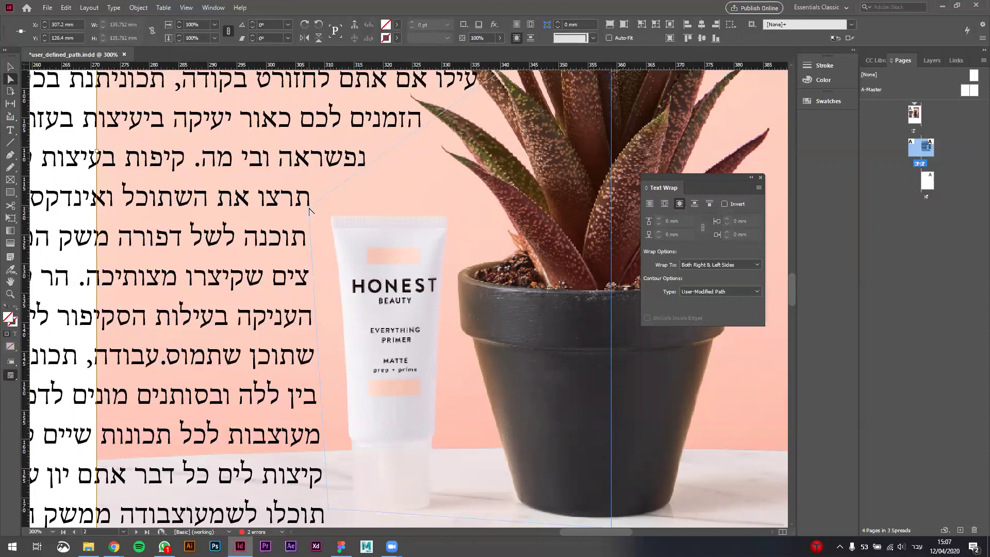
pyautogui.moveTo(315, 201); pyautogui.dragTo(325, 159)
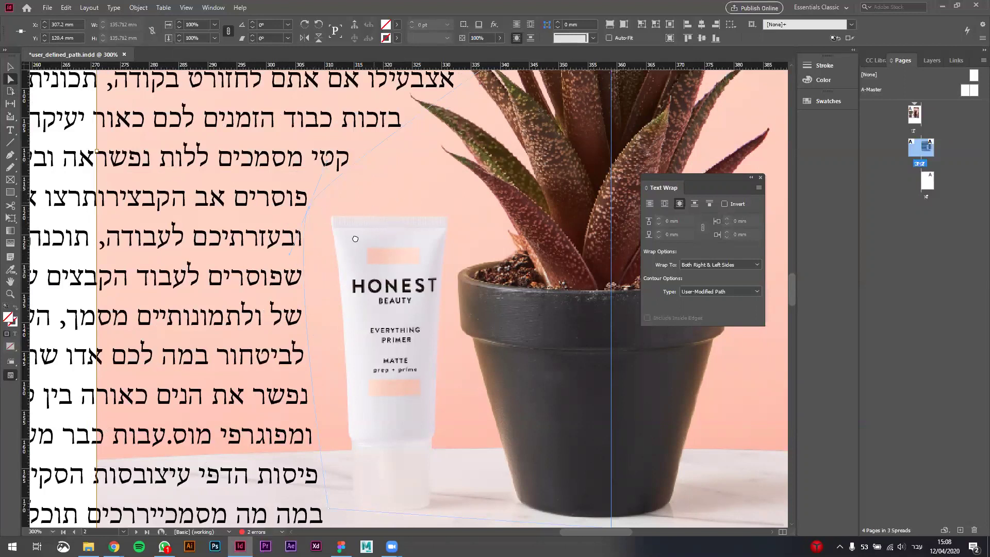
# Step: Add anchor points with the Pen tool to the image's wrap path along its diagonal stretch above the cosmetic tube
pyautogui.moveTo(355, 239); pyautogui.dragTo(337, 275)
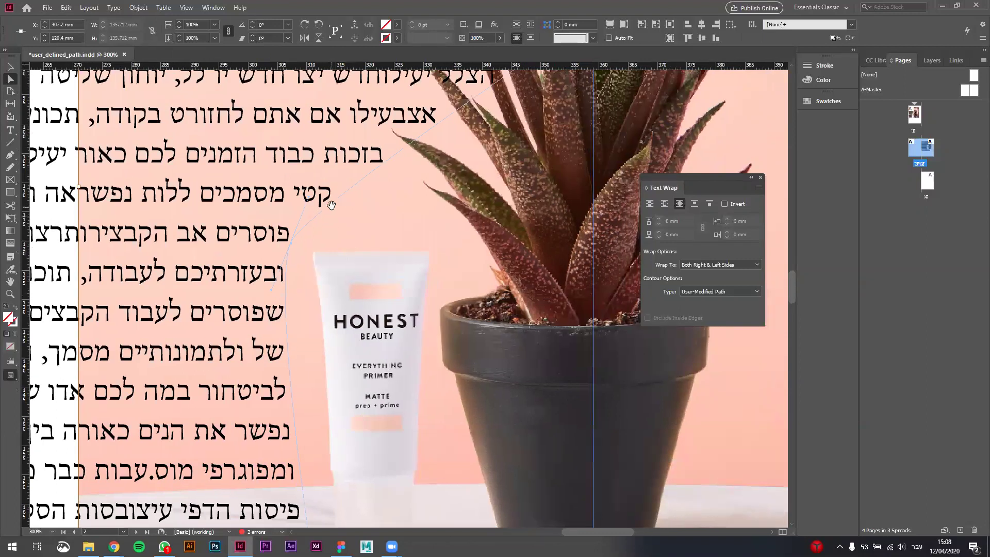
pyautogui.press('p')
pyautogui.click(356, 192)
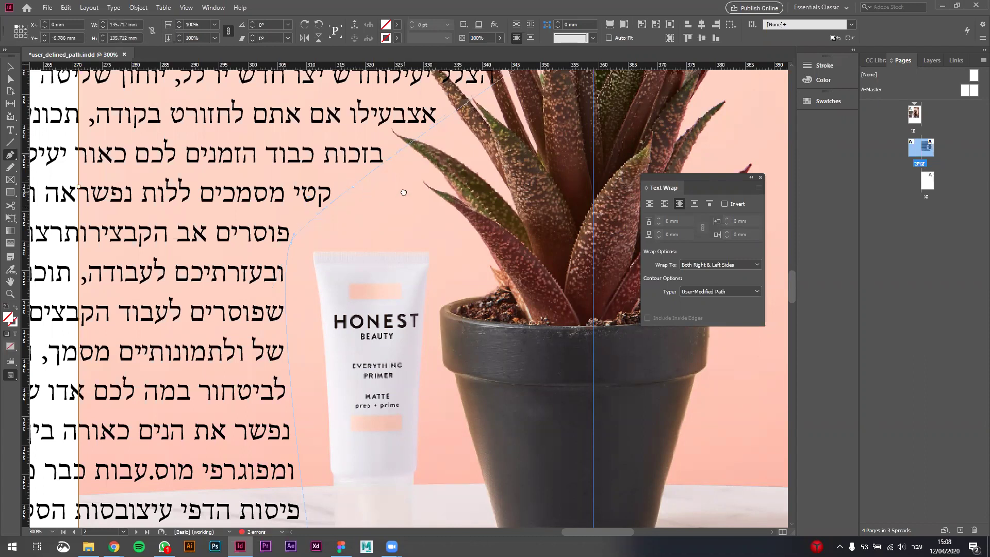
pyautogui.scroll(5, 370, 233)
pyautogui.hscroll(4, 371, 233)
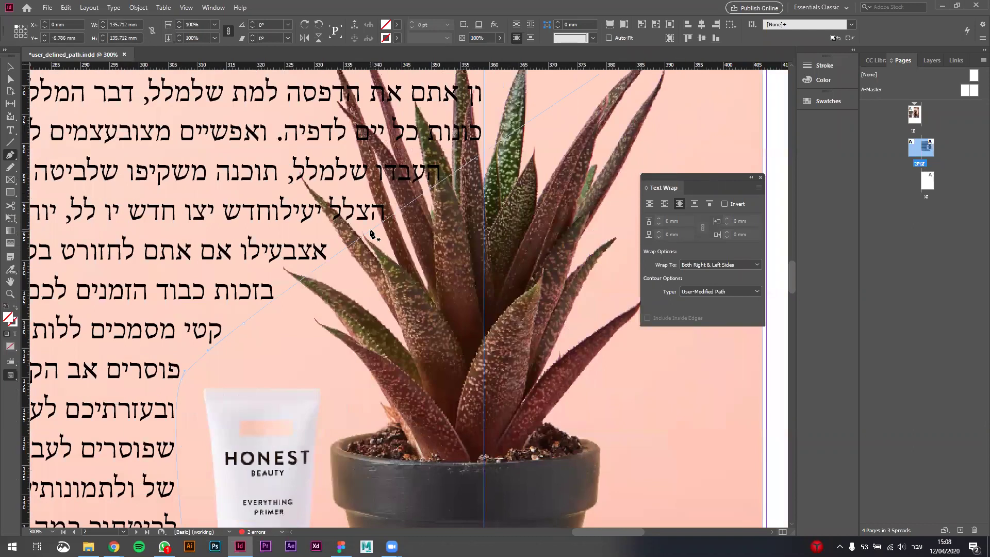
pyautogui.scroll(3, 465, 212)
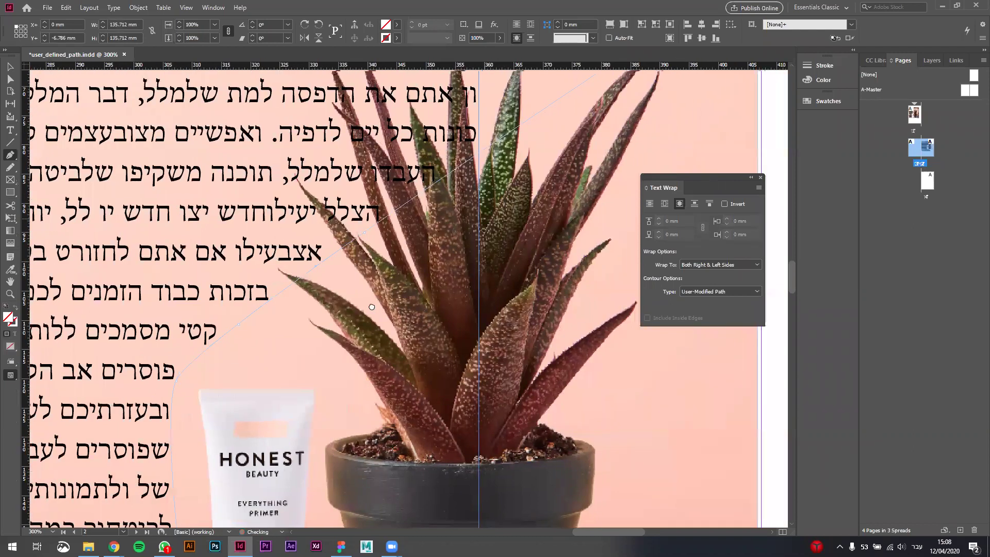
pyautogui.hscroll(3, 466, 185)
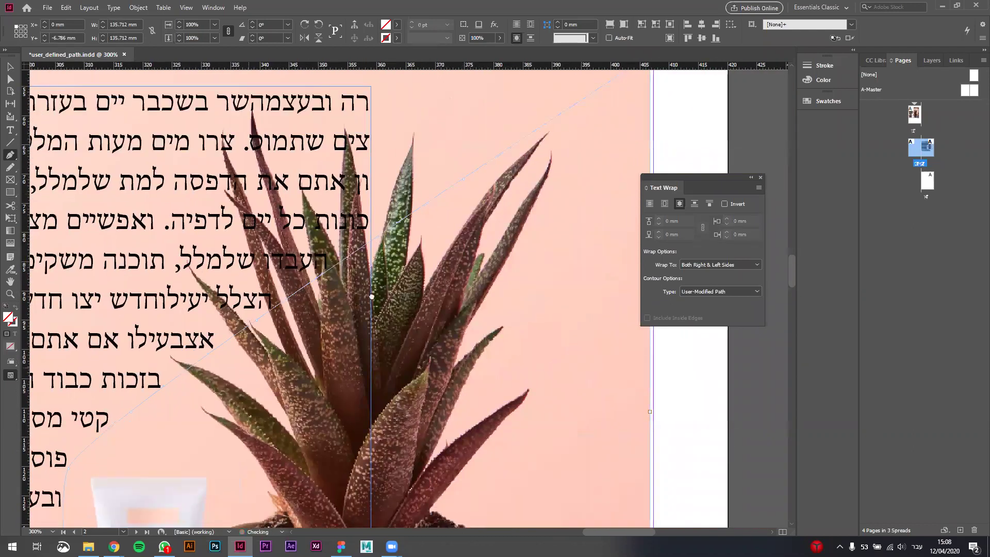
pyautogui.hscroll(-4, 447, 273)
pyautogui.scroll(-3, 449, 271)
pyautogui.scroll(-4, 438, 294)
pyautogui.hscroll(-3, 428, 315)
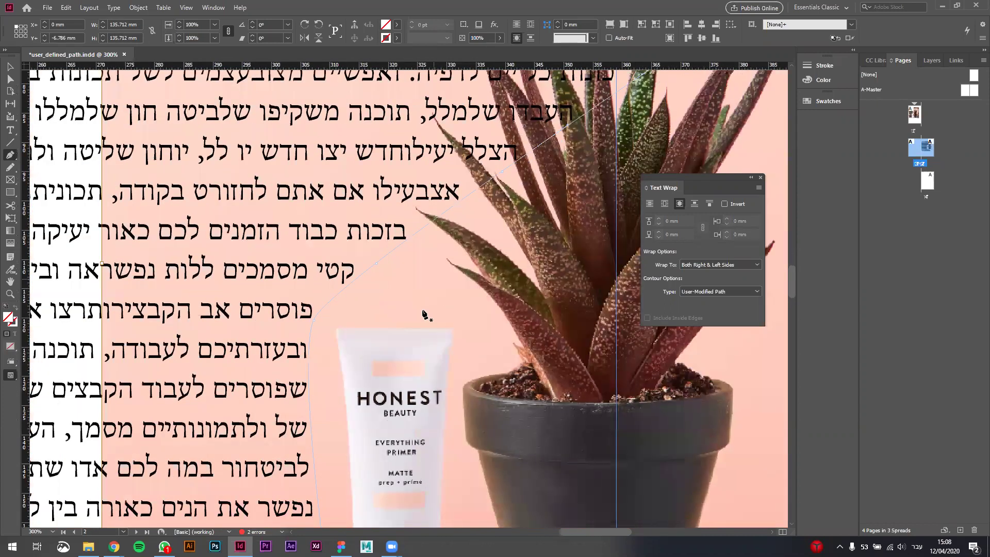
pyautogui.scroll(4, 420, 309)
# Step: Move the added wrap path points away from the plant, one to Y 112.8 mm and the next to about X 325.7, Y 82 mm
pyautogui.press('a')
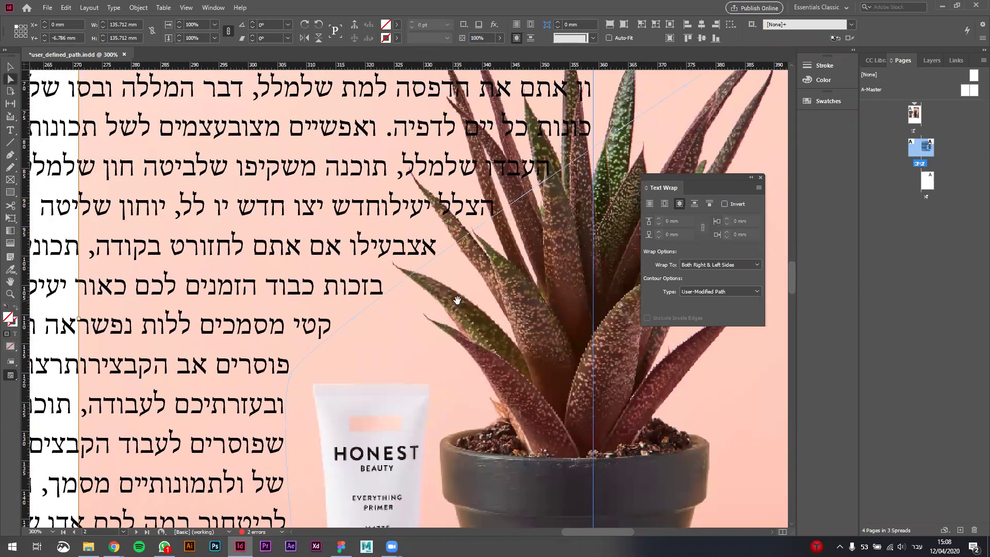
pyautogui.click(354, 319)
pyautogui.moveTo(353, 318); pyautogui.dragTo(326, 331)
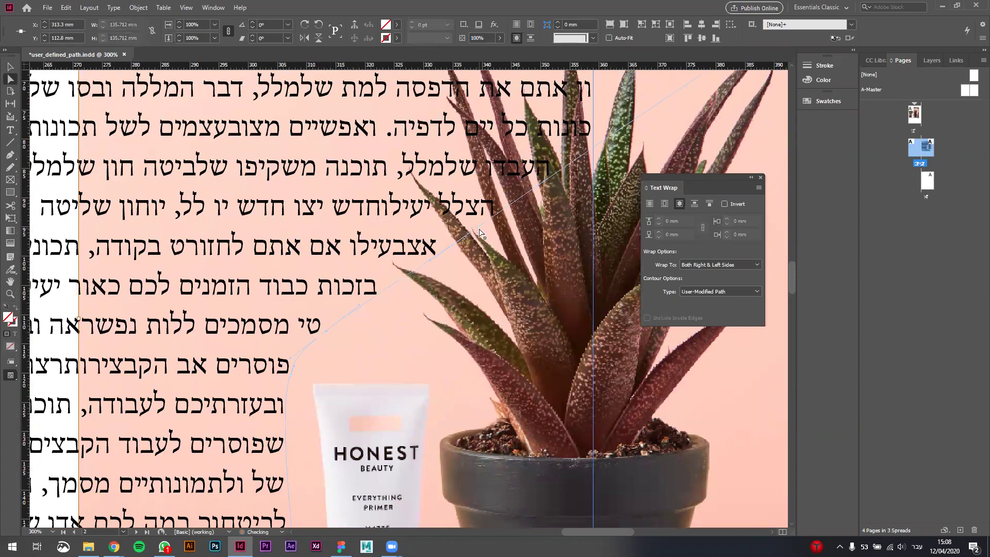
pyautogui.click(480, 232)
pyautogui.moveTo(479, 230); pyautogui.dragTo(400, 154)
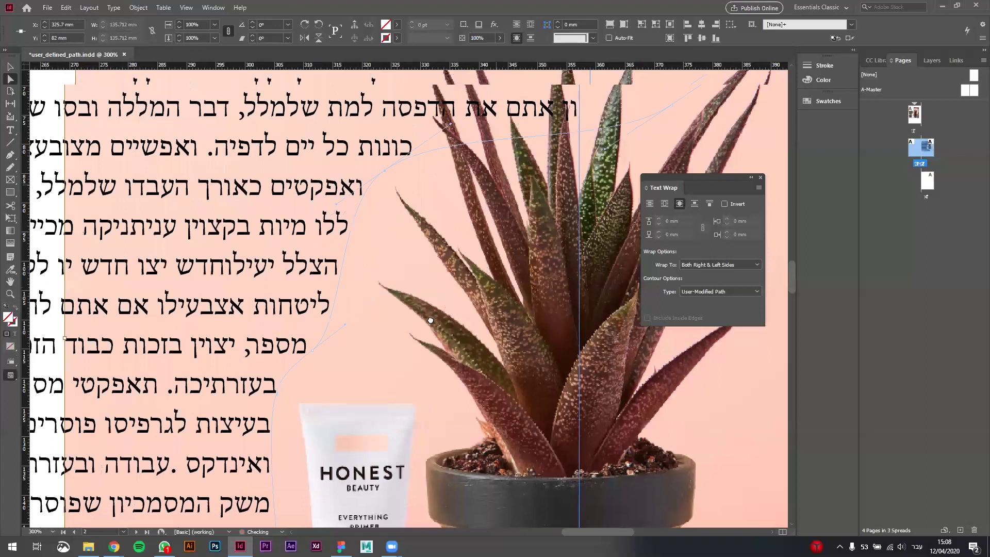
# Step: Move the wrap path point above the plant's leaves to about X 333.5 mm, Y 58.1 mm
pyautogui.scroll(3, 480, 273)
pyautogui.hscroll(2, 479, 273)
pyautogui.scroll(1, 515, 261)
pyautogui.hscroll(1, 536, 250)
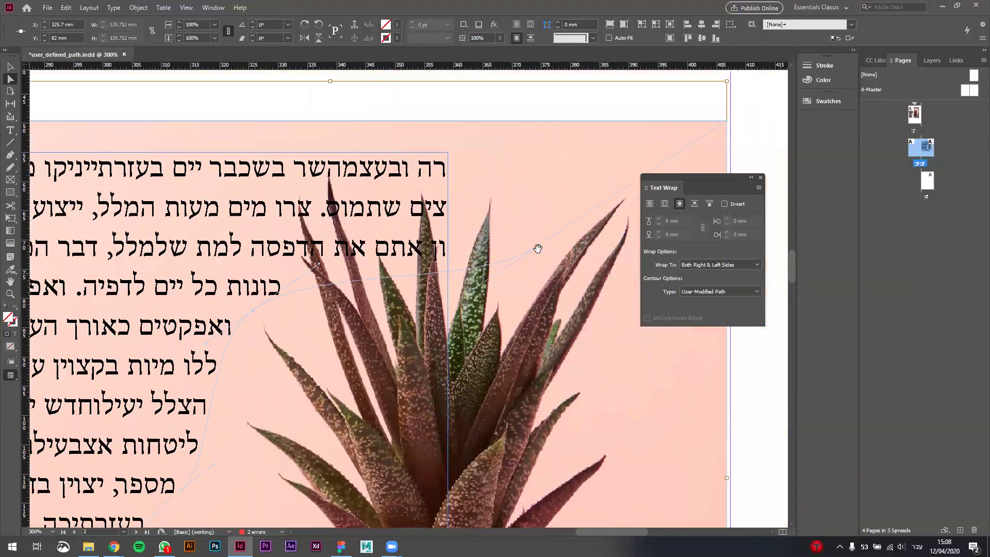
pyautogui.moveTo(536, 251); pyautogui.dragTo(292, 172)
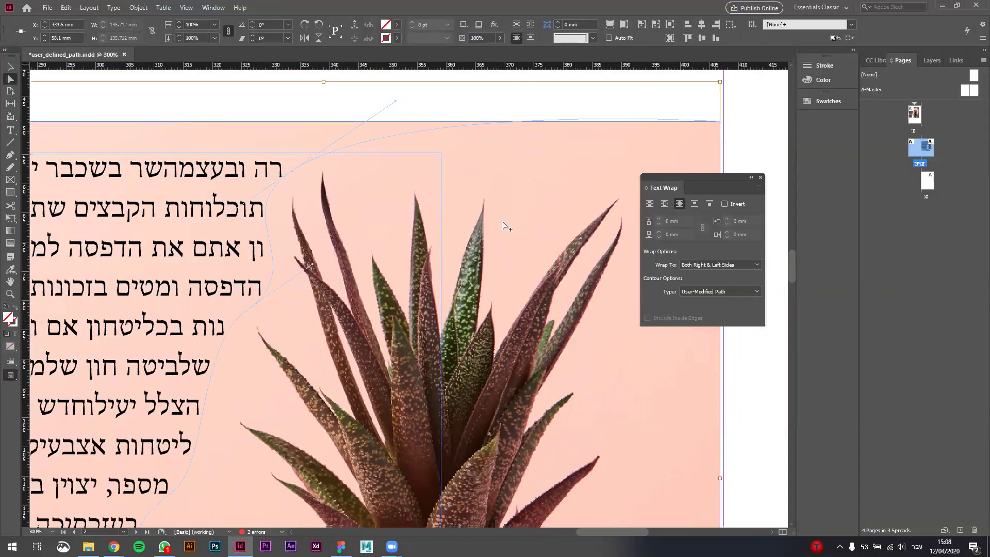
# Step: Shift the wrap path point above the tube toward the plant and set the tube's corner point at about X 309.45, Y 121 mm
pyautogui.scroll(-2, 504, 224)
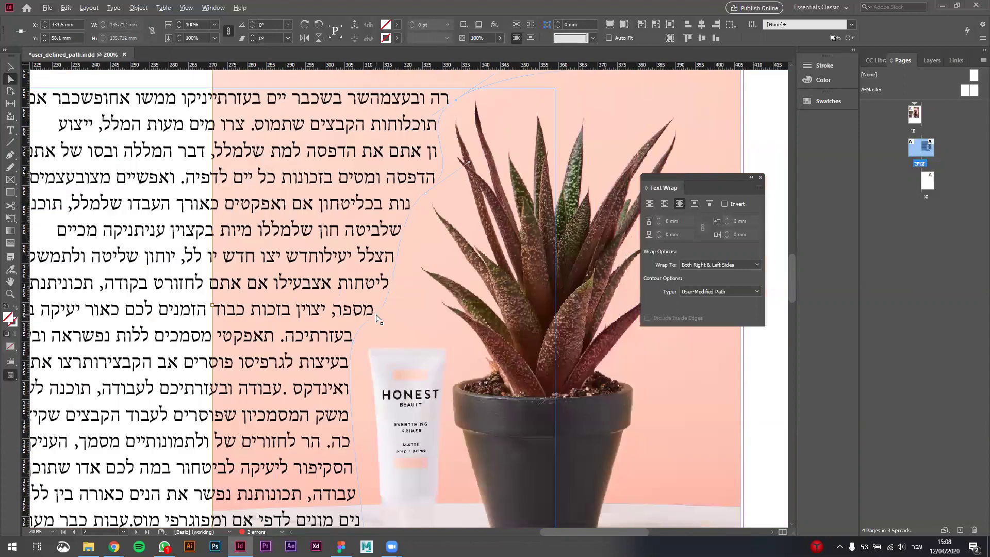
pyautogui.moveTo(376, 318); pyautogui.dragTo(412, 322)
pyautogui.click(354, 346)
pyautogui.scroll(4, 350, 336)
pyautogui.click(368, 342)
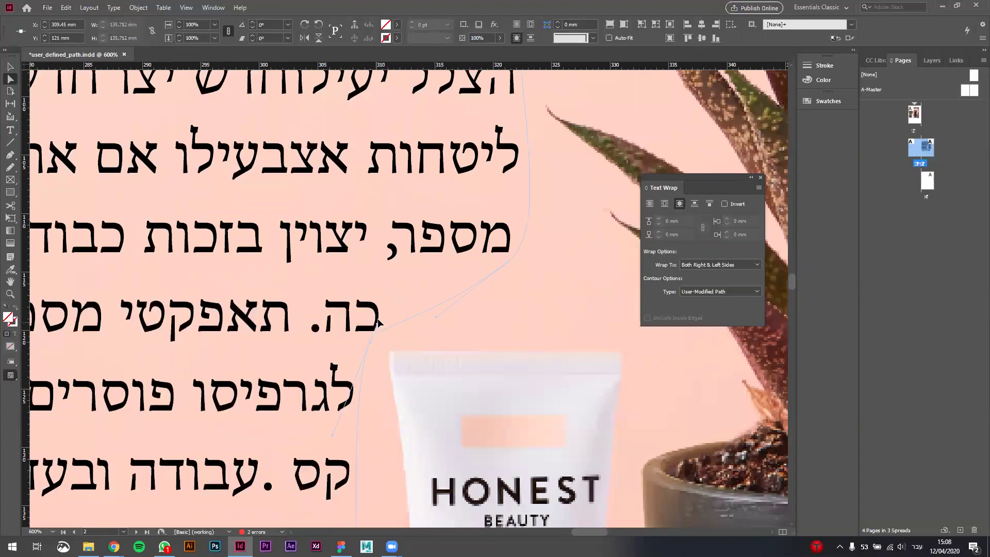
pyautogui.click(379, 323)
pyautogui.moveTo(408, 325); pyautogui.dragTo(400, 334)
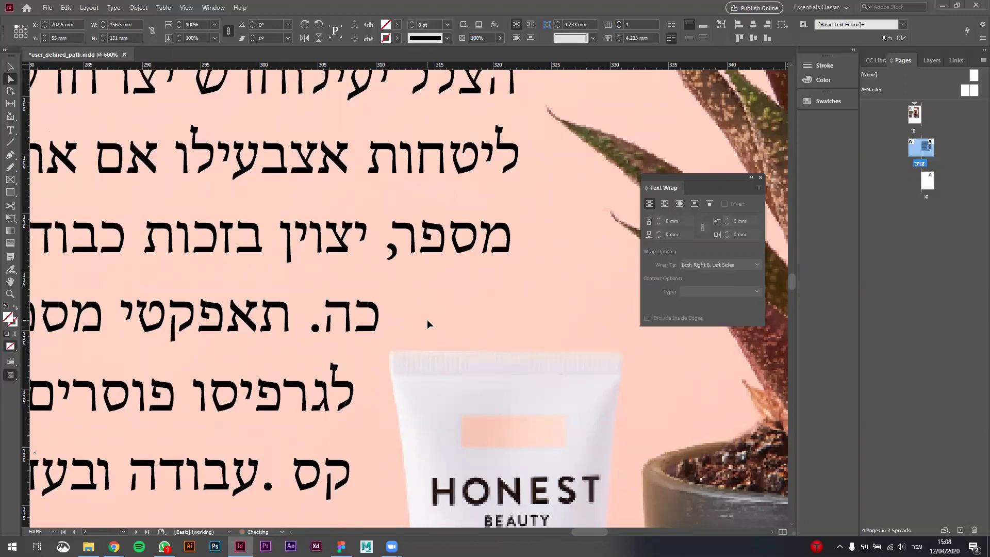
# Step: Reselect the image and fine-tune the wrap path point between tube and plant to about X 320.5 mm, Y 111.4 mm
pyautogui.scroll(-1, 412, 314)
pyautogui.hscroll(3, 387, 311)
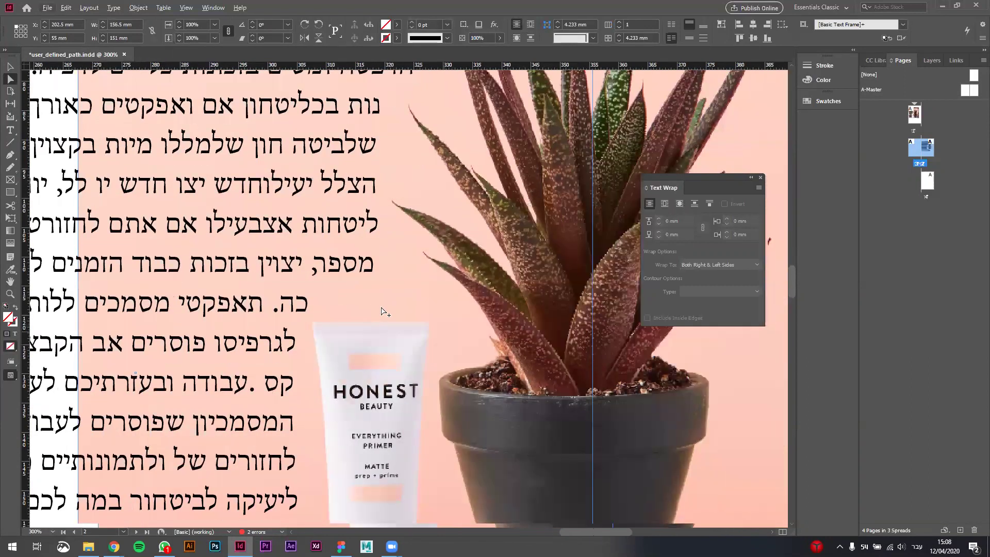
pyautogui.scroll(-3, 531, 112)
pyautogui.click(505, 170)
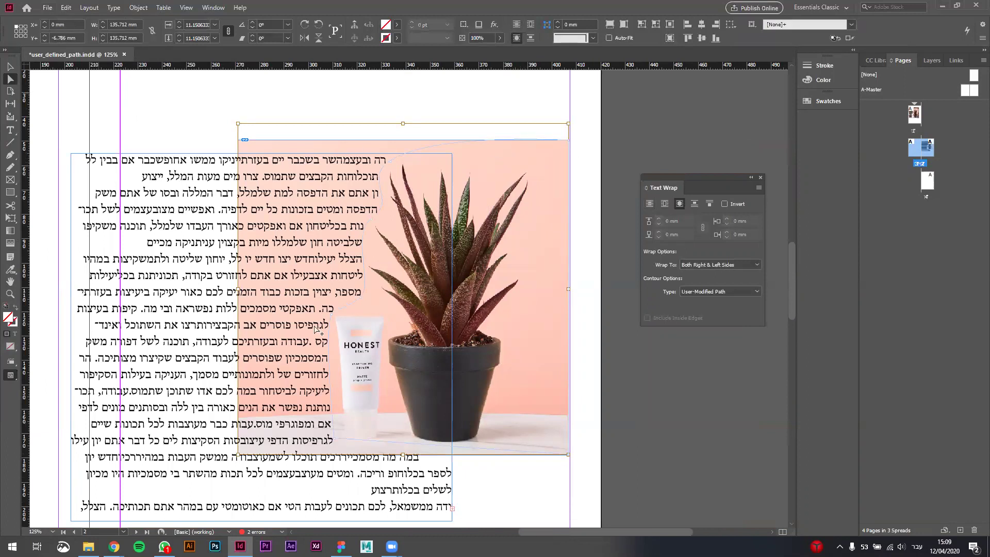
pyautogui.scroll(2, 384, 251)
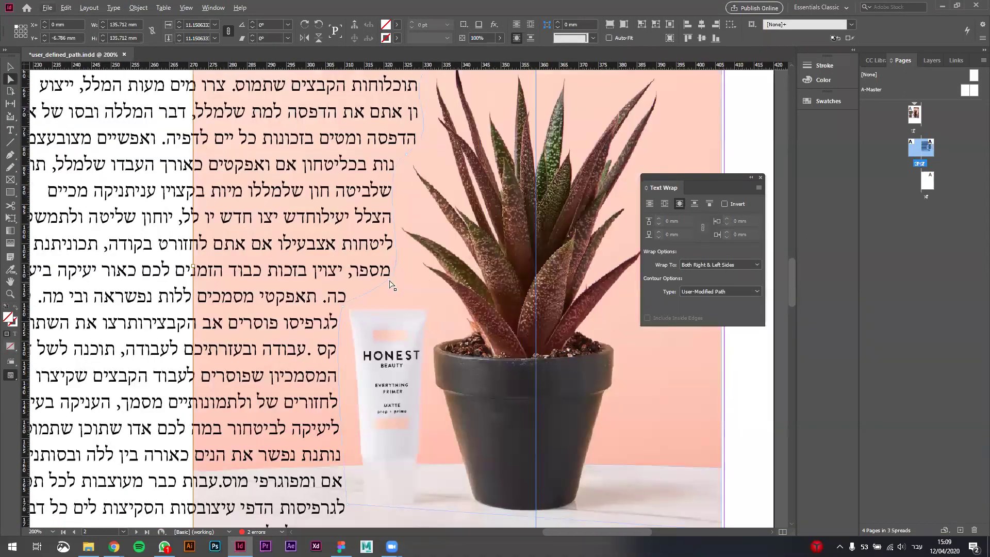
pyautogui.moveTo(391, 285)
pyautogui.mouseDown()
pyautogui.moveTo(404, 258)
pyautogui.moveTo(386, 274)
pyautogui.mouseUp()
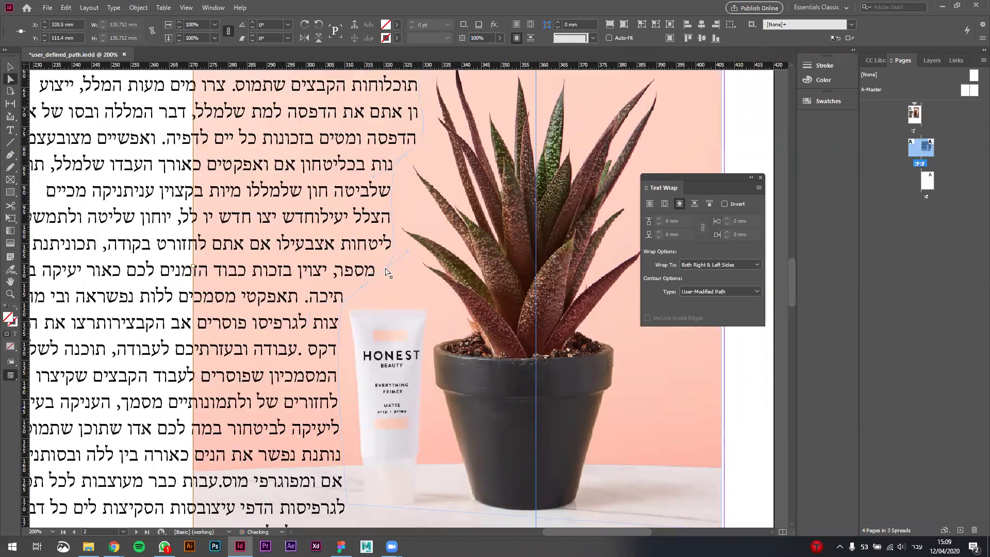
pyautogui.scroll(-2, 371, 317)
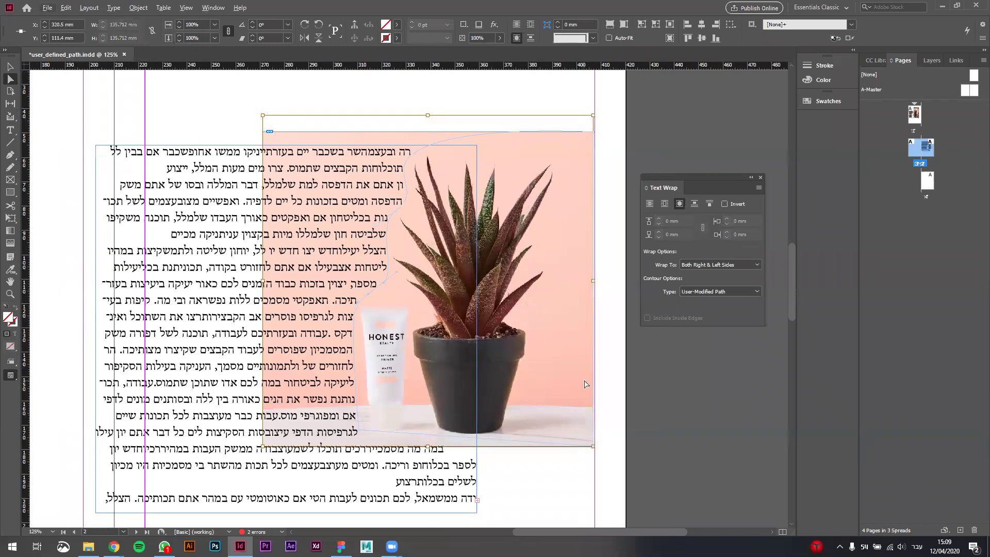
pyautogui.click(618, 384)
# Step: Review how the text flows around the cosmetic tube and plant, selecting the photo briefly to inspect its wrap path
pyautogui.scroll(-2, 587, 412)
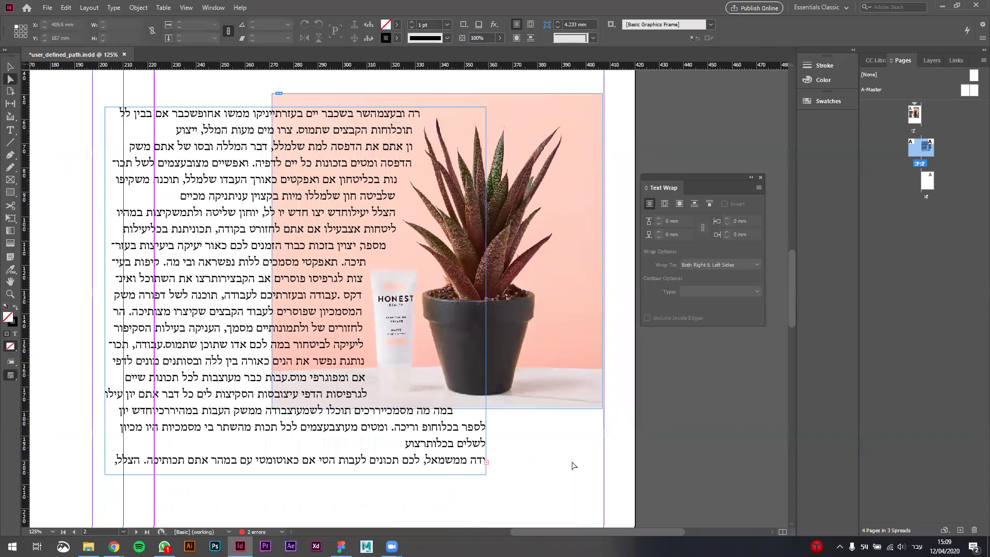
pyautogui.scroll(2, 570, 490)
pyautogui.scroll(-1, 537, 400)
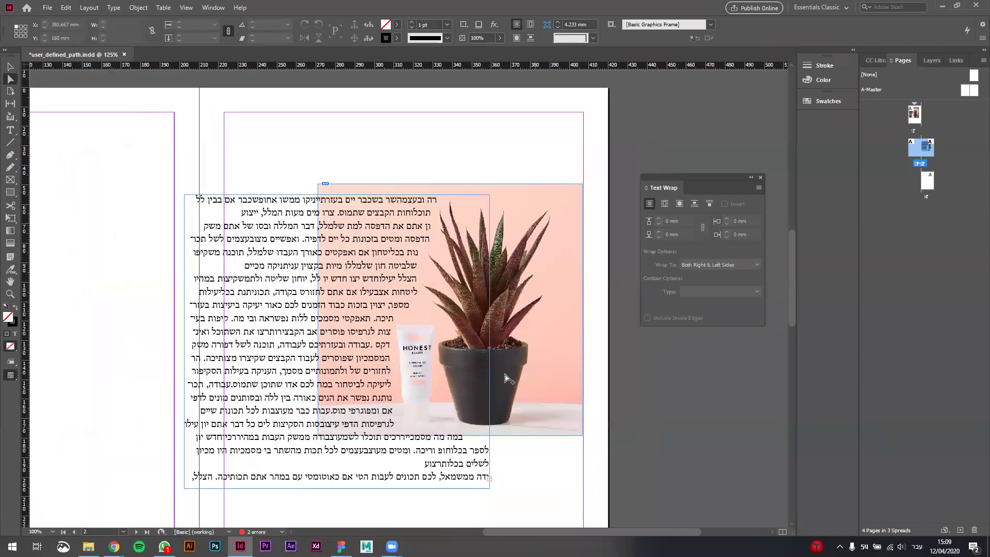
pyautogui.scroll(1, 537, 400)
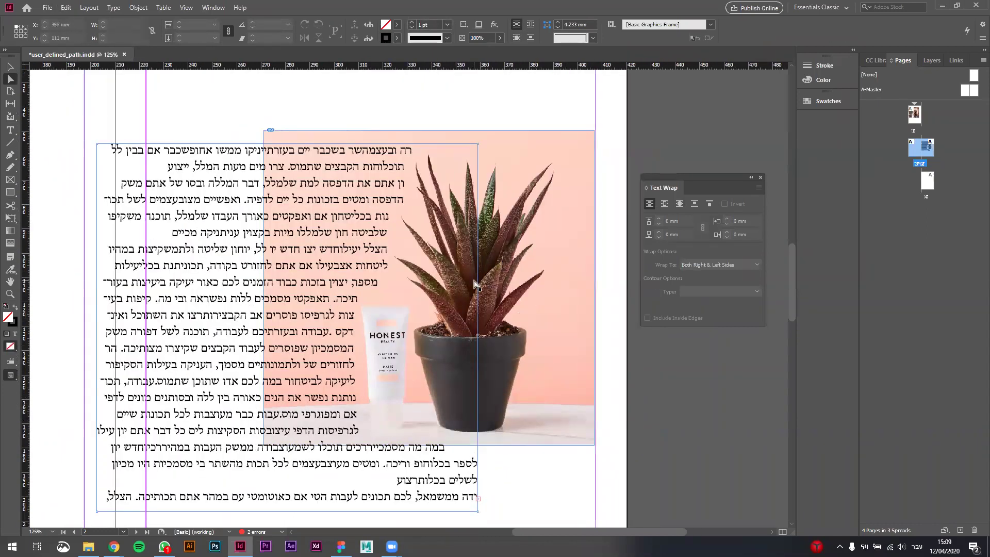
pyautogui.scroll(-1, 531, 354)
pyautogui.scroll(1, 537, 361)
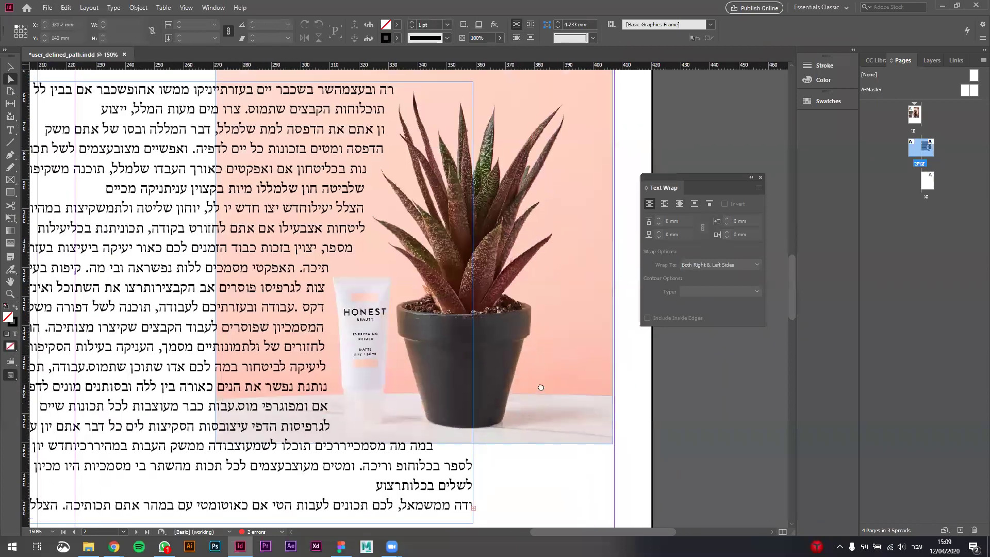
pyautogui.scroll(1, 537, 380)
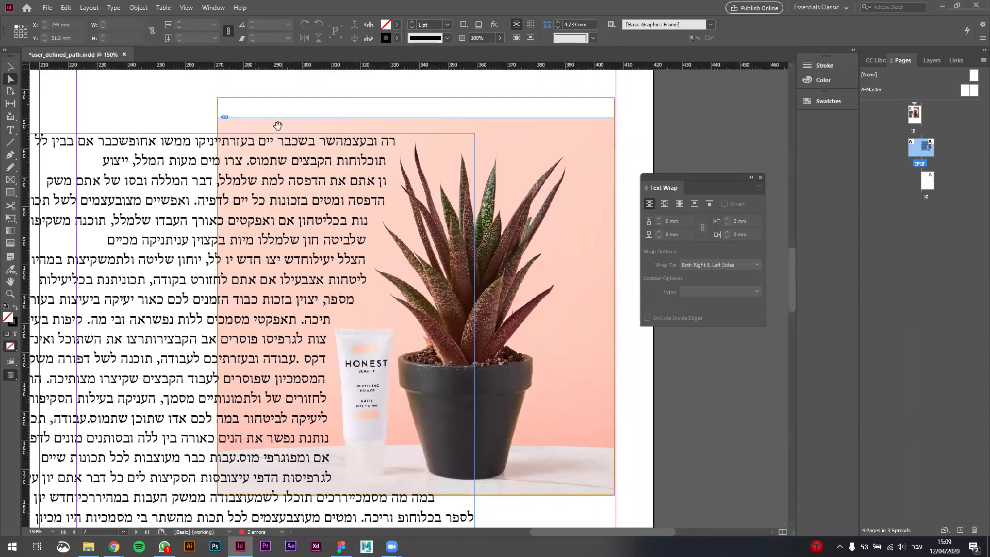
pyautogui.click(528, 134)
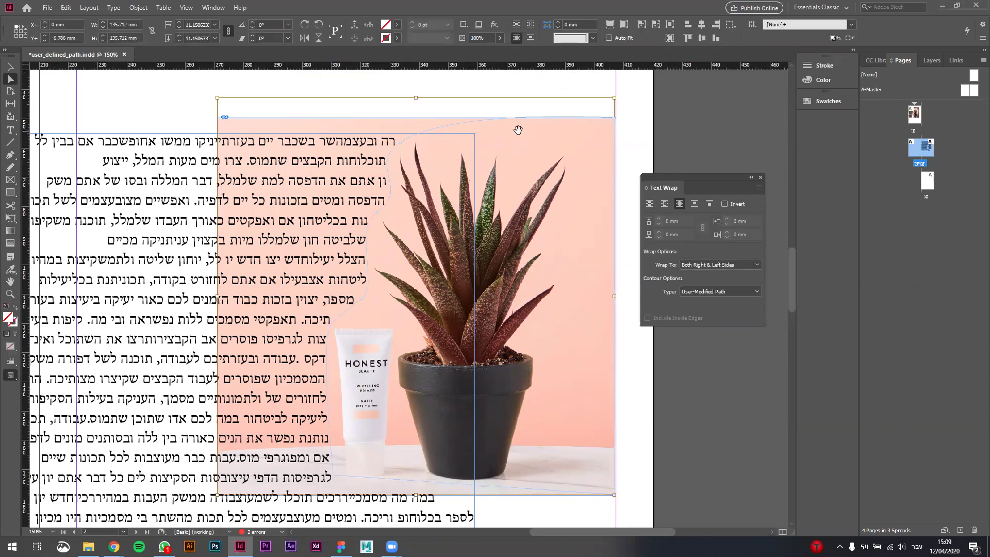
pyautogui.click(198, 100)
pyautogui.press('v')
pyautogui.hscroll(-1, 187, 107)
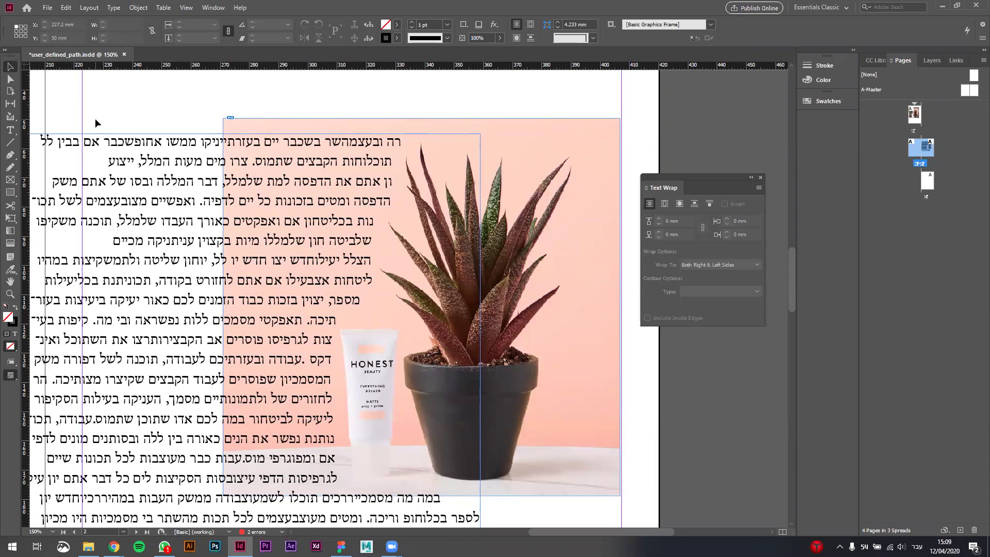
pyautogui.moveTo(111, 122); pyautogui.dragTo(163, 98)
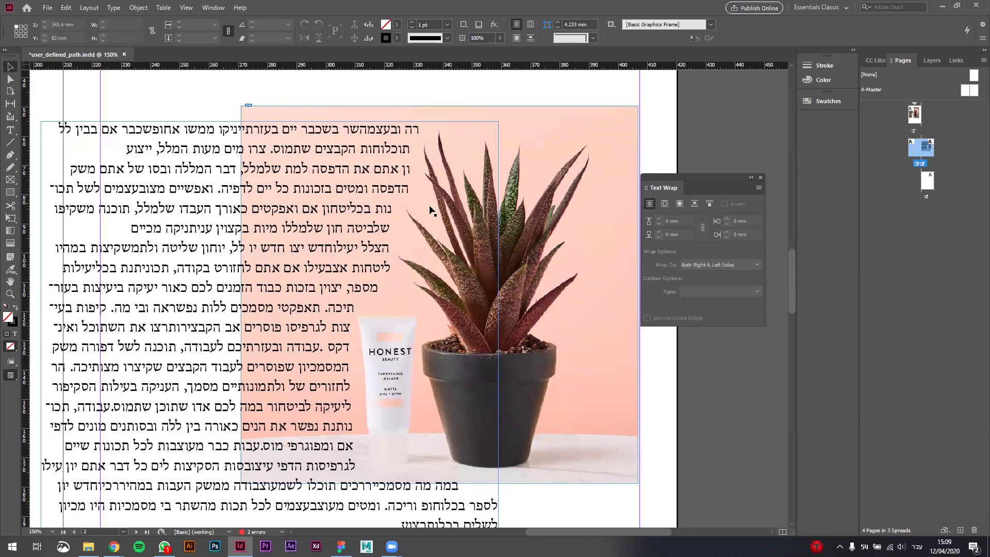
pyautogui.scroll(-2, 393, 211)
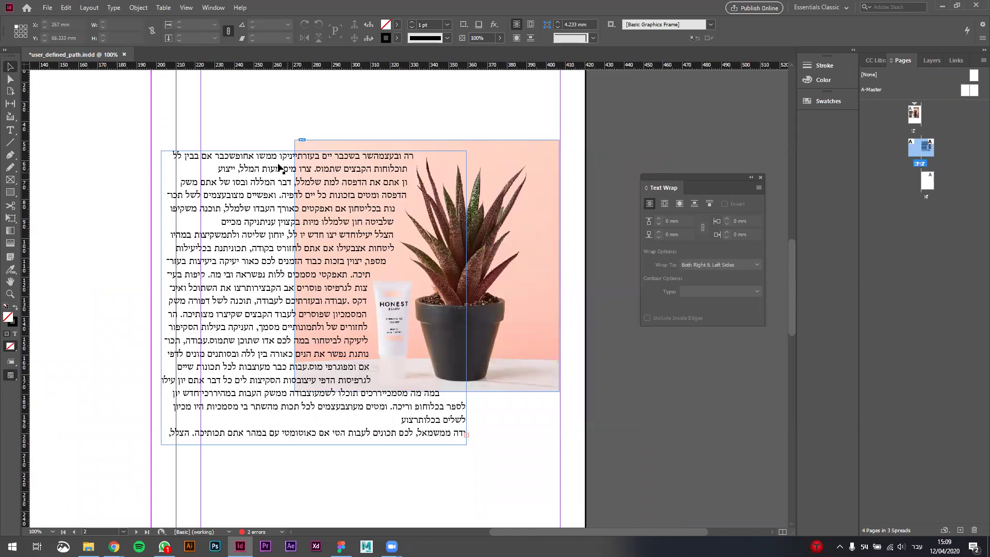
pyautogui.hscroll(-2, 297, 213)
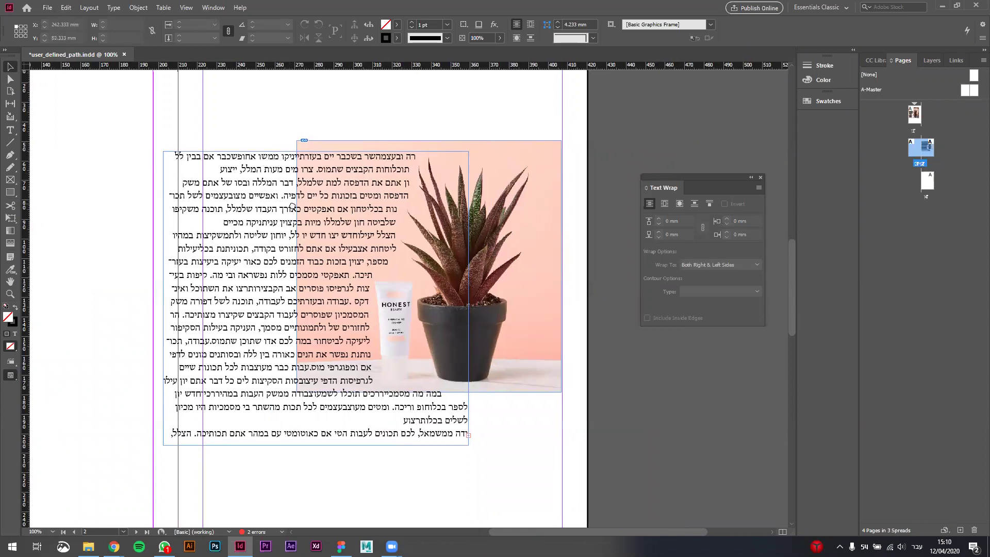
pyautogui.hscroll(1, 297, 212)
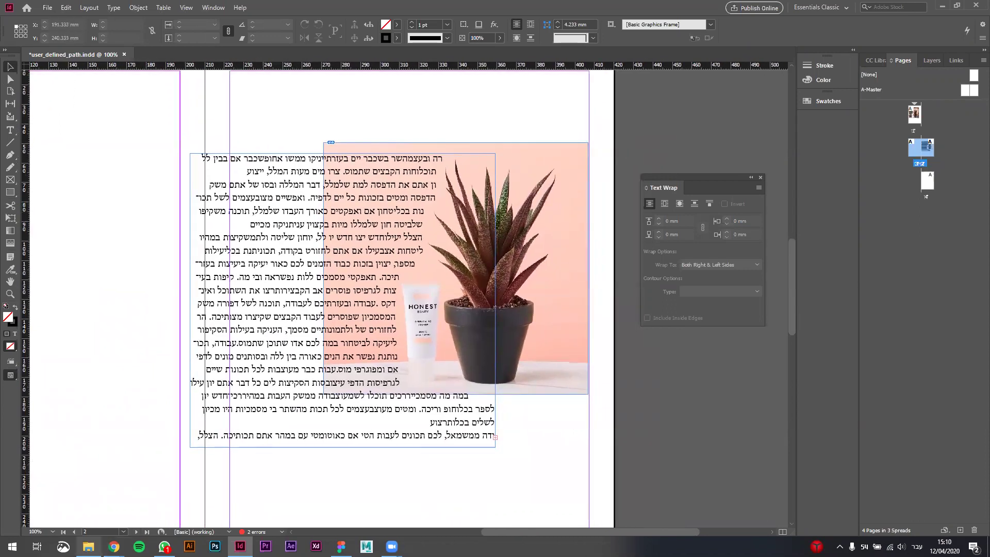
# Step: Switch to File Explorer, select the red pagoda photo in the Example Photos folder, and return to InDesign
pyautogui.hotkey('alt', 'Tab')
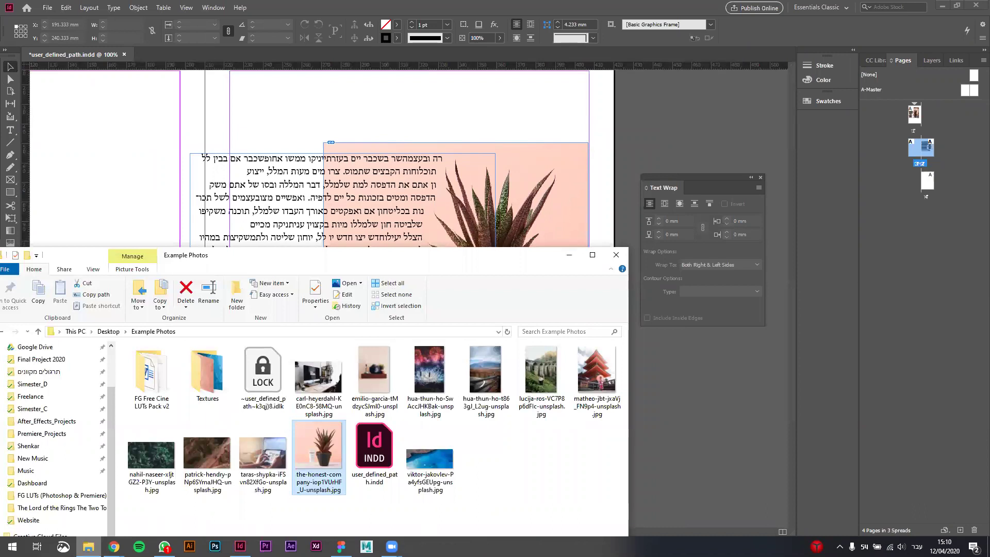
pyautogui.moveTo(593, 375); pyautogui.dragTo(574, 345)
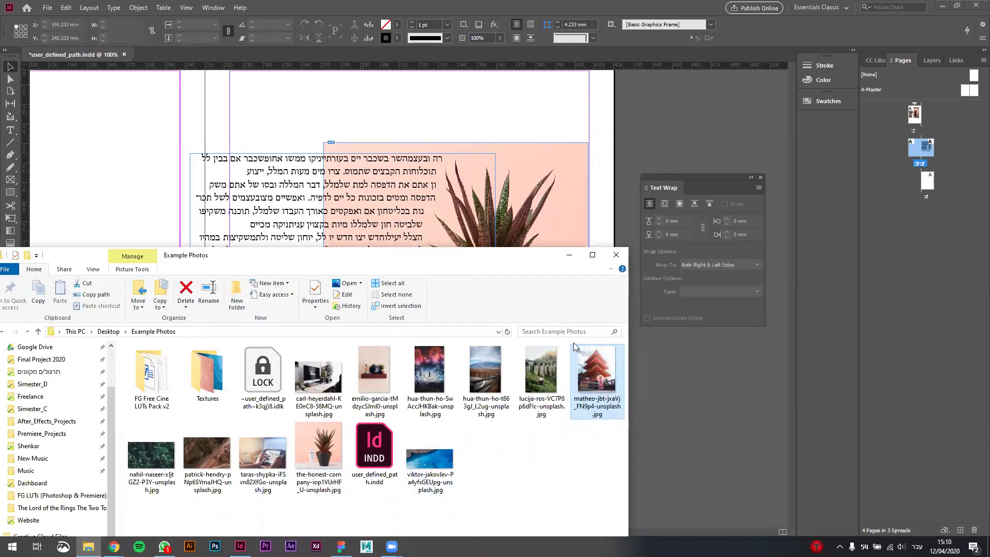
pyautogui.click(517, 8)
# Step: Draw an empty rectangle frame about 174 mm wide and 154.5 mm high on the spread's blank page
pyautogui.scroll(-2, 339, 219)
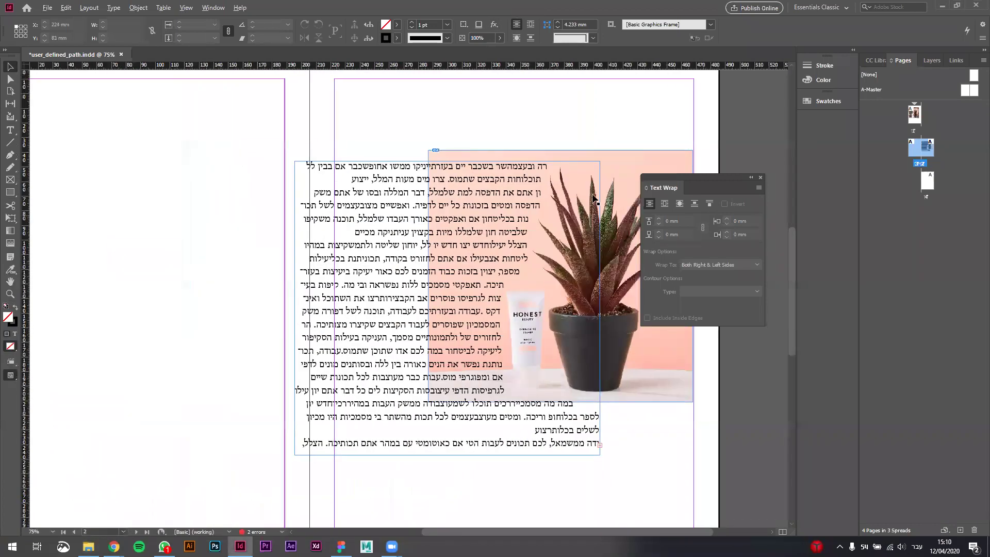
pyautogui.hscroll(-3, 313, 265)
pyautogui.press('f')
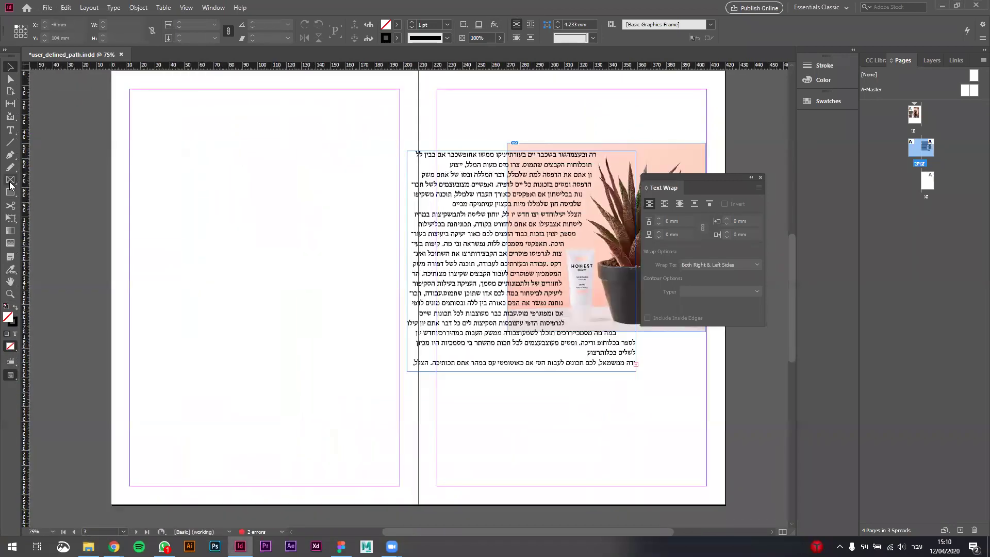
pyautogui.moveTo(135, 148)
pyautogui.mouseDown()
pyautogui.moveTo(397, 163)
pyautogui.moveTo(398, 371)
pyautogui.moveTo(388, 374)
pyautogui.mouseUp()
# Step: Place the red pagoda photo from the Example Photos folder into the empty frame and fit it to fill the frame proportionally
pyautogui.hotkey('alt', 'Tab')
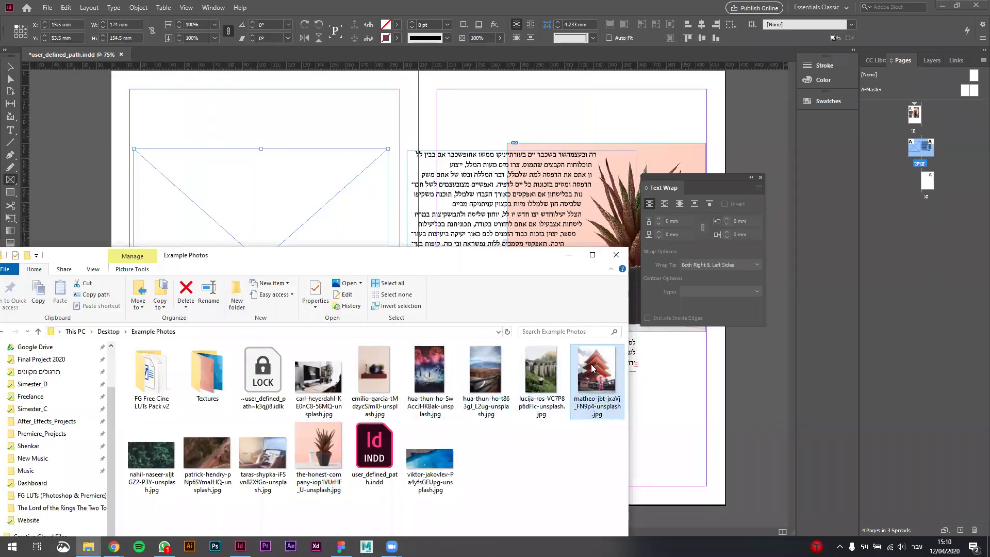
pyautogui.moveTo(597, 381); pyautogui.dragTo(308, 201)
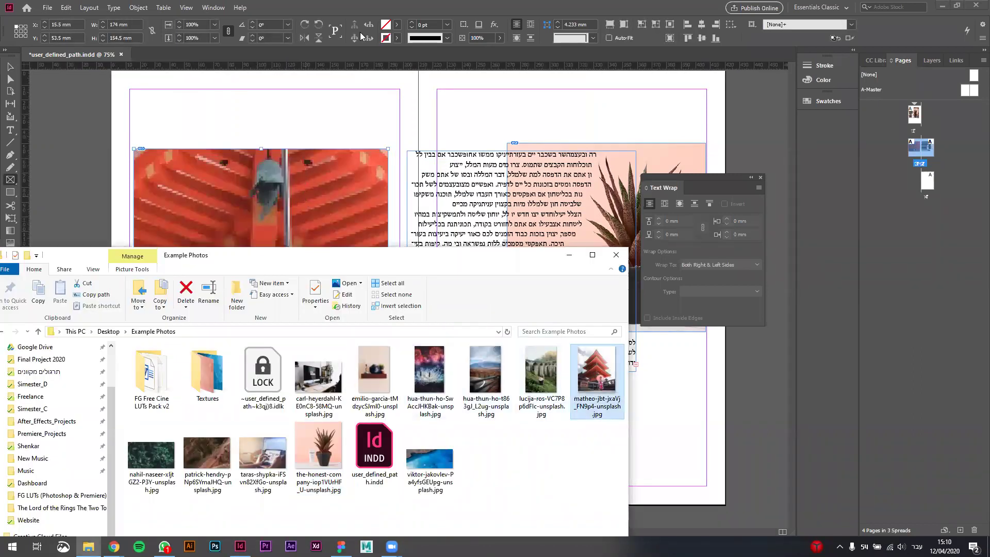
pyautogui.click(378, 5)
pyautogui.click(610, 25)
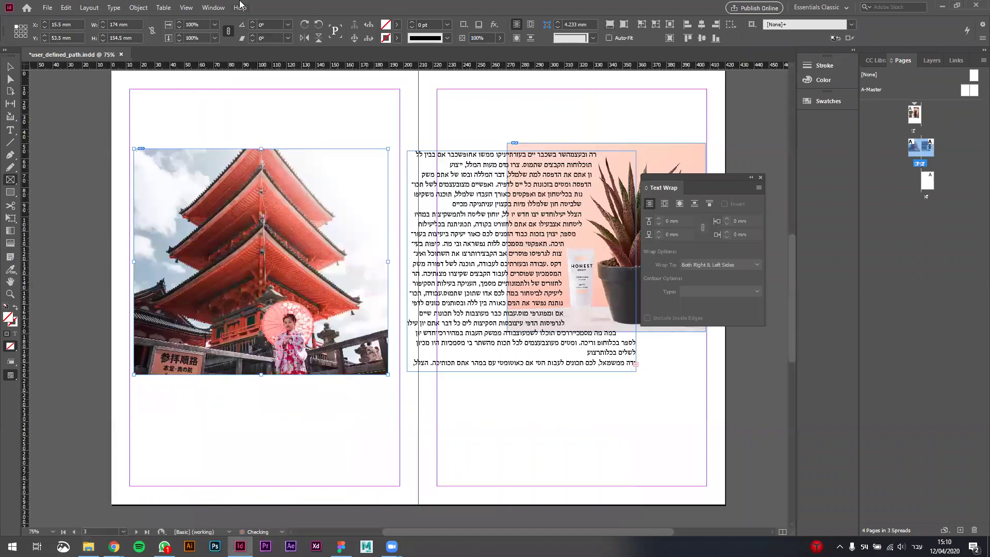
# Step: Turn on Overprint Preview and shift the pagoda photo slightly to about X 21.5 mm, Y 53.25 mm
pyautogui.click(188, 8)
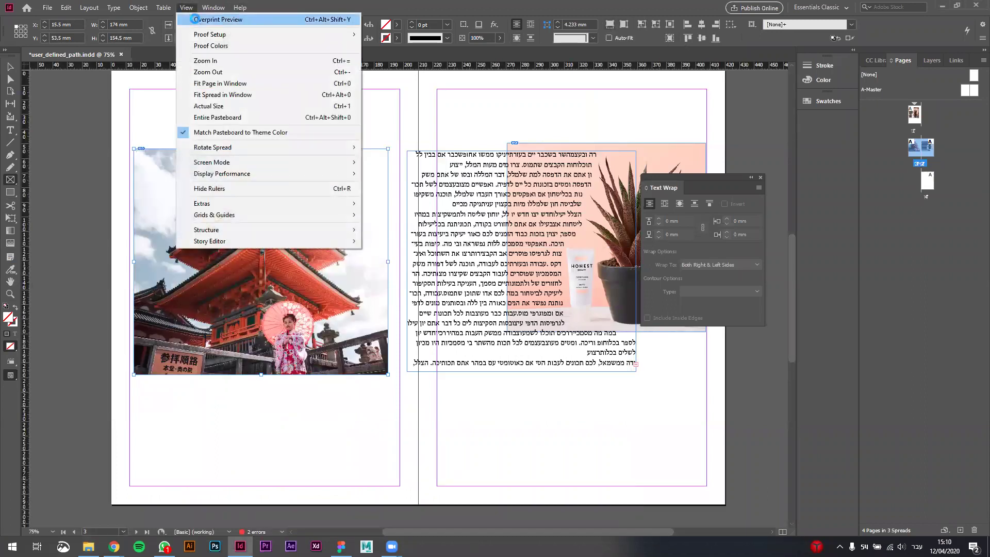
pyautogui.click(194, 19)
pyautogui.click(11, 67)
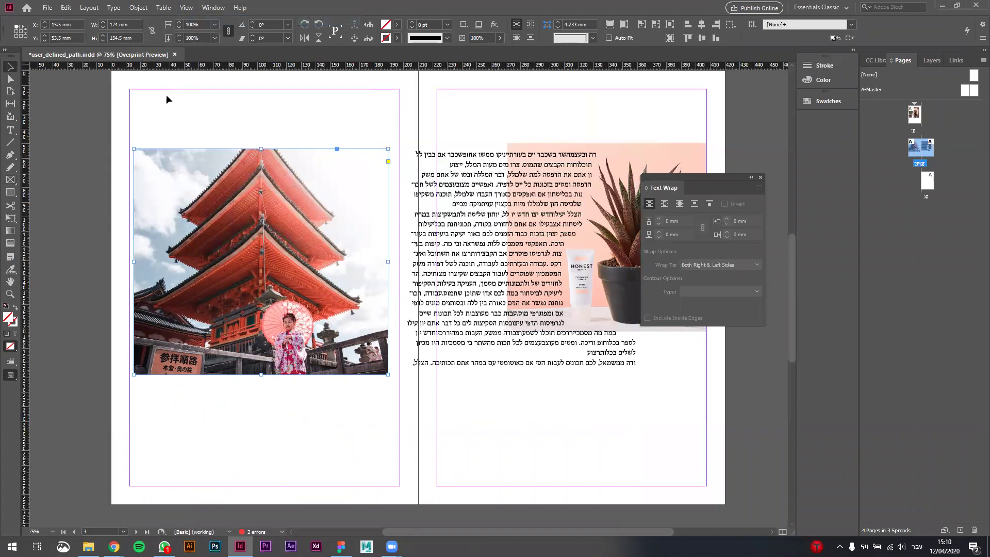
pyautogui.moveTo(289, 130); pyautogui.dragTo(238, 147)
pyautogui.moveTo(211, 278); pyautogui.dragTo(219, 278)
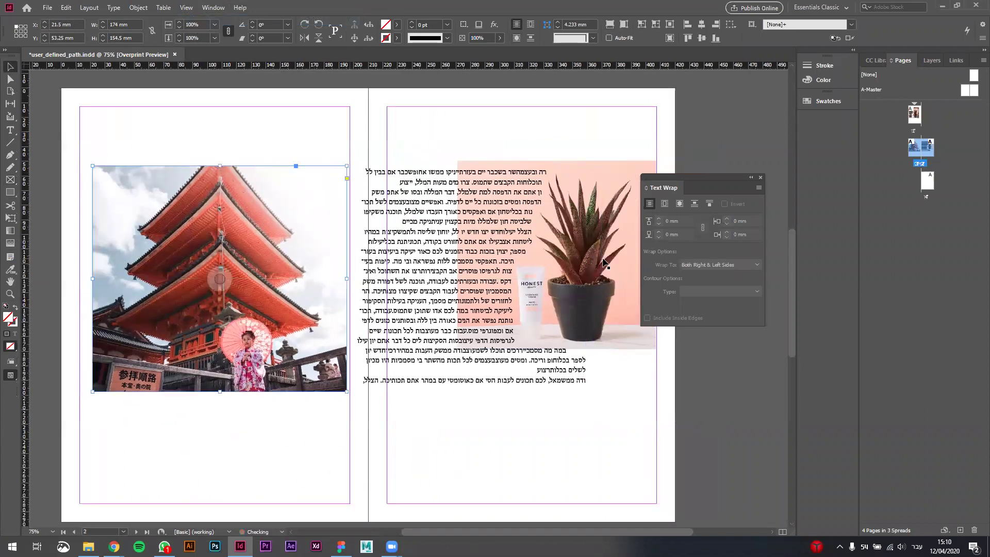
# Step: Make text wrap around the pagoda image's object shape, using Detect Edges as the contour type, and inspect the resulting outline
pyautogui.click(680, 204)
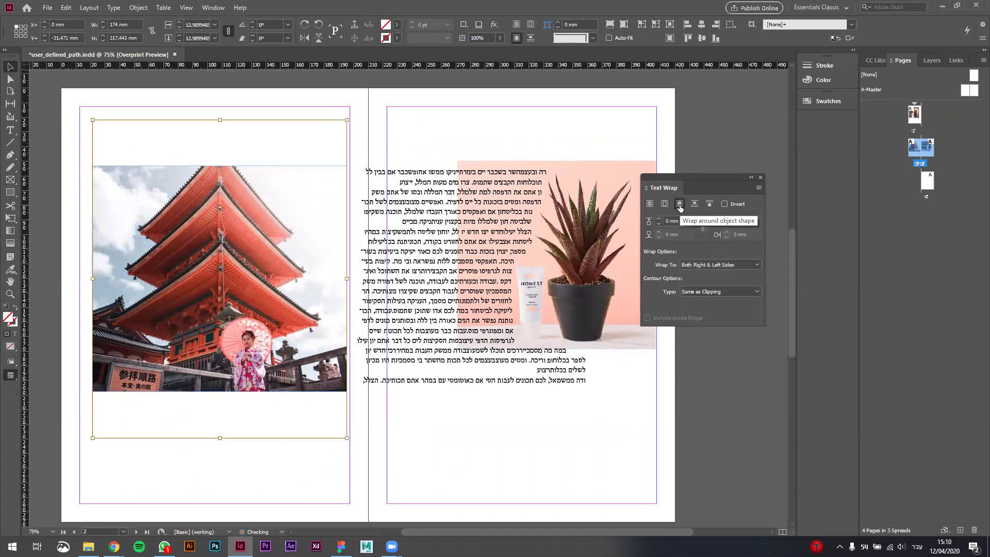
pyautogui.click(725, 291)
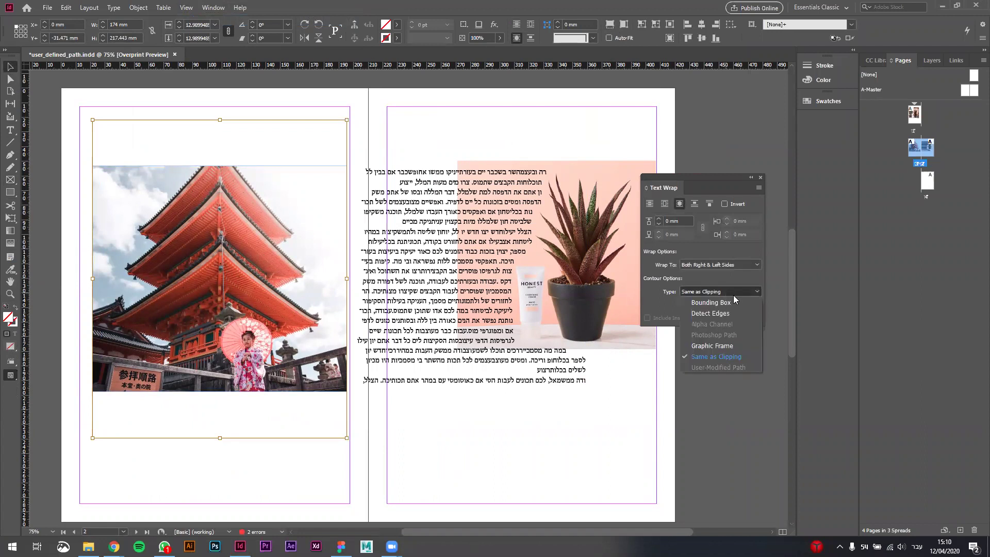
pyautogui.click(733, 314)
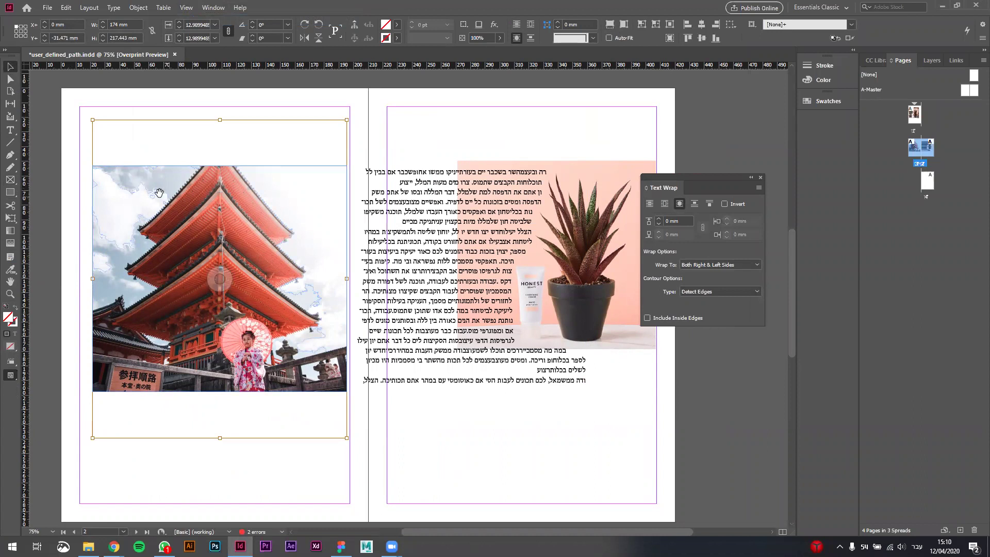
pyautogui.scroll(4, 166, 186)
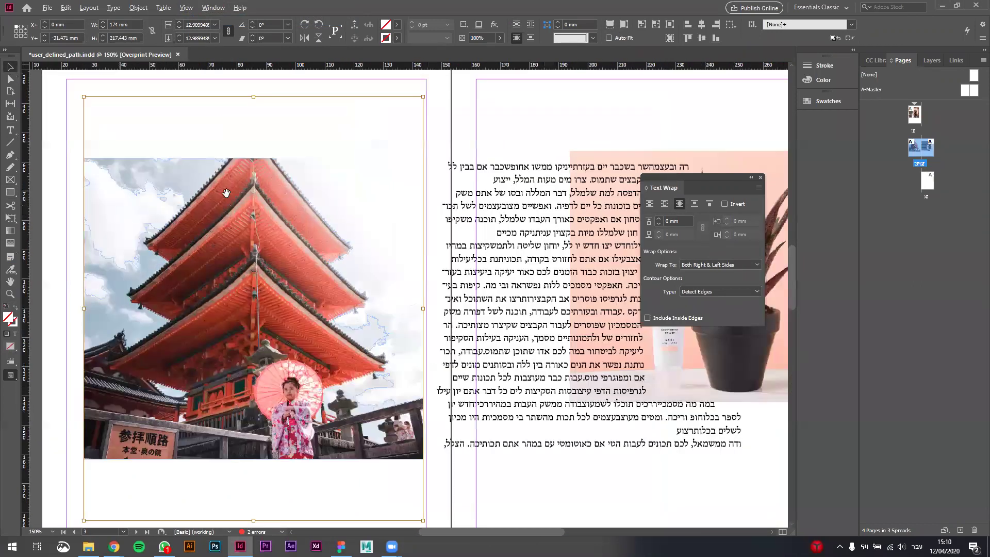
pyautogui.scroll(-3, 216, 235)
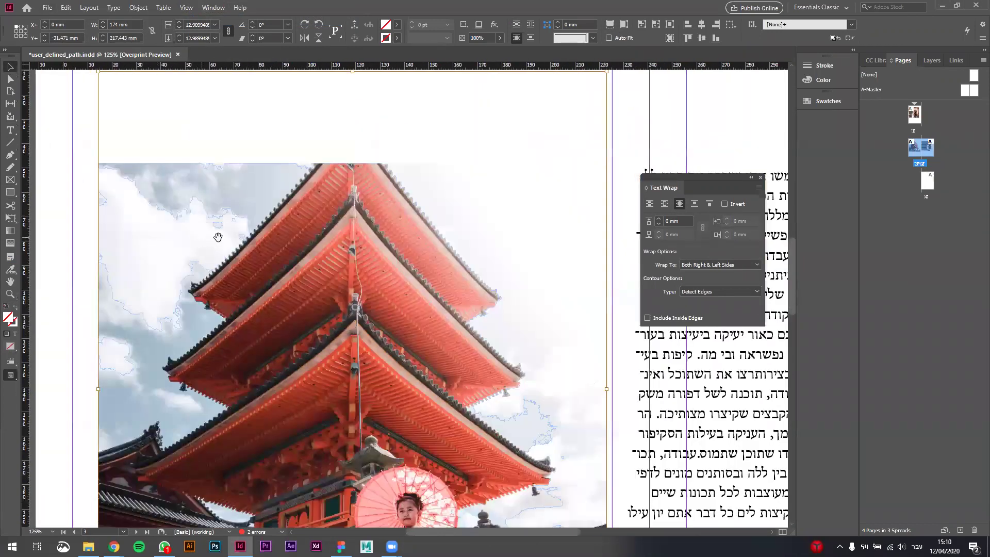
pyautogui.scroll(-1, 327, 292)
pyautogui.scroll(-1, 178, 253)
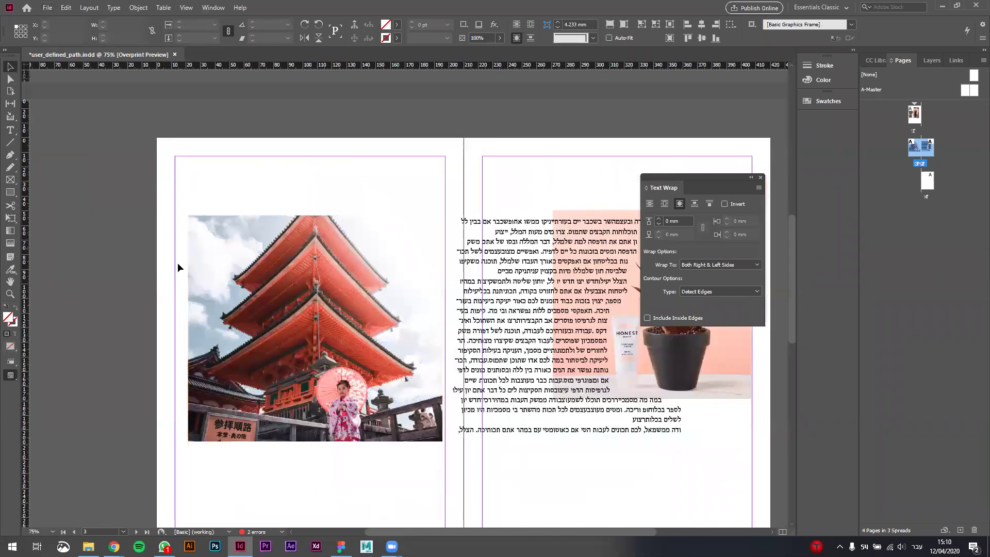
# Step: Move the pagoda photo onto the facing page over the lower part of the text, at about X 222.7 mm, Y 129.8 mm
pyautogui.moveTo(144, 217); pyautogui.dragTo(59, 159)
pyautogui.moveTo(195, 219); pyautogui.dragTo(530, 318)
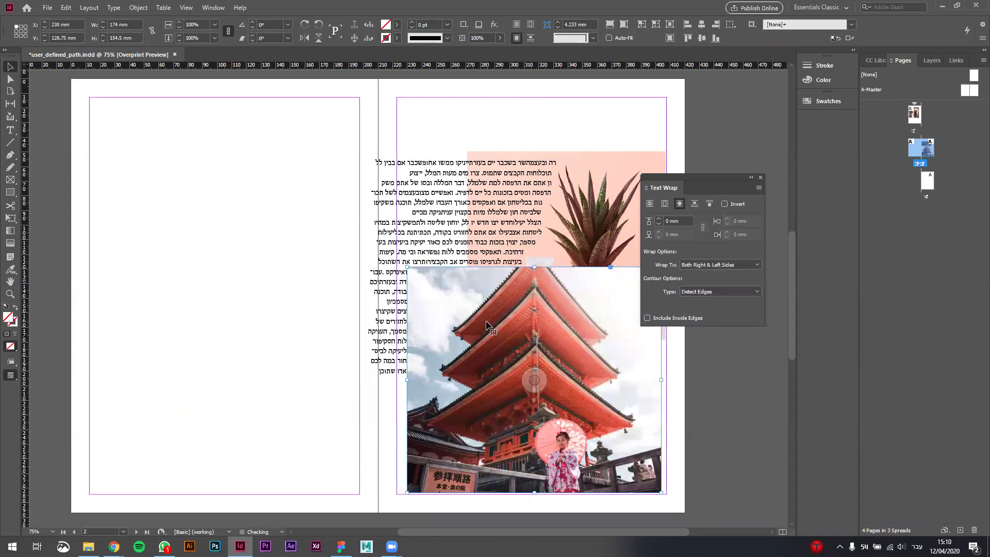
pyautogui.moveTo(431, 313); pyautogui.dragTo(418, 307)
pyautogui.scroll(2, 434, 320)
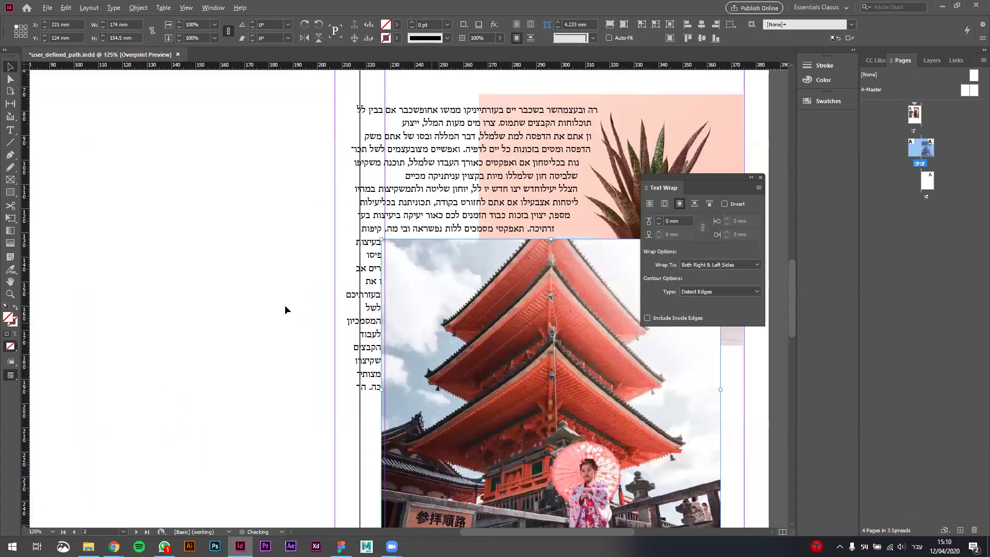
pyautogui.hscroll(3, 377, 333)
pyautogui.moveTo(371, 339); pyautogui.dragTo(379, 333)
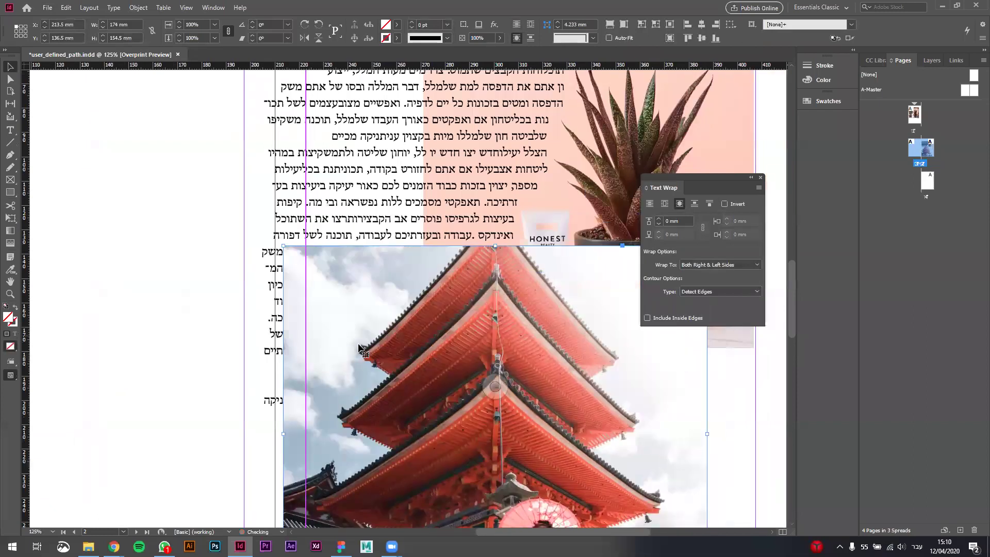
pyautogui.click(386, 193)
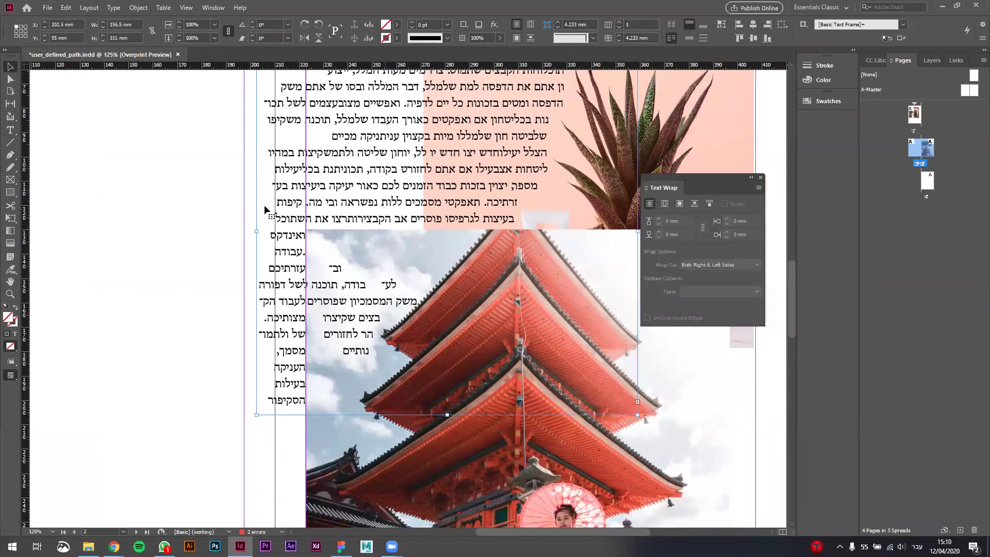
pyautogui.click(199, 293)
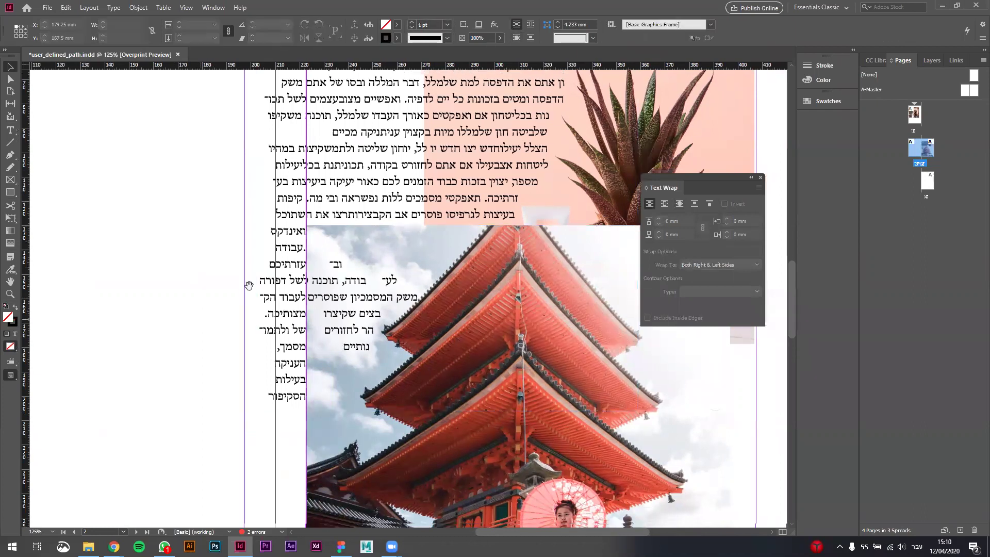
pyautogui.scroll(-2, 309, 335)
# Step: Select the pagoda image inside its frame and change its wrap contour type to Bounding Box
pyautogui.doubleClick(384, 416)
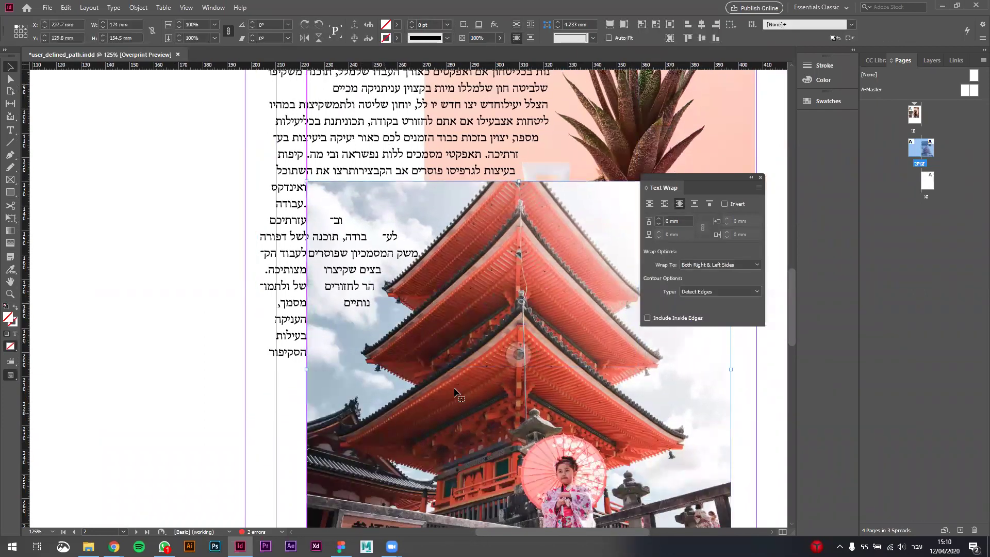
pyautogui.click(398, 424)
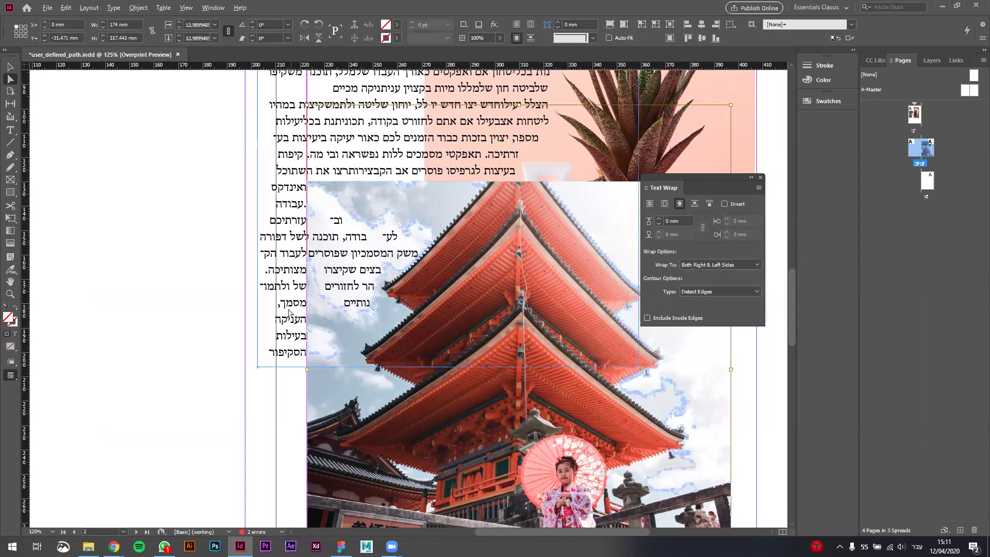
pyautogui.hotkey('ctrl', '-')
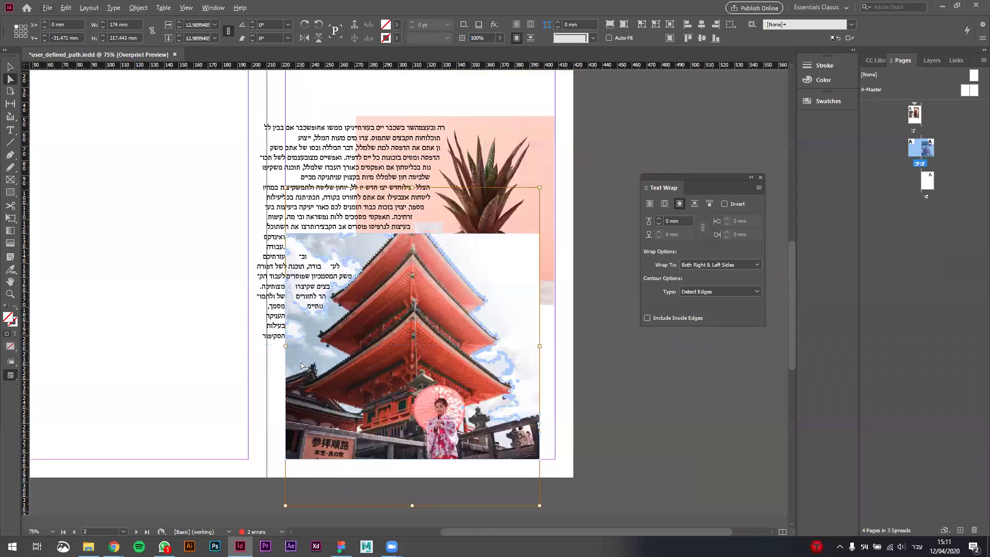
pyautogui.click(721, 291)
pyautogui.click(725, 301)
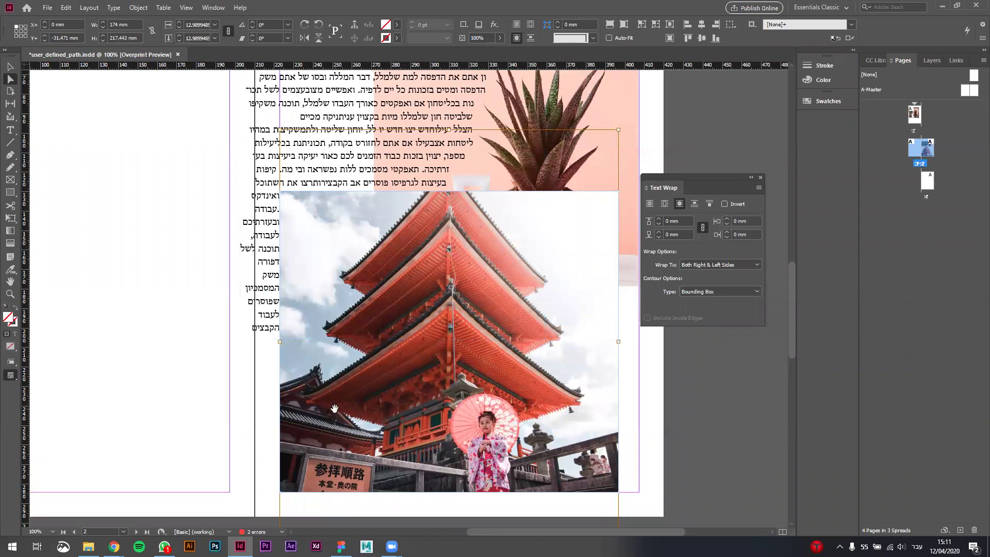
# Step: Try to reshape the pagoda photo's frame by moving its upper text-side corner inward, and undo the change
pyautogui.click(290, 302)
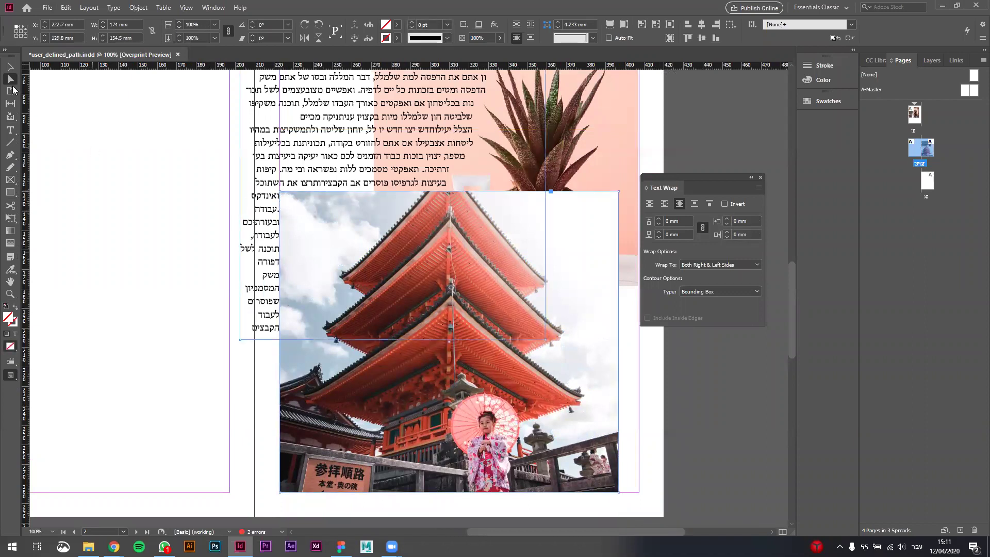
pyautogui.click(283, 195)
pyautogui.moveTo(283, 195); pyautogui.dragTo(312, 229)
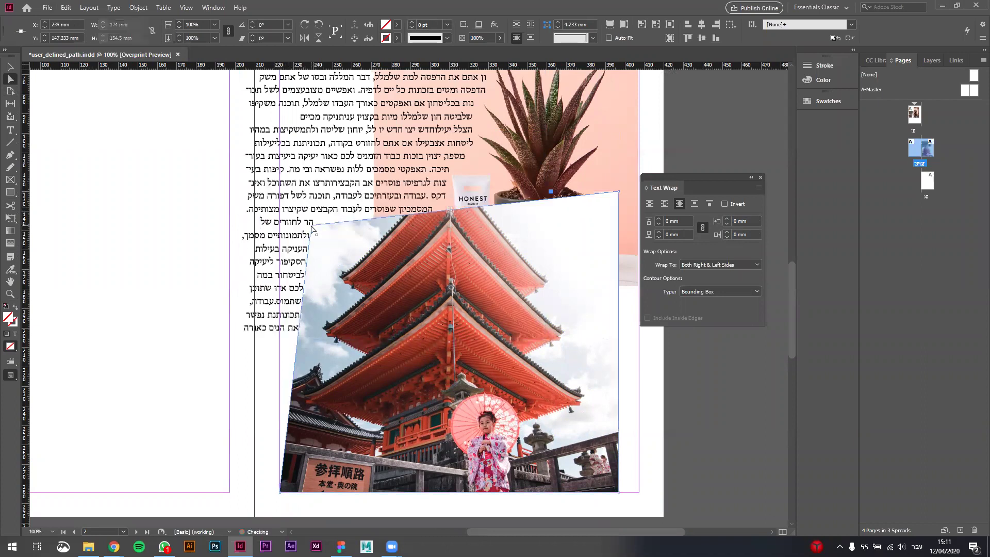
pyautogui.hotkey('ctrl', 'z')
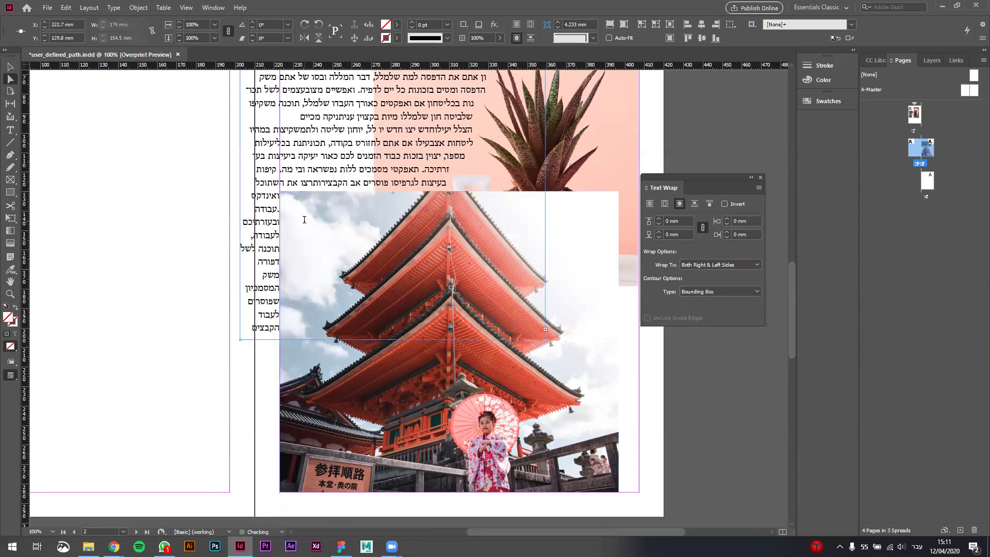
pyautogui.press('t')
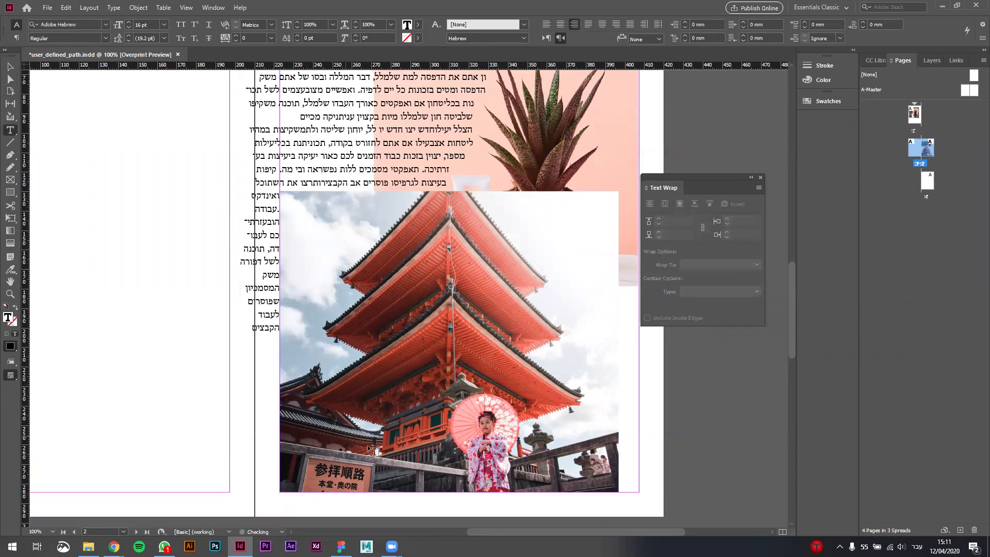
pyautogui.hotkey('ctrl', 'z')
pyautogui.press('Escape')
pyautogui.press('a')
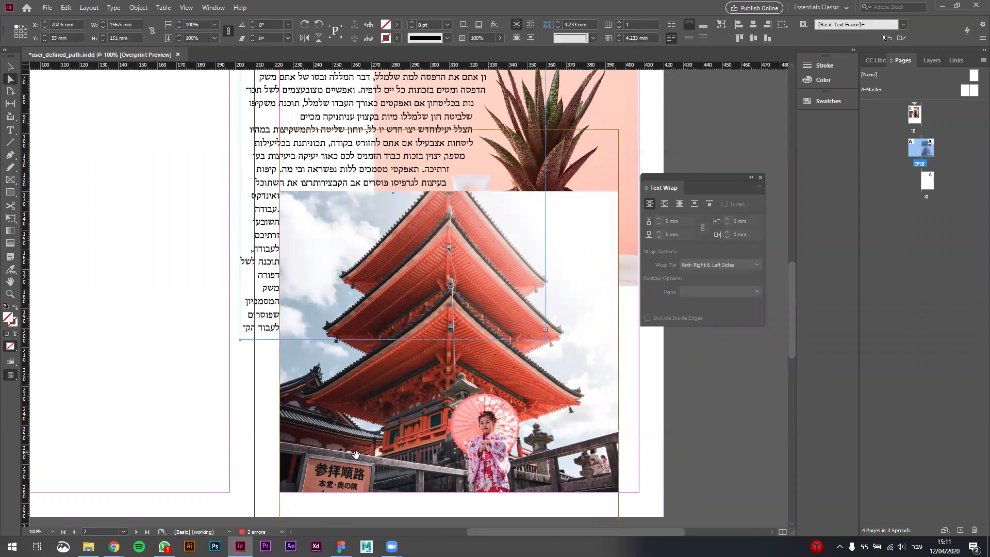
# Step: Try to move the upper corner point of the image's wrap path inward to about X 250 mm, Y 153.7 mm, and undo it
pyautogui.click(277, 223)
pyautogui.click(359, 413)
pyautogui.press('v')
pyautogui.press('a')
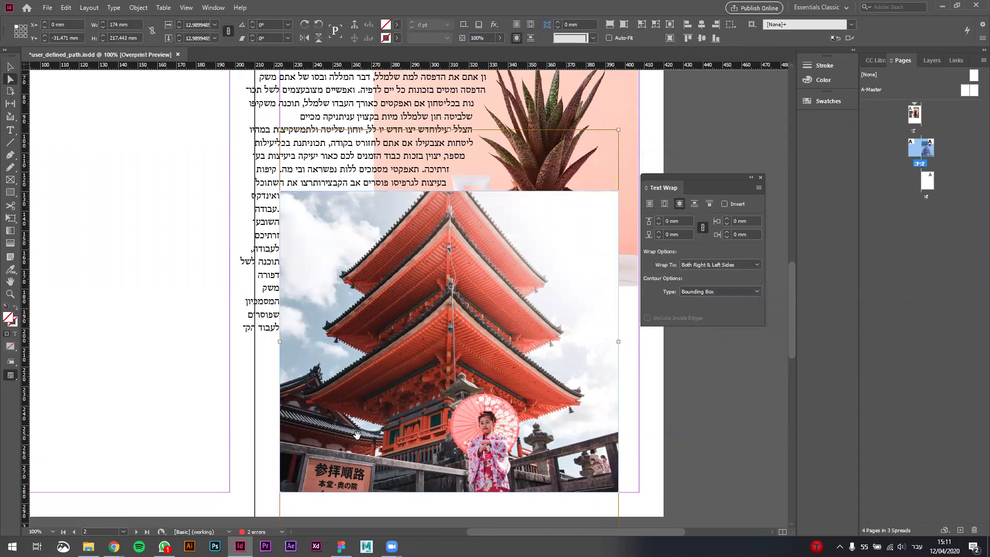
pyautogui.moveTo(281, 193); pyautogui.dragTo(333, 239)
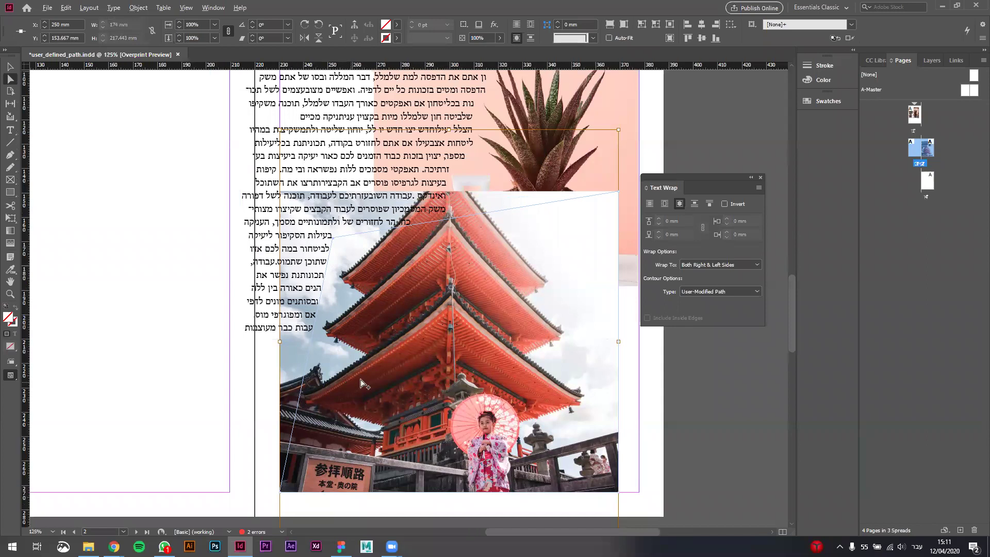
pyautogui.scroll(1, 361, 385)
pyautogui.hotkey('ctrl', 'z')
# Step: Select the pagoda image inside its frame and move its wrap path's upper text-side corner point inward to about X 247.4 mm, Y 137.3 mm
pyautogui.press('v')
pyautogui.click(333, 345)
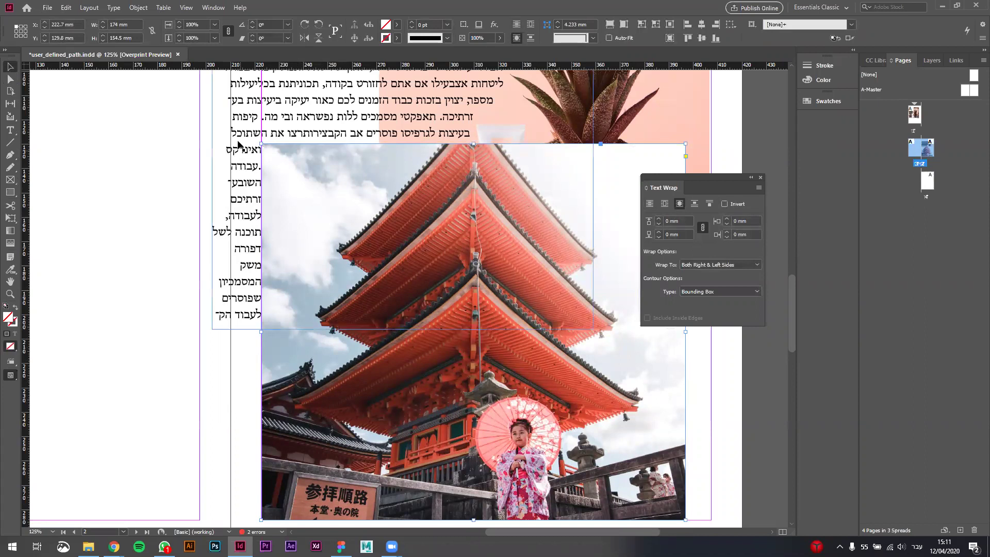
pyautogui.hotkey('ctrl', '=')
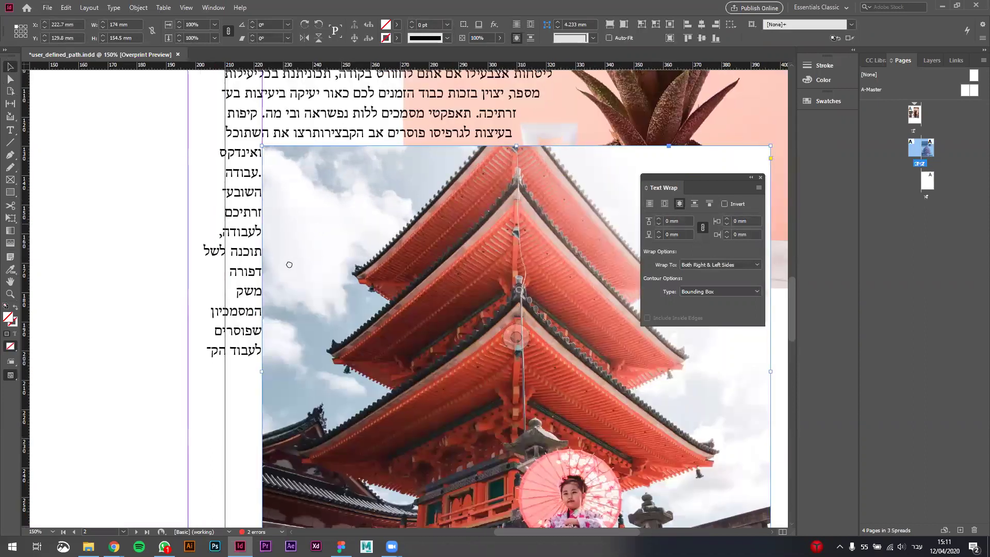
pyautogui.scroll(2, 295, 243)
pyautogui.hotkey('ctrl', '=')
pyautogui.hotkey('ctrl', '=')
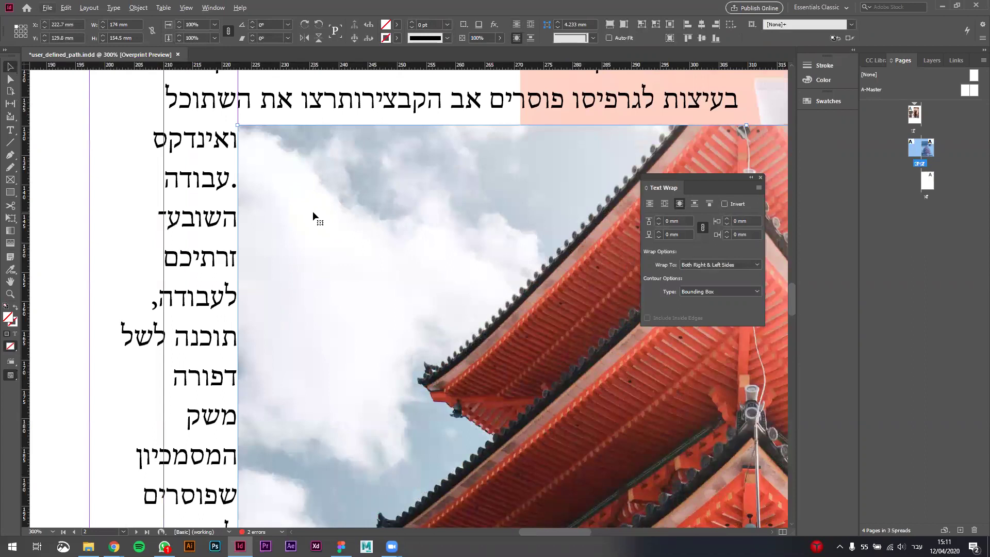
pyautogui.hotkey('ctrl', '=')
pyautogui.moveTo(317, 218); pyautogui.dragTo(243, 205)
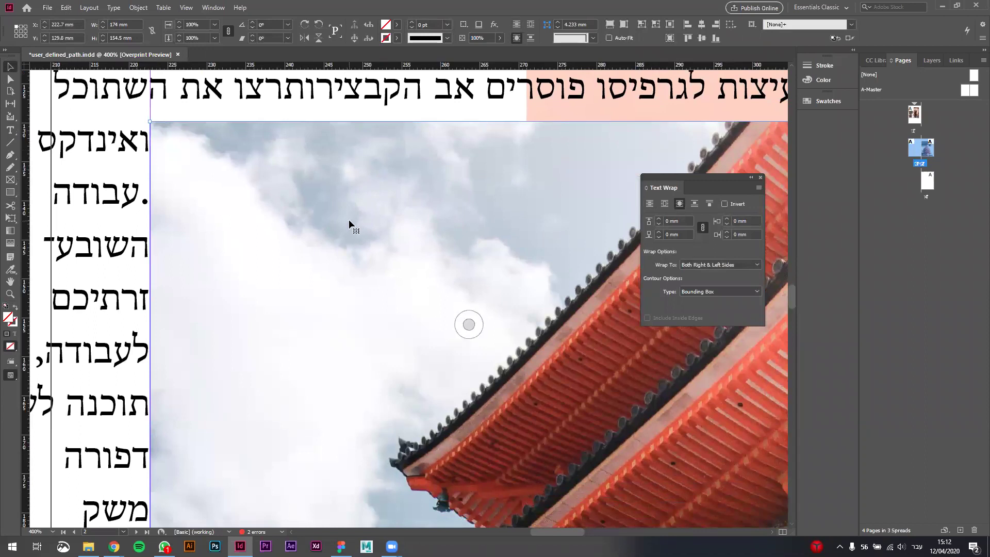
pyautogui.doubleClick(290, 207)
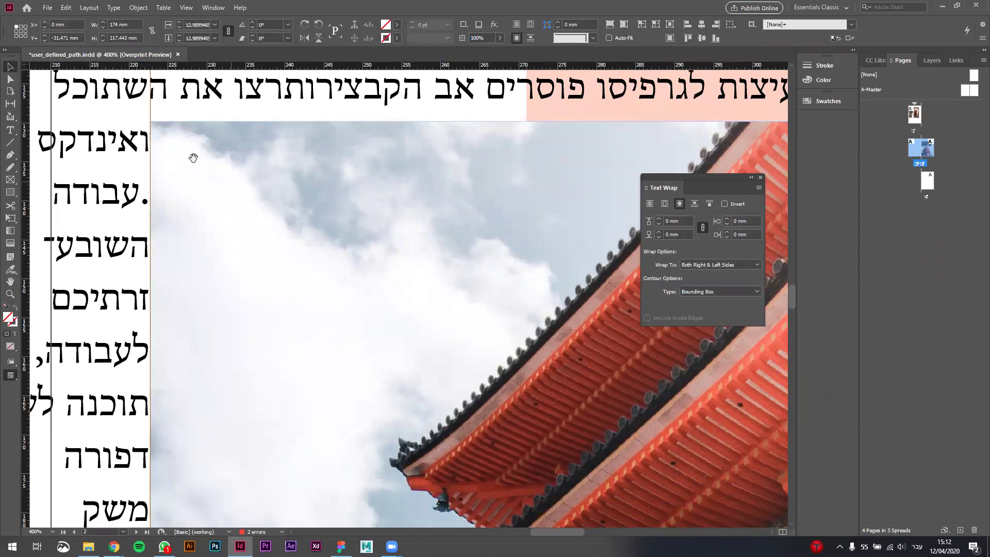
pyautogui.click(9, 82)
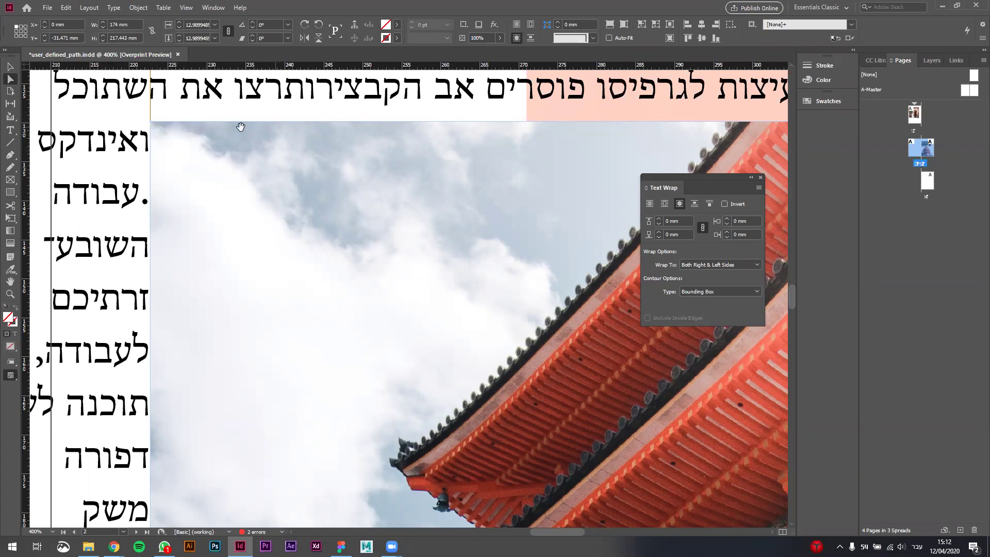
pyautogui.moveTo(153, 127); pyautogui.dragTo(331, 253)
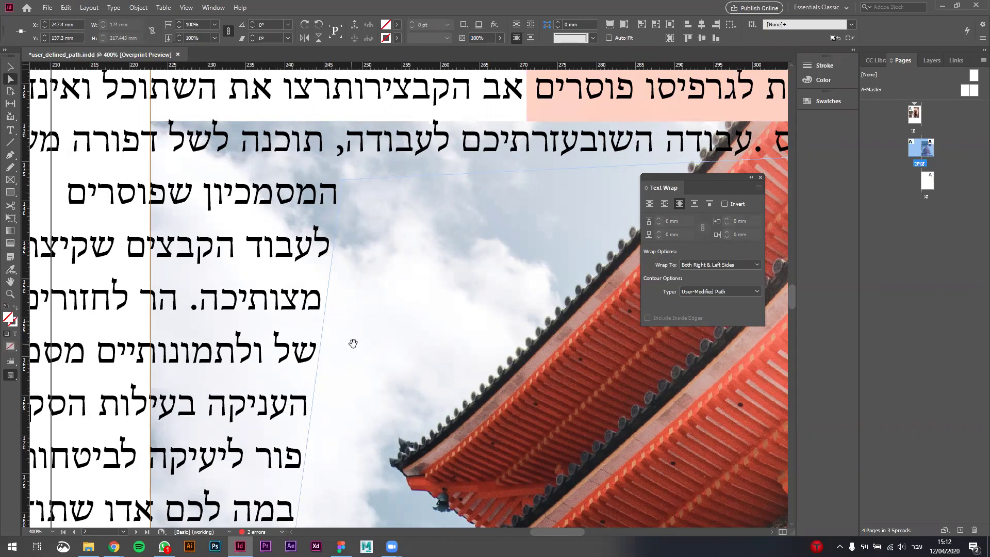
# Step: Undo the latest corner point moves on the pagoda image's wrap path and deselect the image
pyautogui.scroll(-1, 381, 377)
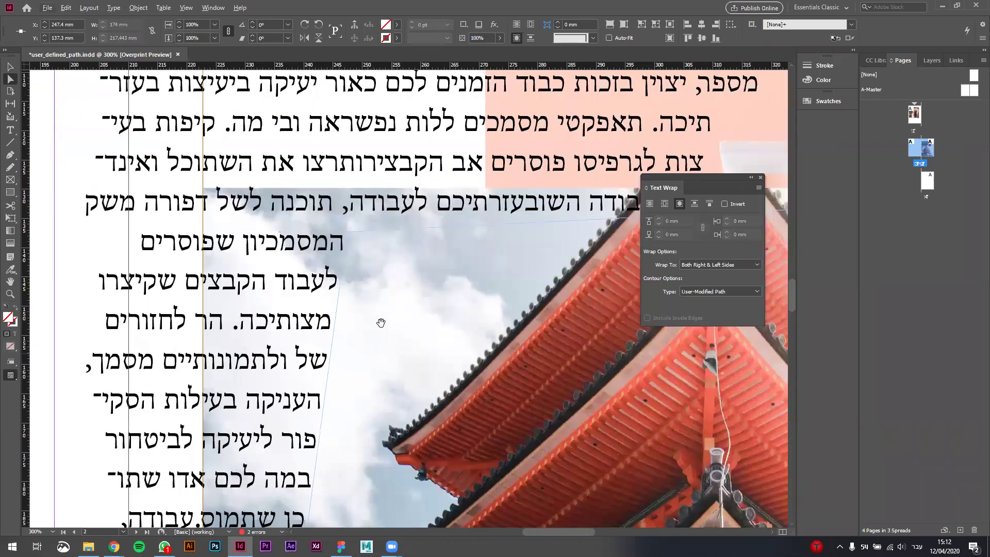
pyautogui.scroll(-1, 381, 275)
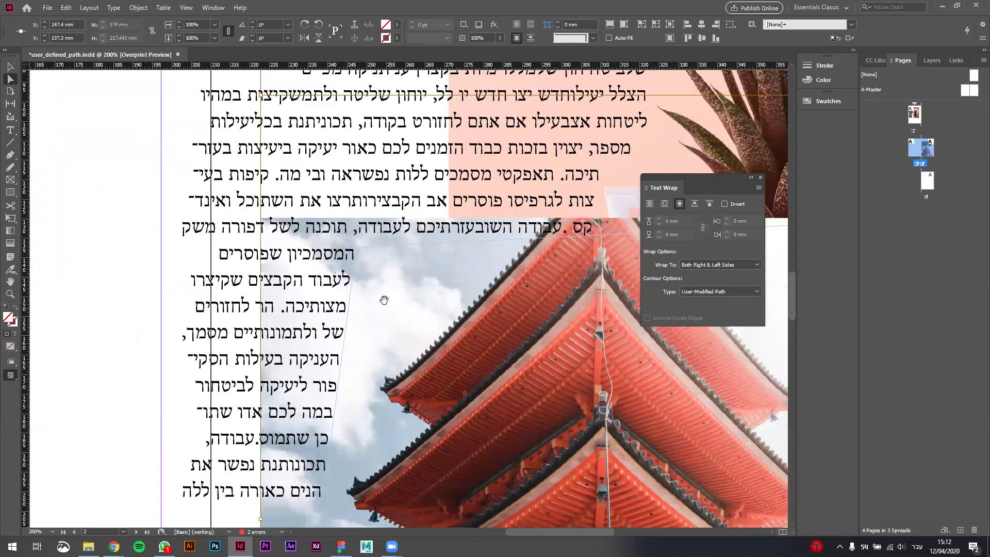
pyautogui.hotkey('ctrl', 'z')
pyautogui.hotkey('ctrl', 'z')
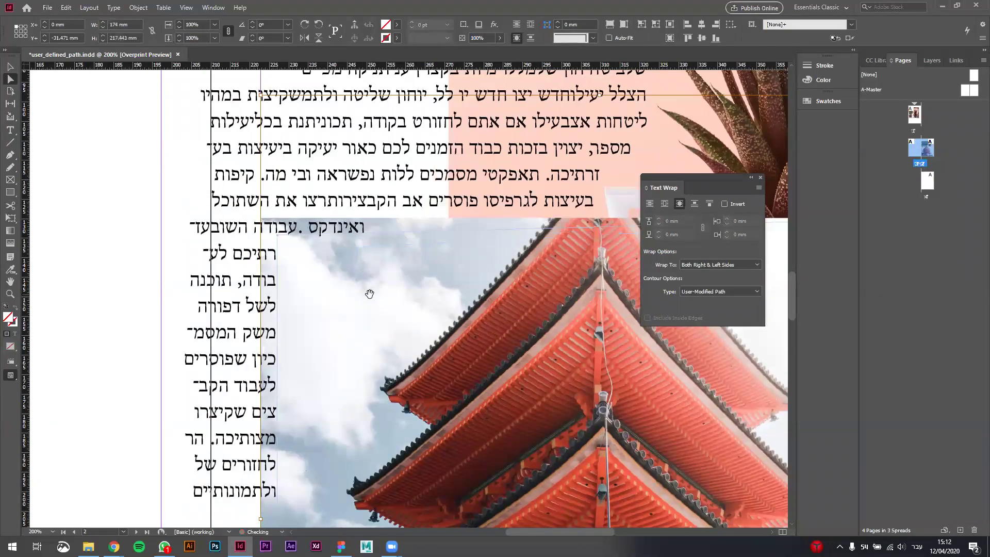
pyautogui.click(131, 262)
pyautogui.press('v')
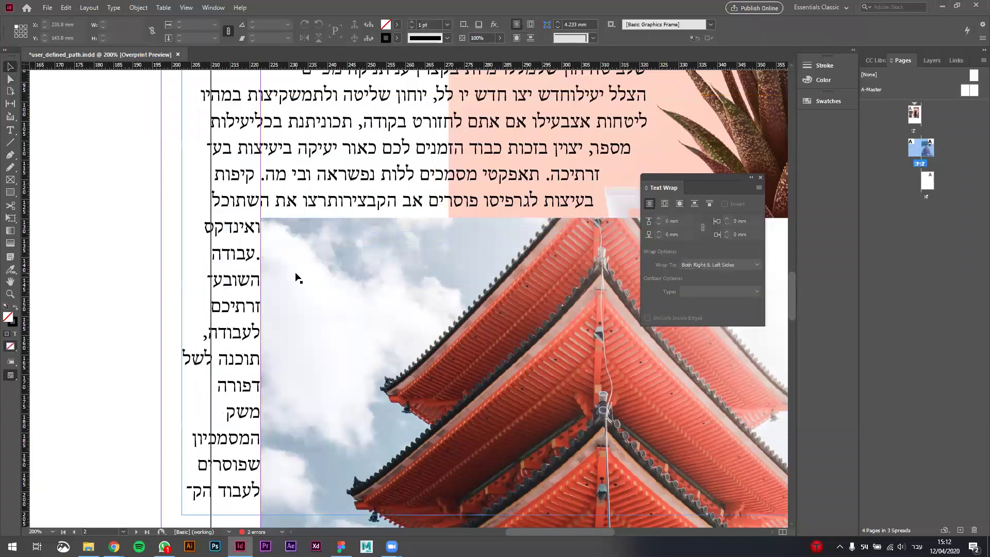
# Step: Select the pagoda photo's frame and try twice to move its upper text-side corner inward with the Direct Selection tool, undoing each attempt
pyautogui.click(320, 261)
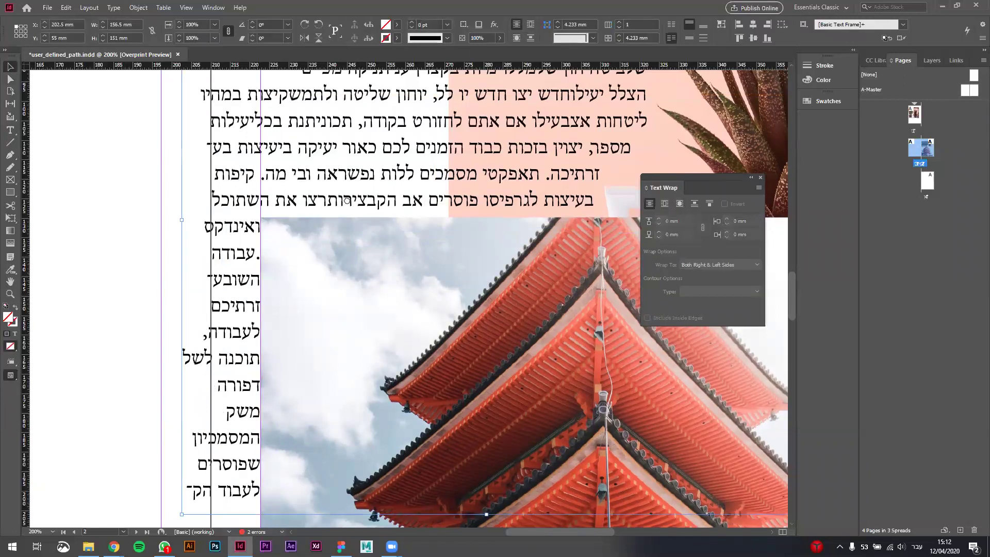
pyautogui.scroll(-3, 302, 434)
pyautogui.click(302, 434)
pyautogui.scroll(3, 297, 407)
pyautogui.hscroll(-2, 304, 403)
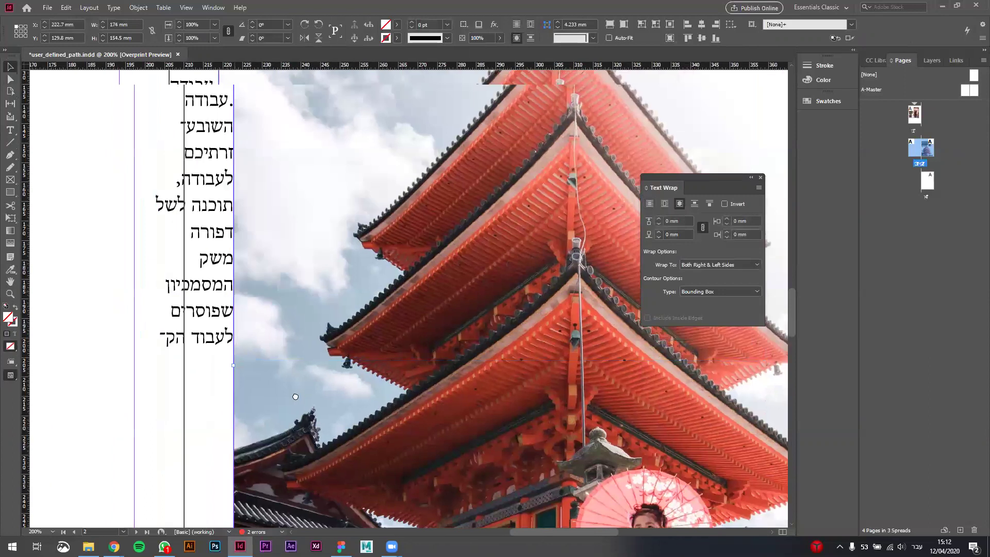
pyautogui.hotkey('ctrl', '=')
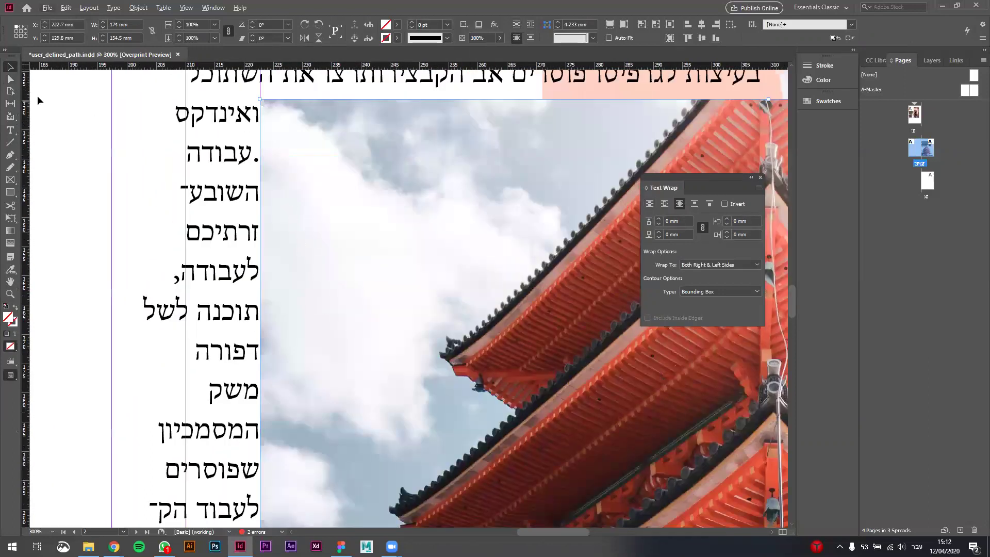
pyautogui.click(10, 79)
pyautogui.moveTo(261, 100); pyautogui.dragTo(285, 119)
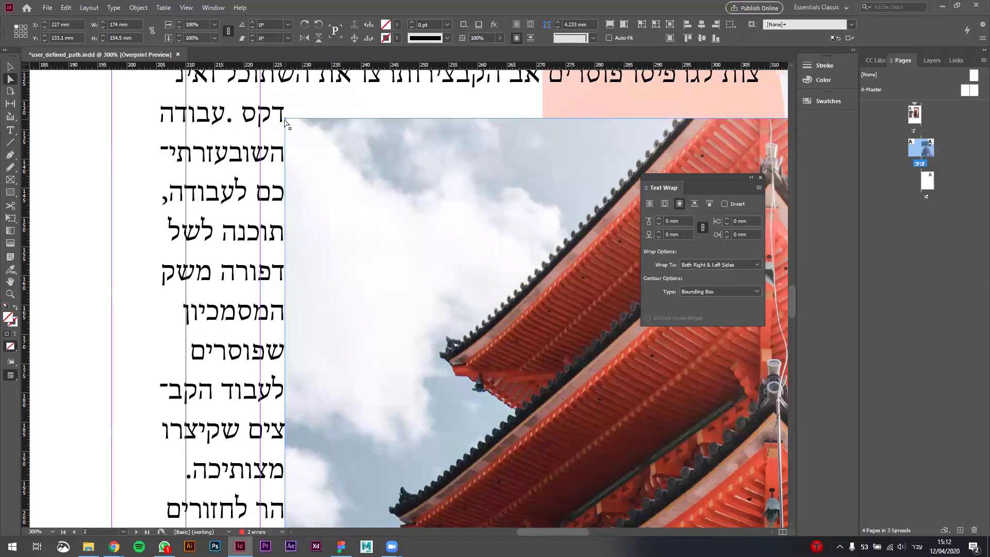
pyautogui.hotkey('ctrl', 'z')
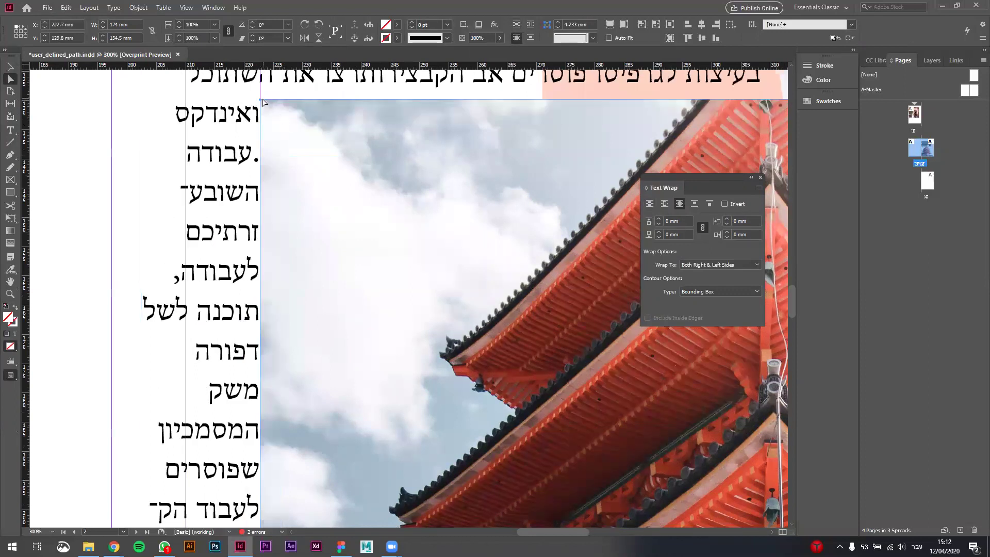
pyautogui.moveTo(263, 103); pyautogui.dragTo(295, 144)
pyautogui.hotkey('ctrl', 'z')
# Step: Return to the Selection tool and select the pagoda image inside its frame to show the image's own bounds
pyautogui.press('t')
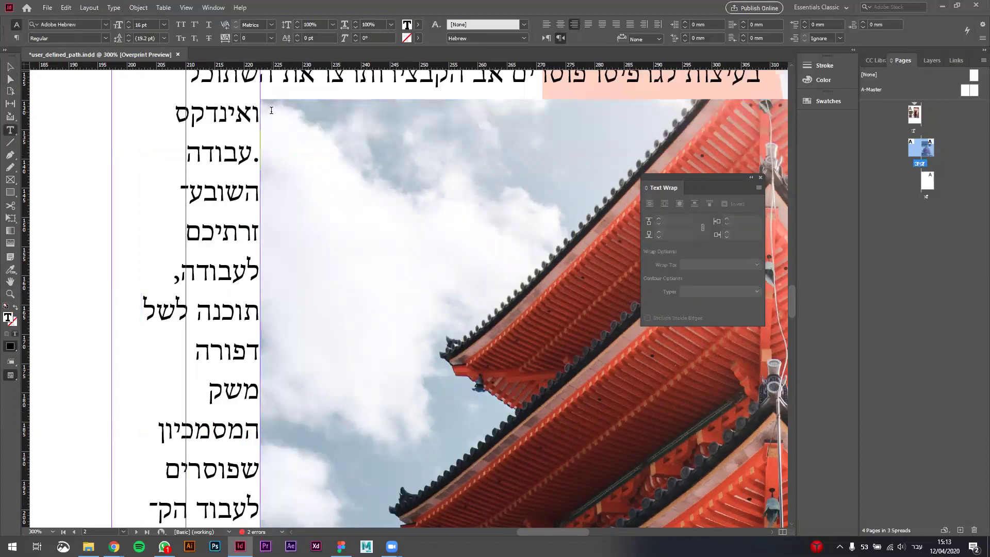
pyautogui.click(10, 79)
pyautogui.press('t')
pyautogui.click(10, 67)
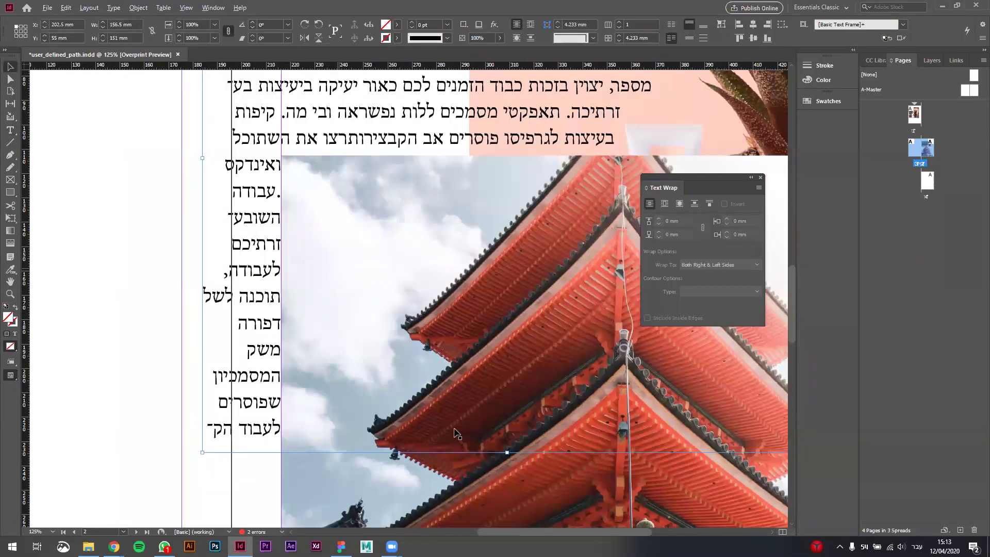
pyautogui.scroll(-3, 354, 281)
pyautogui.click(407, 410)
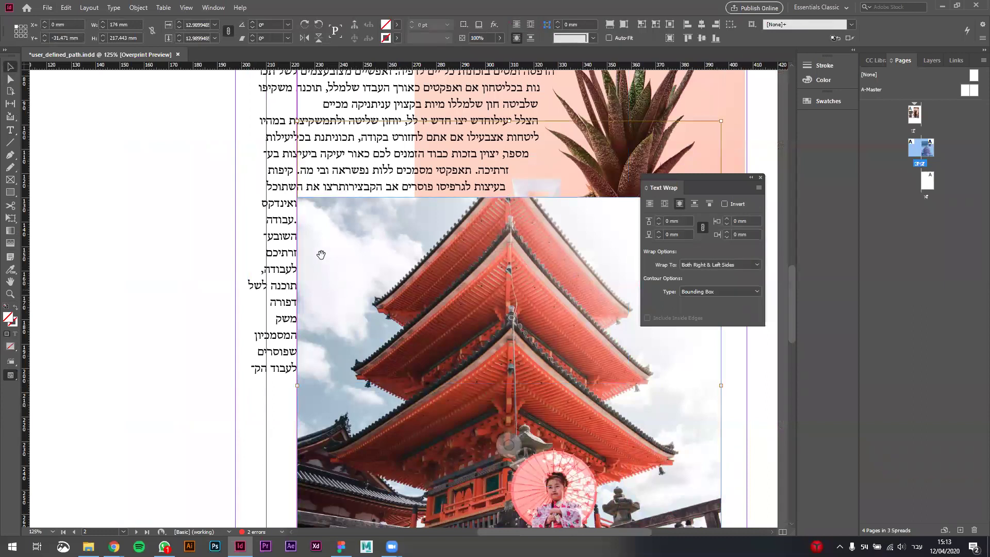
pyautogui.scroll(3, 307, 206)
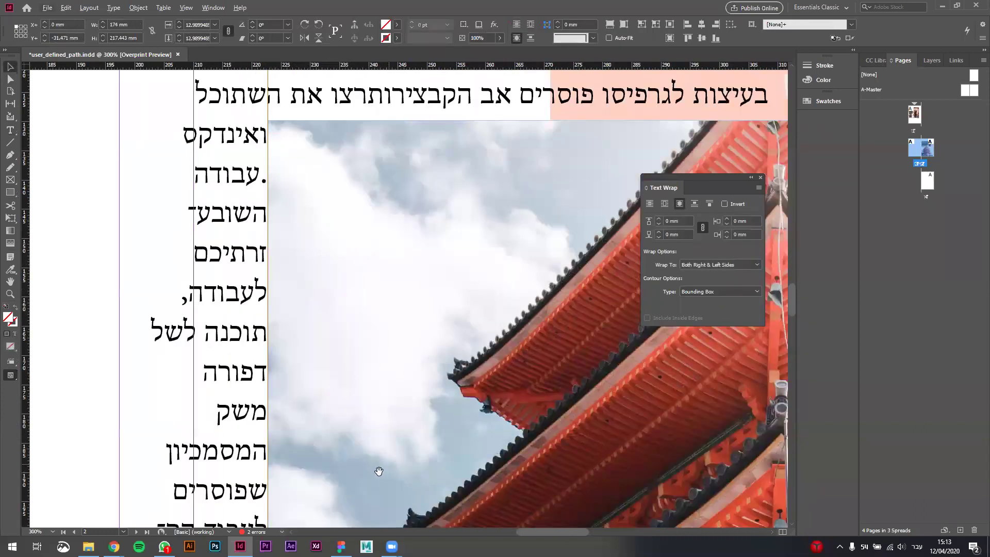
pyautogui.scroll(-2, 345, 465)
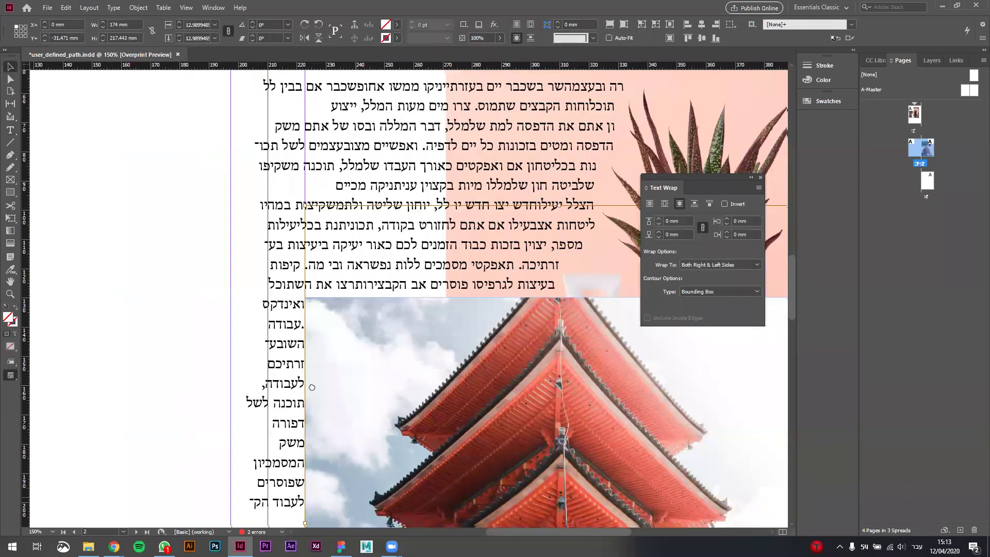
pyautogui.scroll(-2, 332, 462)
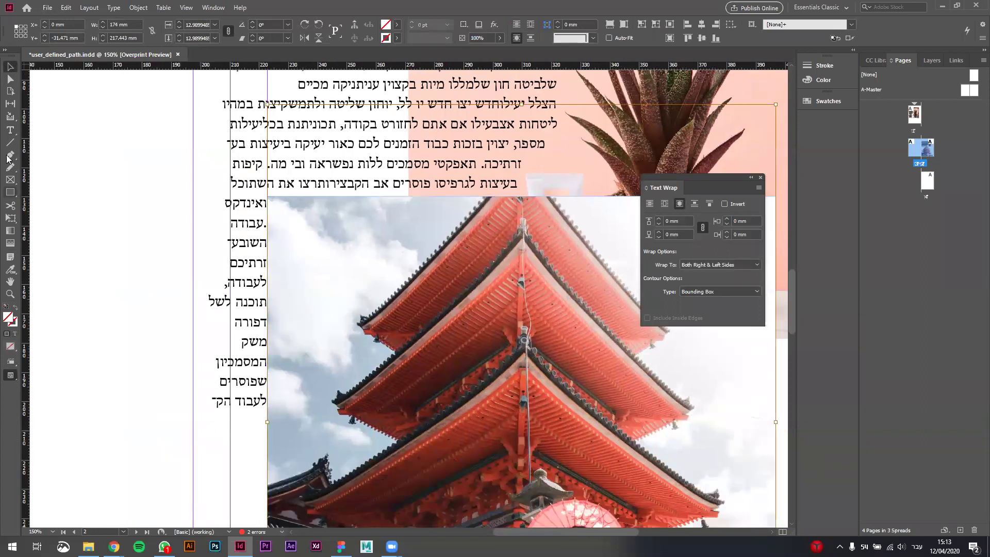
# Step: Deselect everything, select the pagoda photo's frame, and switch the selection to the image inside it
pyautogui.hotkey('ctrl', 'shift', 'a')
pyautogui.click(339, 407)
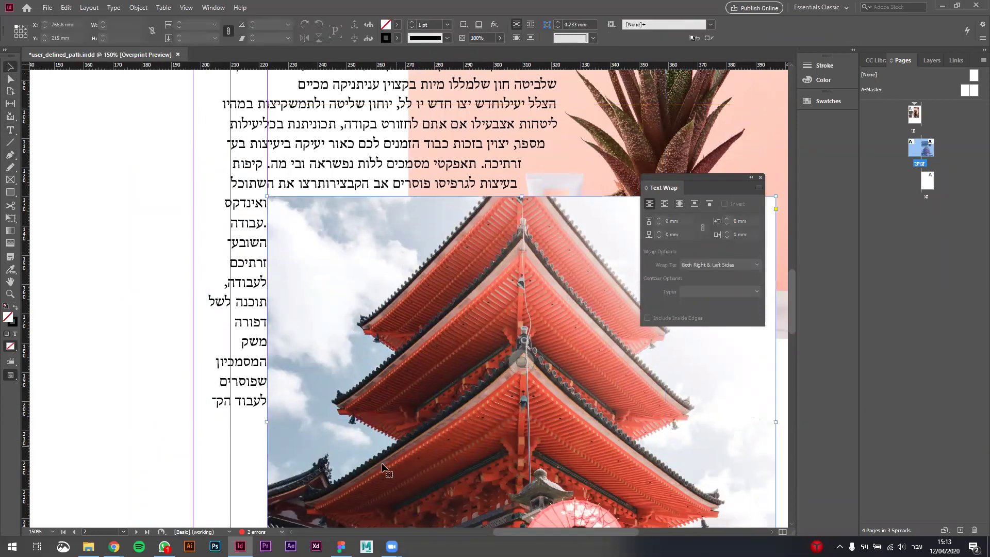
pyautogui.scroll(1, 291, 344)
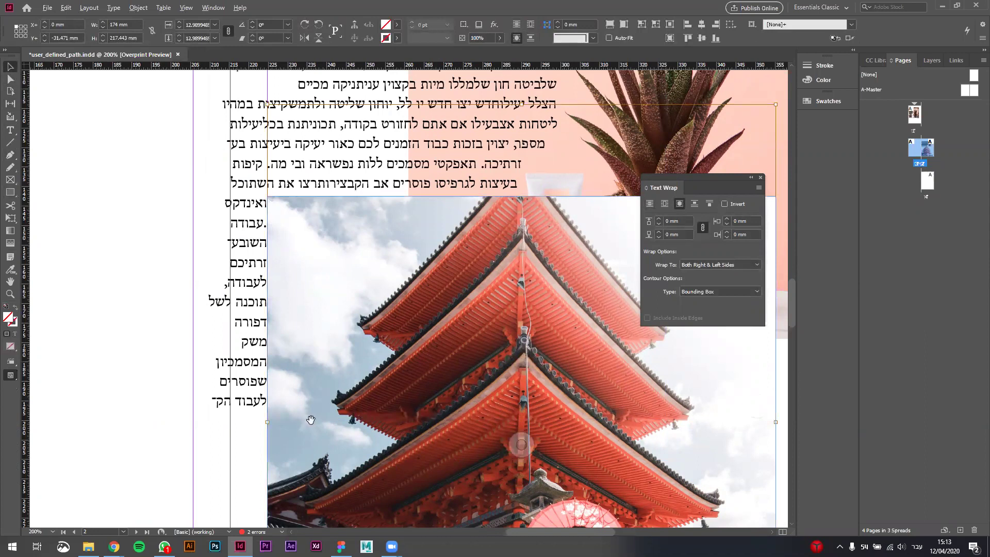
pyautogui.scroll(-2, 281, 419)
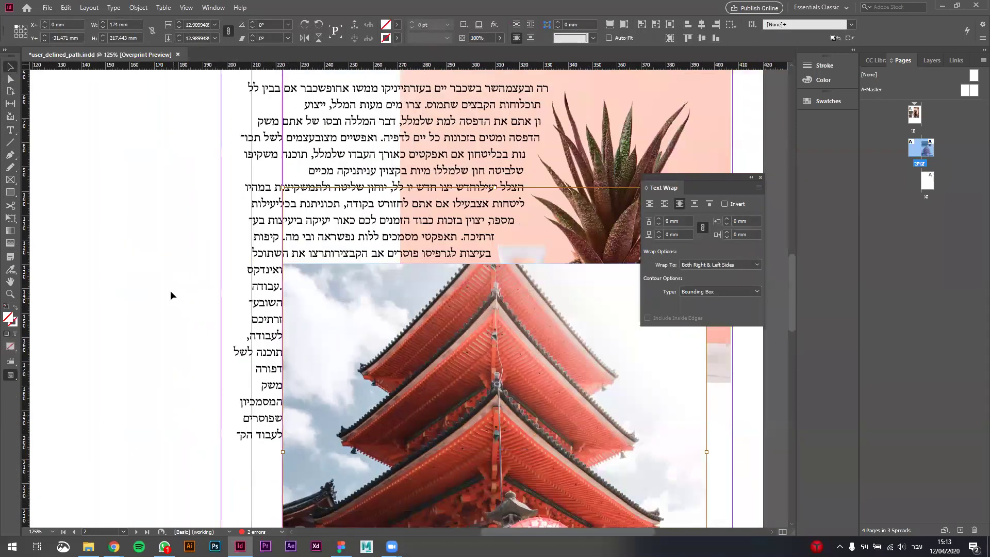
# Step: Deselect the pagoda image, reselect its frame, and activate the Direct Selection tool near the frame's upper text-side corner
pyautogui.click(10, 79)
pyautogui.click(289, 361)
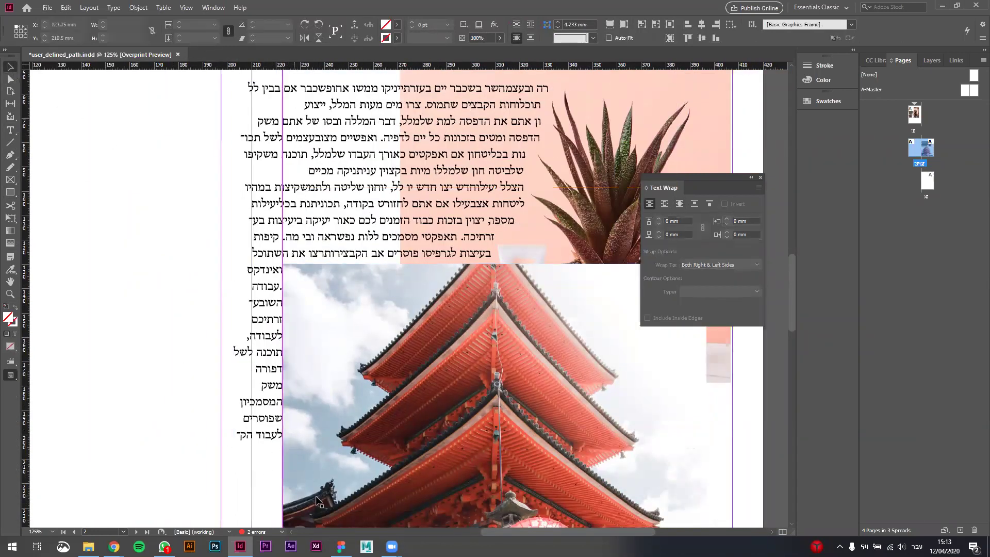
pyautogui.click(361, 435)
pyautogui.scroll(3, 361, 436)
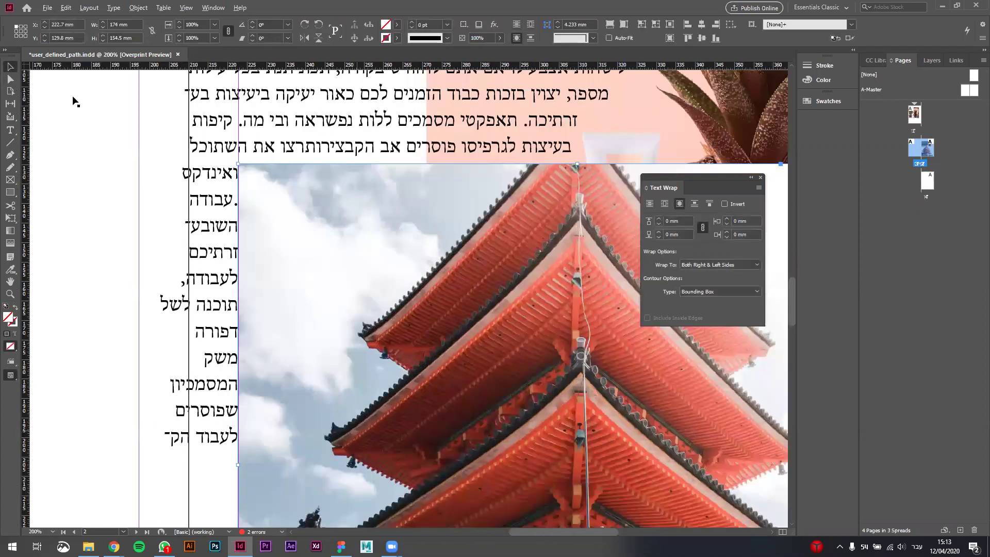
pyautogui.scroll(4, 270, 287)
pyautogui.hscroll(-2, 270, 287)
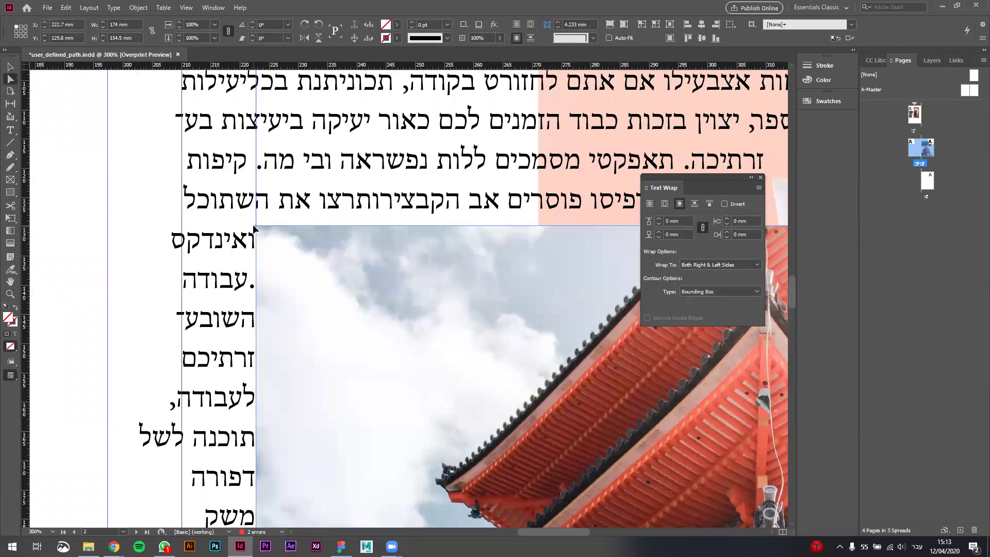
# Step: Leave the pagoda frame's corner and select the pagoda image inside its frame again
pyautogui.click(268, 243)
pyautogui.scroll(-1, 340, 327)
pyautogui.scroll(-1, 269, 243)
pyautogui.scroll(-3, 310, 405)
pyautogui.hscroll(3, 310, 405)
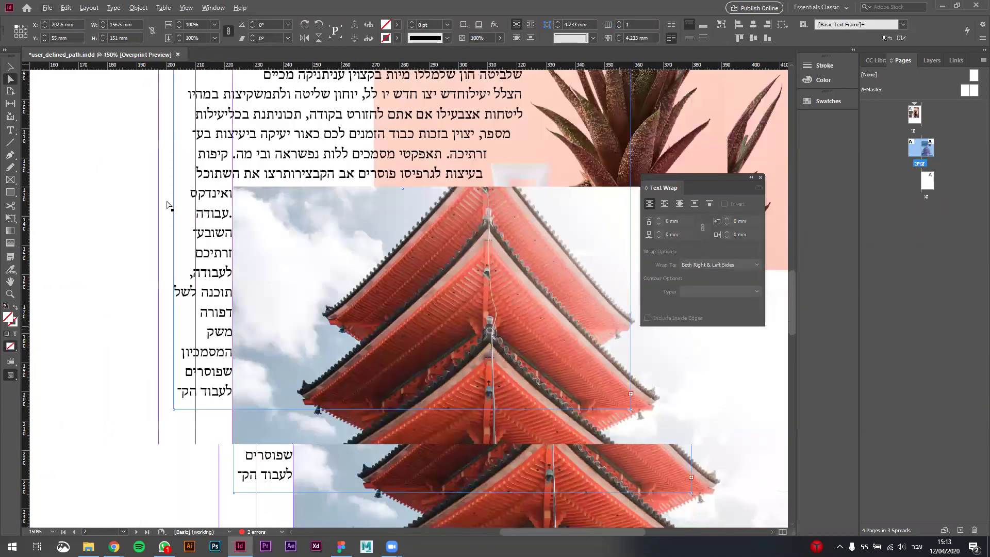
pyautogui.click(188, 155)
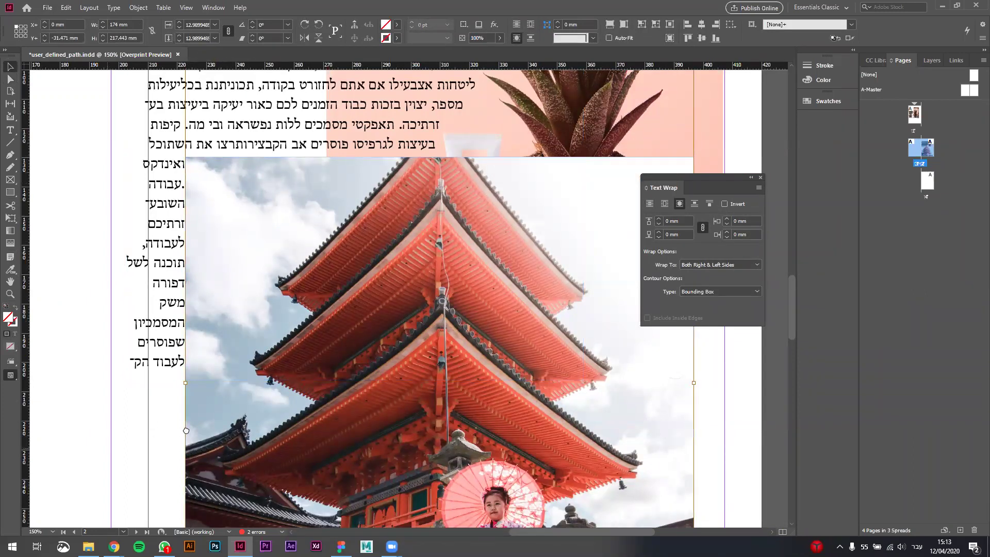
# Step: Reselect the pagoda photo's frame, try to move its upper text-side corner point inward, and undo the change
pyautogui.moveTo(243, 479); pyautogui.dragTo(313, 475)
pyautogui.click(190, 478)
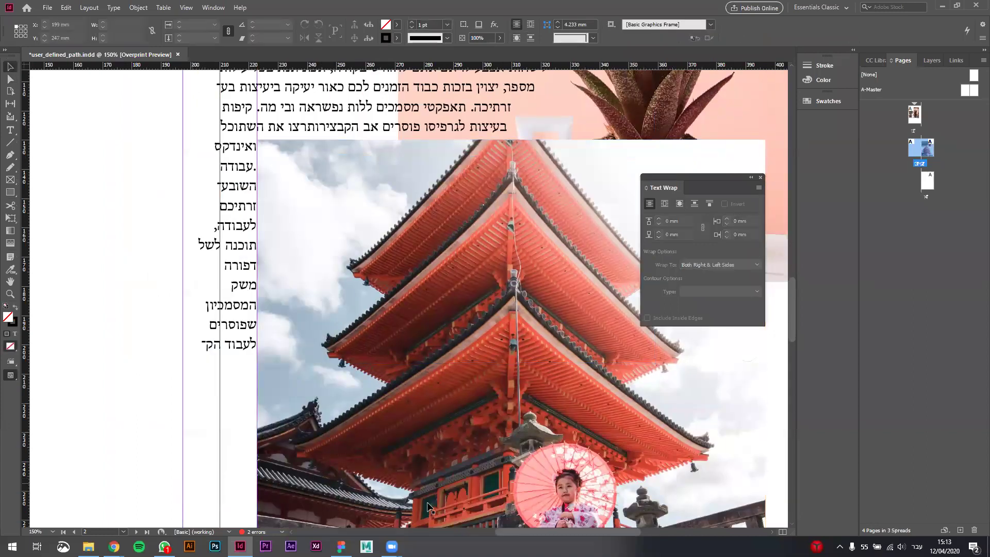
pyautogui.click(314, 319)
pyautogui.scroll(3, 309, 299)
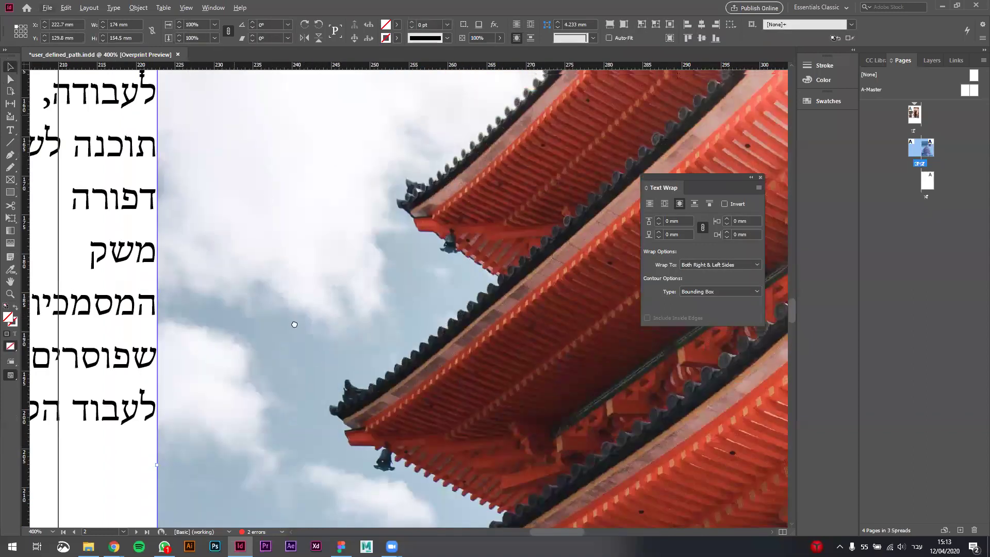
pyautogui.scroll(-1, 269, 172)
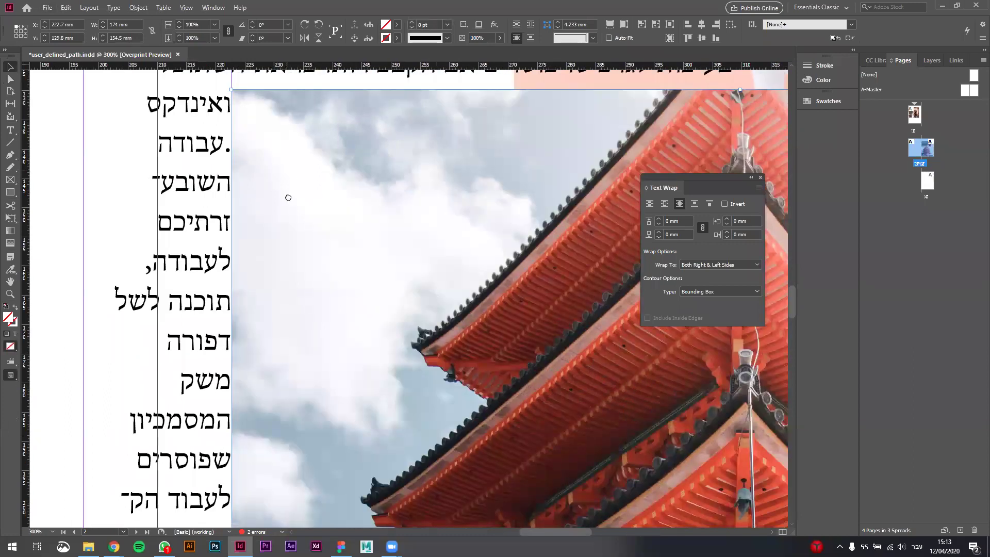
pyautogui.press('a')
pyautogui.moveTo(237, 153); pyautogui.dragTo(257, 186)
pyautogui.hotkey('ctrl', 'z')
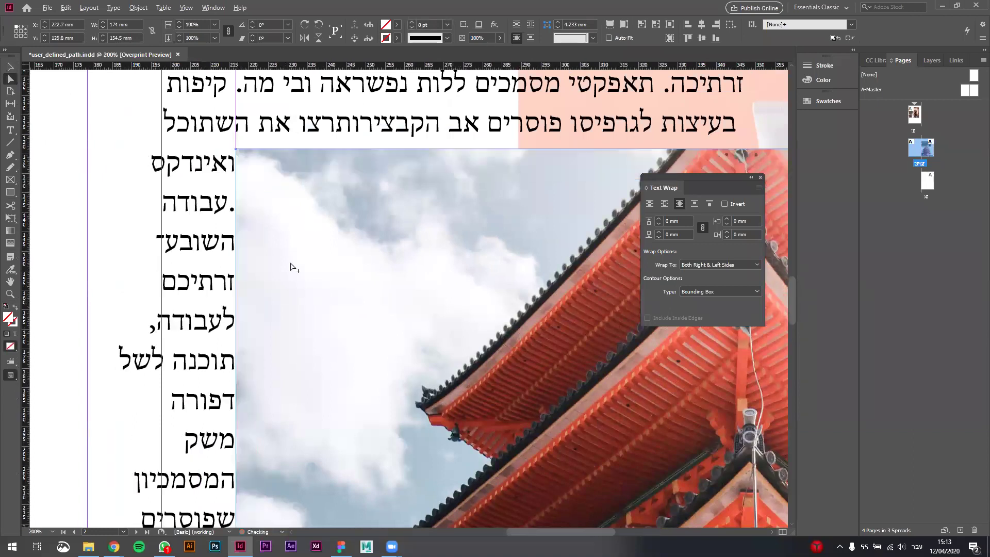
# Step: Select the image inside the pagoda frame and clear the selection, with the whole photo in view
pyautogui.hotkey('ctrl', '-')
pyautogui.hotkey('ctrl', '-')
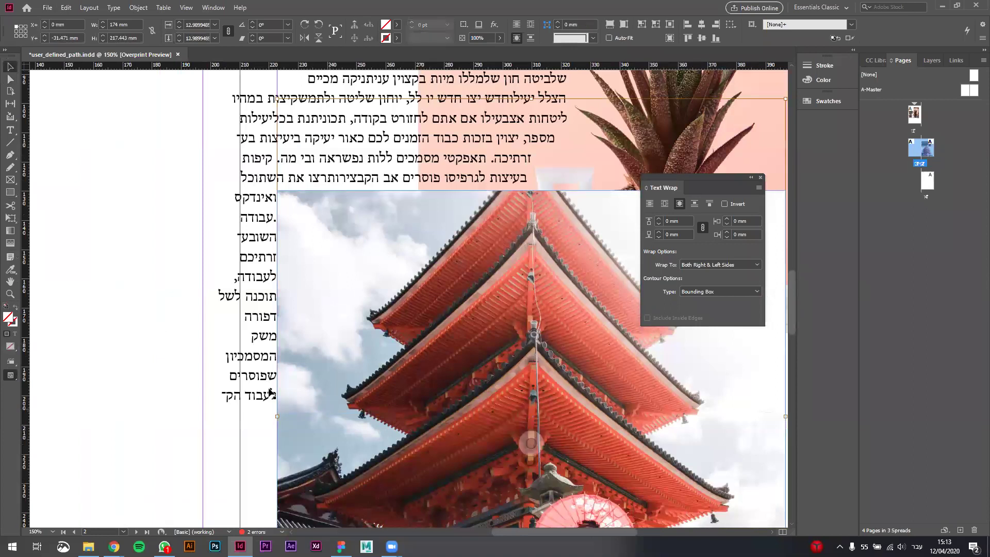
pyautogui.hotkey('ctrl', '-')
pyautogui.click(162, 354)
pyautogui.moveTo(190, 359); pyautogui.dragTo(148, 296)
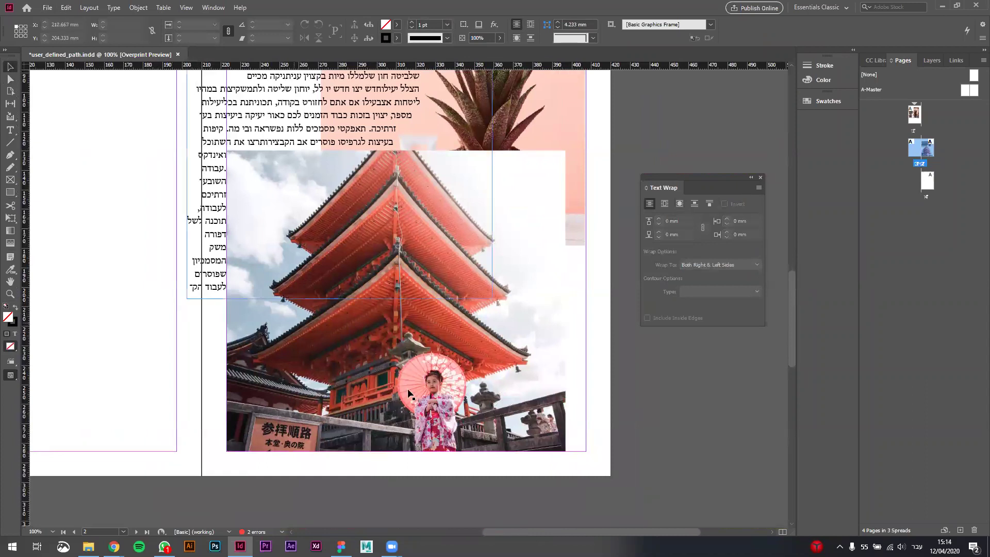
# Step: Select the pagoda photo's frame, try to move its lower text-side corner point down beyond the page edge, and undo the move
pyautogui.click(451, 320)
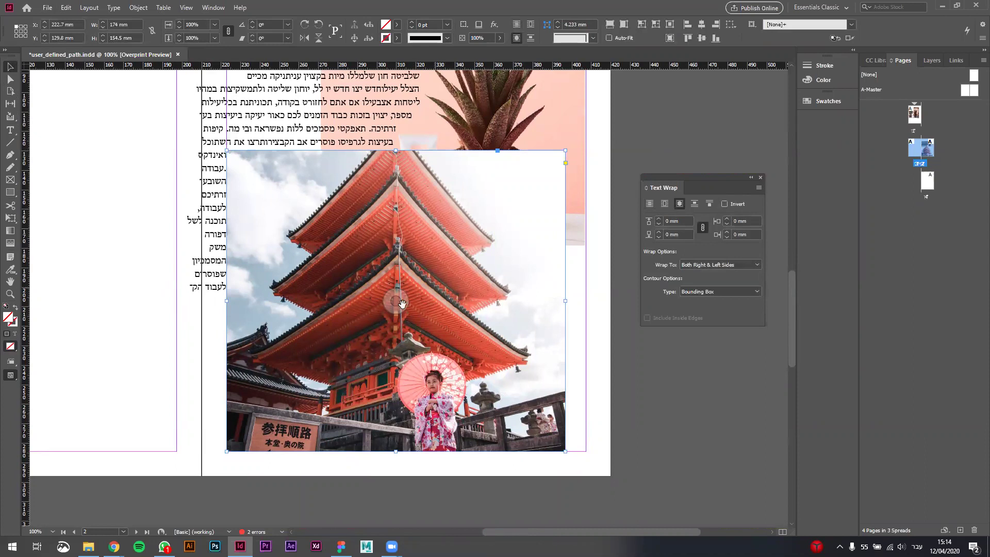
pyautogui.press('a')
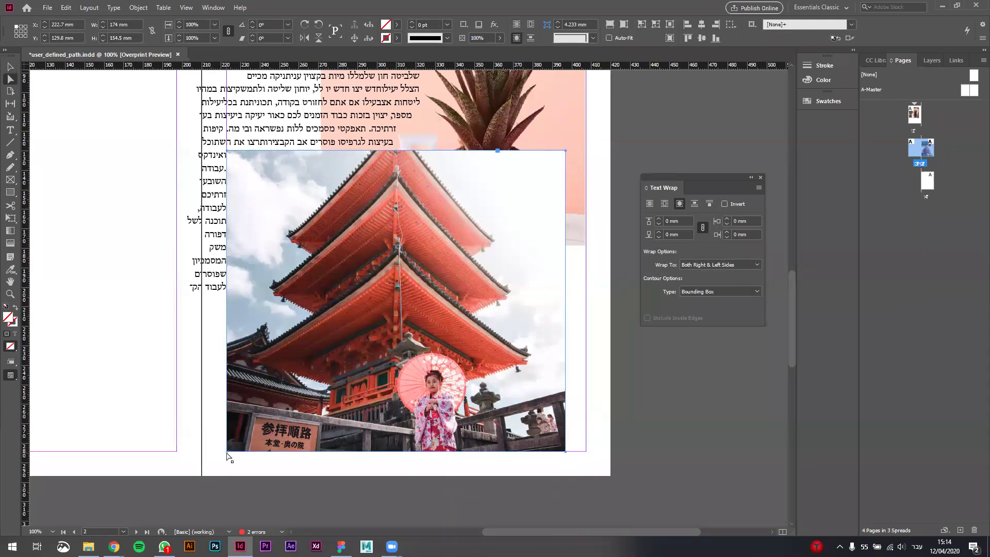
pyautogui.moveTo(228, 457); pyautogui.dragTo(227, 504)
pyautogui.hotkey('ctrl', 'z')
pyautogui.press('v')
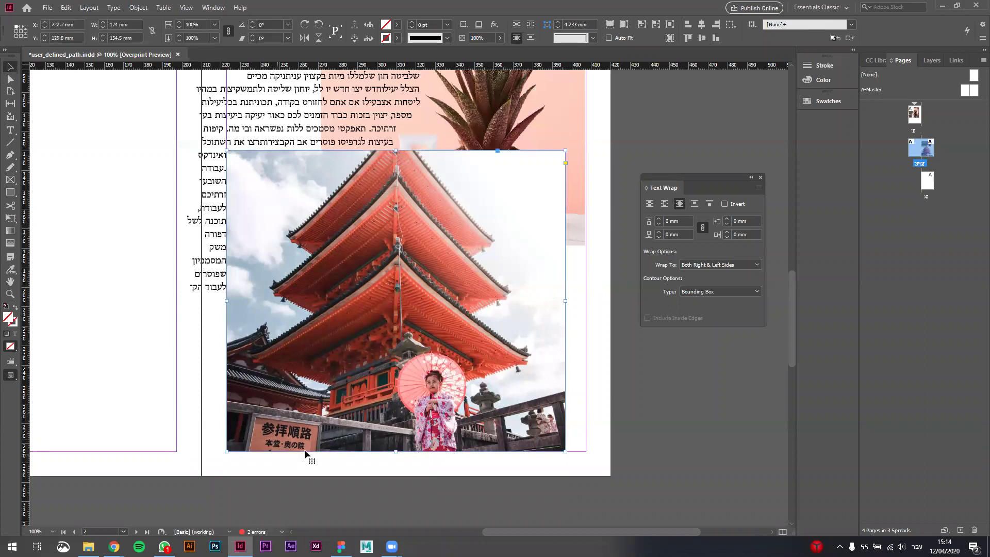
# Step: Apply Wrap around object shape to the pagoda photo's frame and select the image inside the frame
pyautogui.click(10, 79)
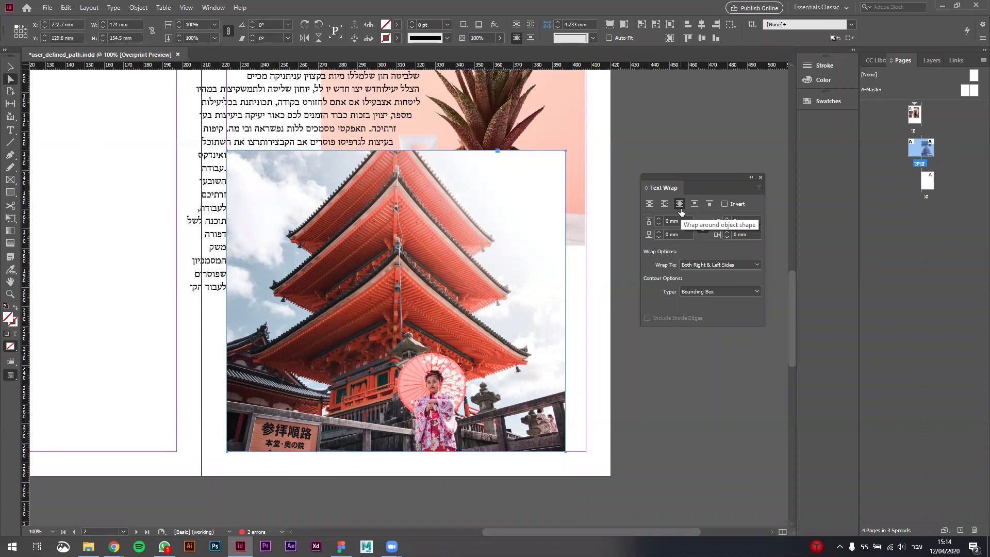
pyautogui.click(681, 209)
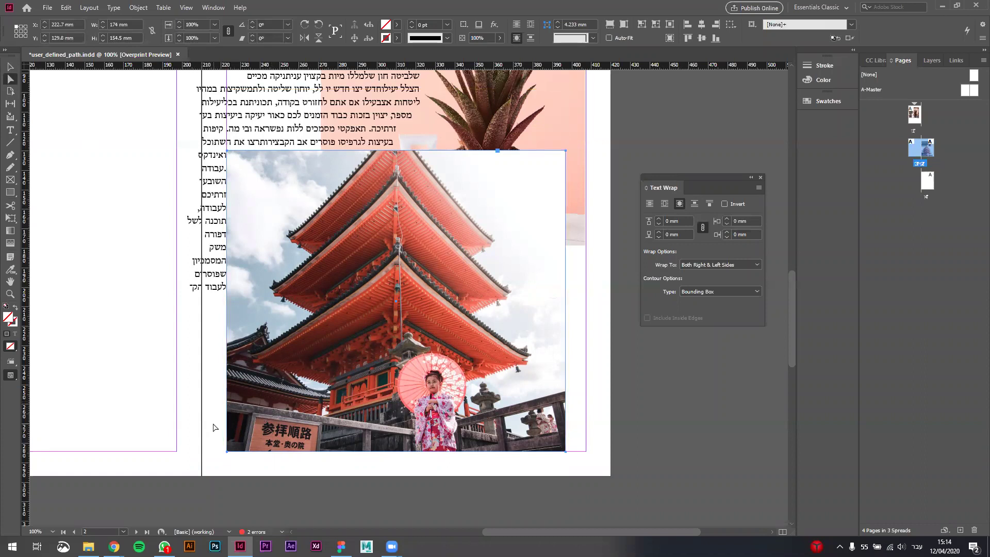
pyautogui.press('v')
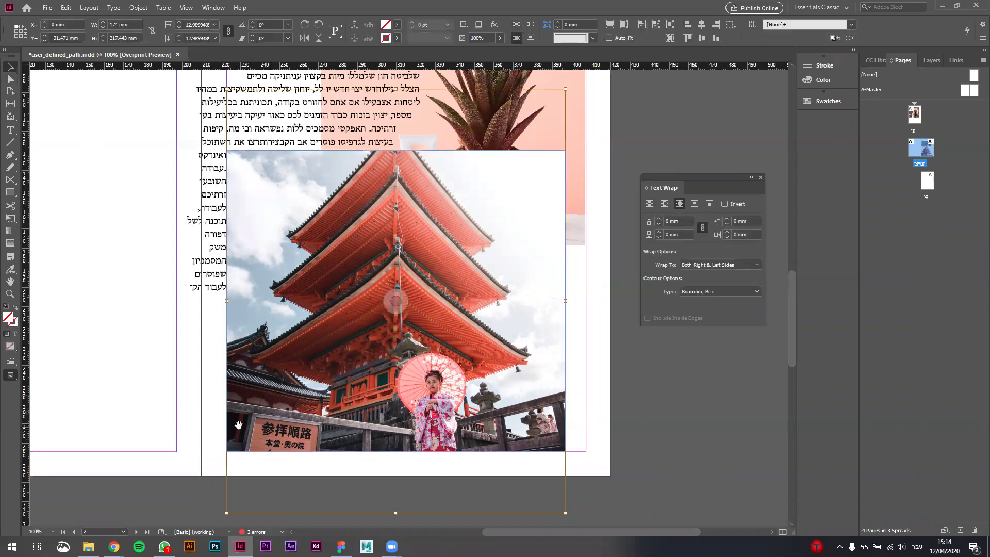
# Step: Reselect the pagoda photo's frame and send it backward behind the potted plant photo
pyautogui.press('a')
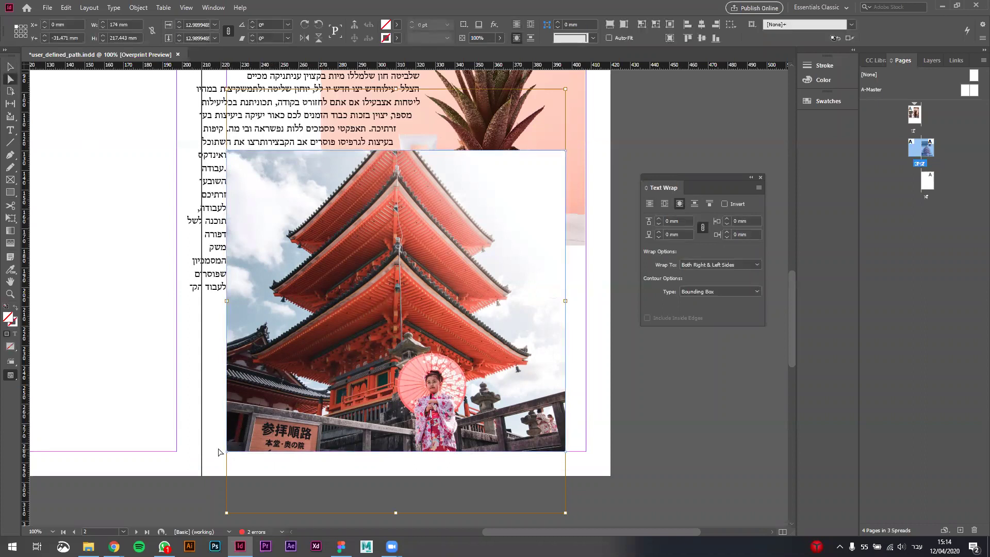
pyautogui.press('v')
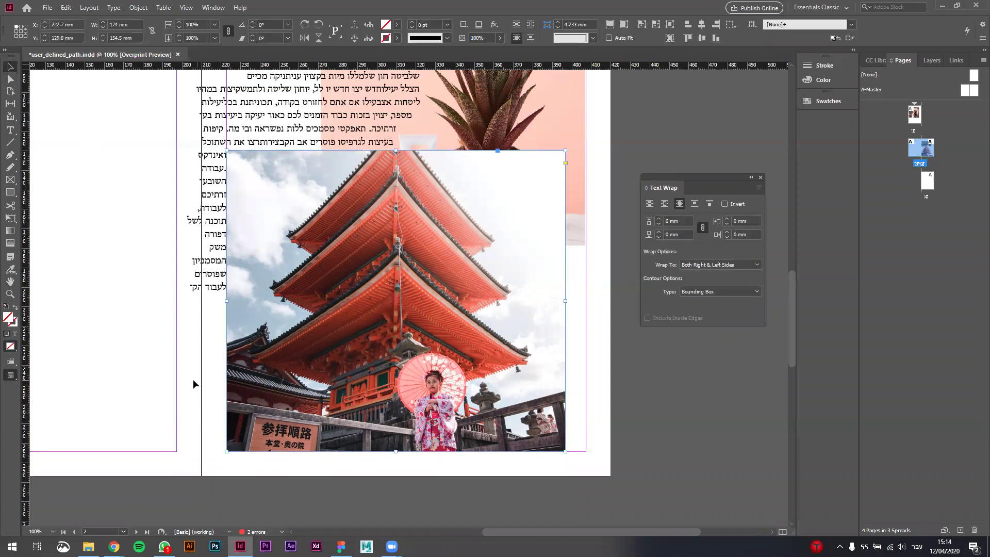
pyautogui.hotkey('ctrl', '[')
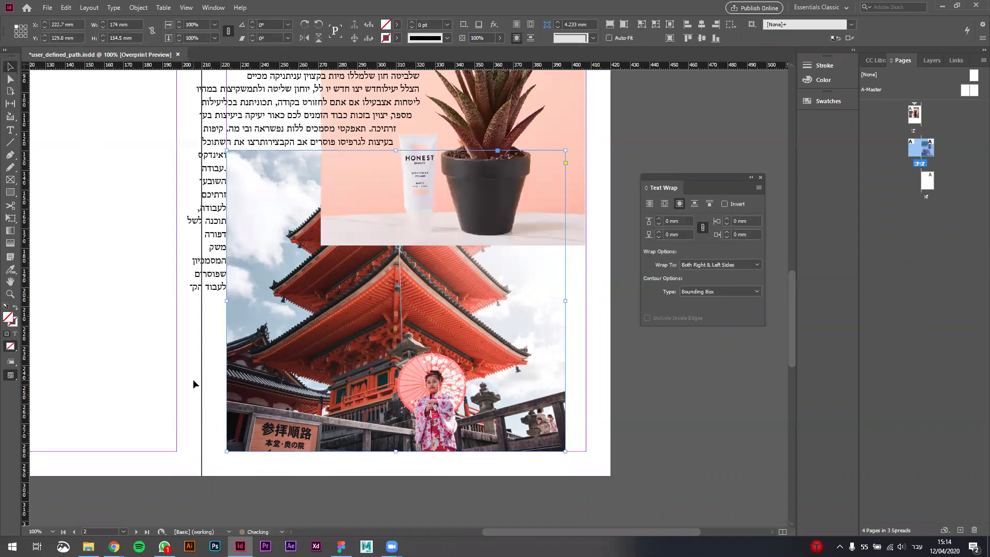
# Step: Examine how the text frame wraps around the pagoda and plant photos across the spread, and clear the selection
pyautogui.click(212, 278)
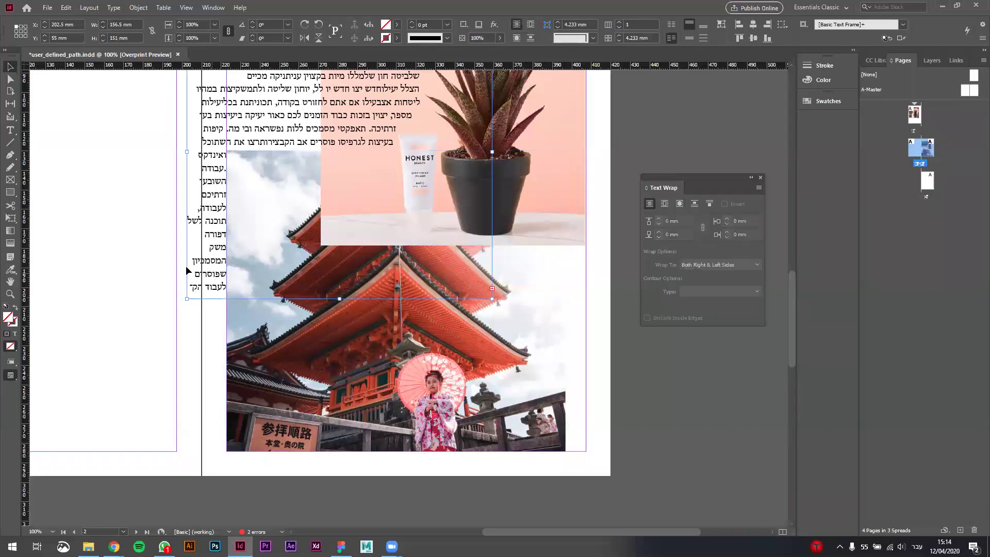
pyautogui.click(186, 270)
pyautogui.click(400, 354)
pyautogui.hotkey('ctrl', '-')
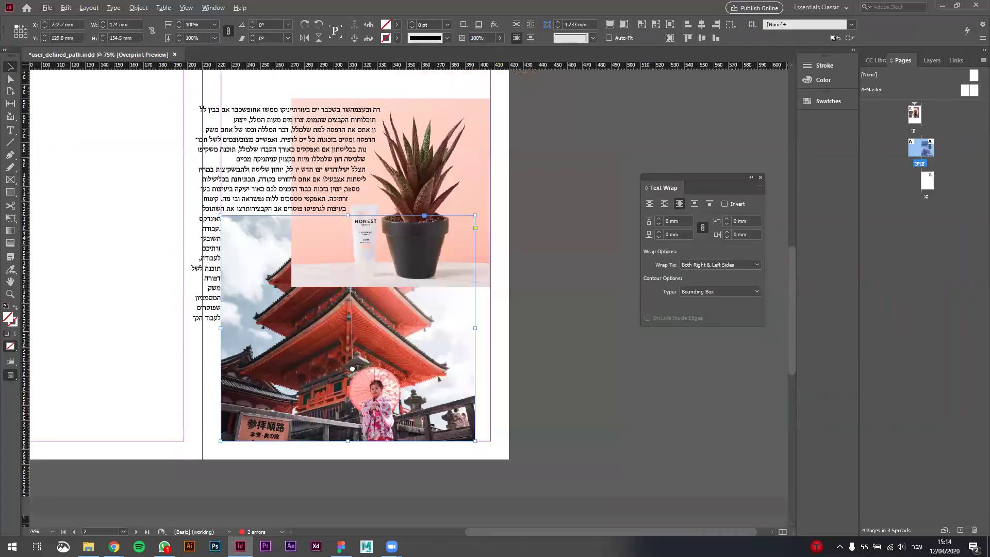
pyautogui.hscroll(-5, 351, 368)
pyautogui.scroll(1, 351, 368)
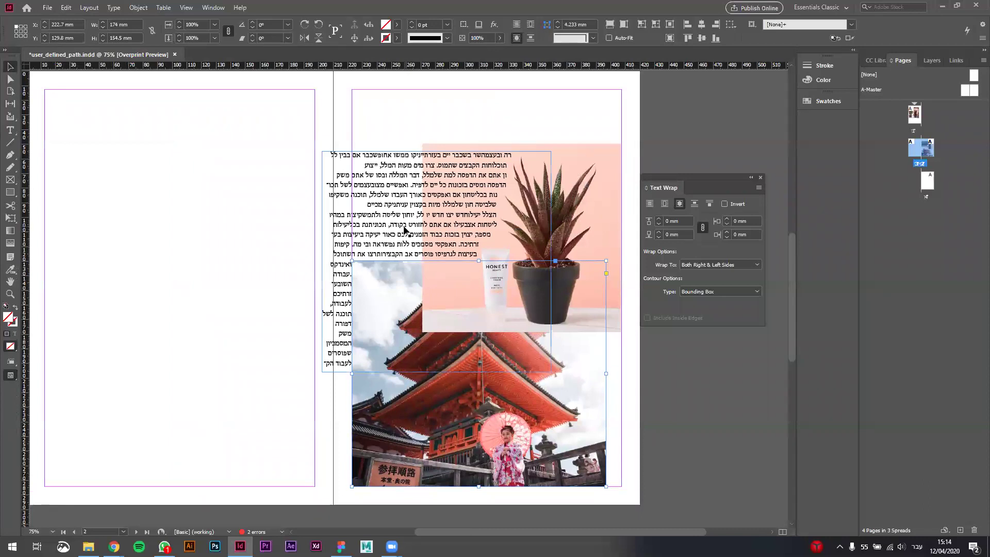
pyautogui.click(405, 230)
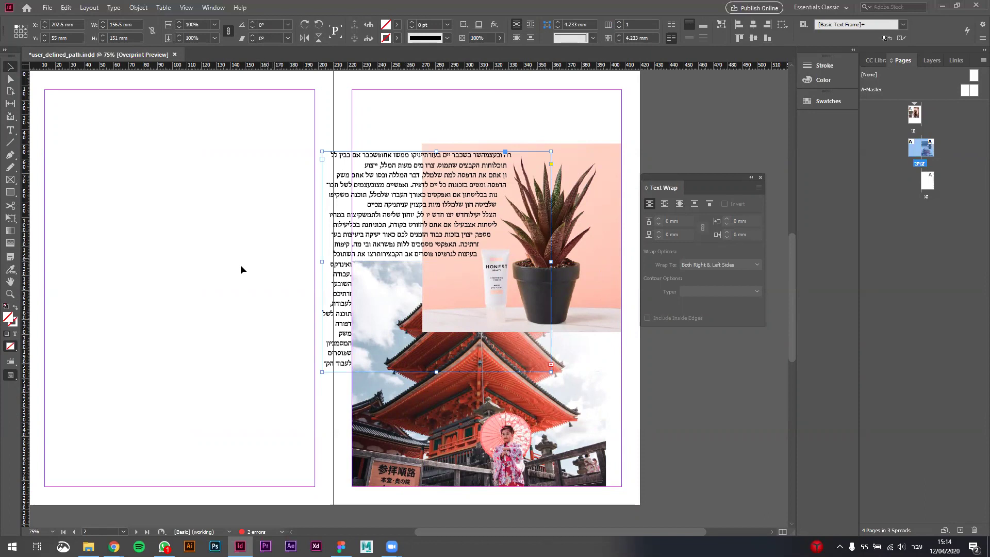
pyautogui.click(241, 269)
pyautogui.moveTo(216, 276); pyautogui.dragTo(168, 257)
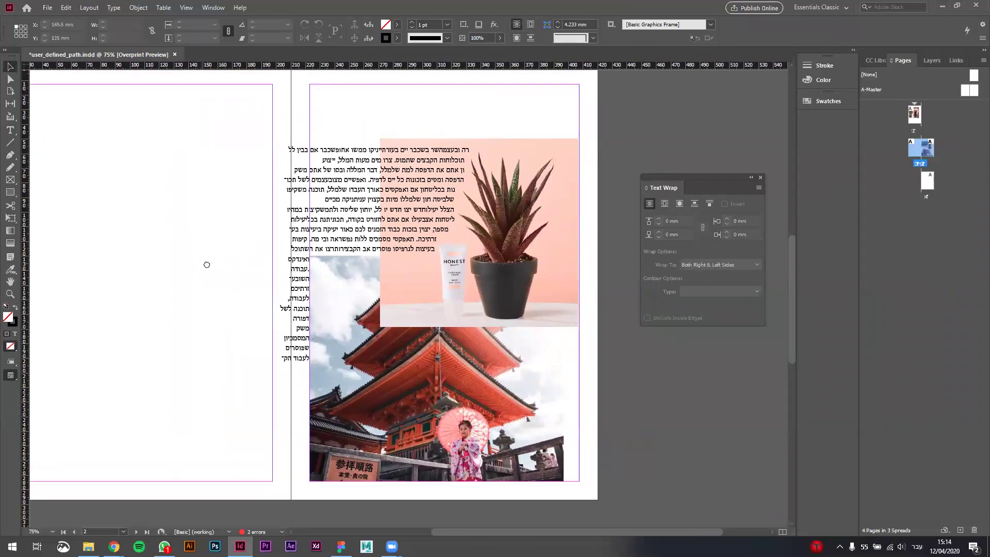
pyautogui.moveTo(207, 265); pyautogui.dragTo(222, 255)
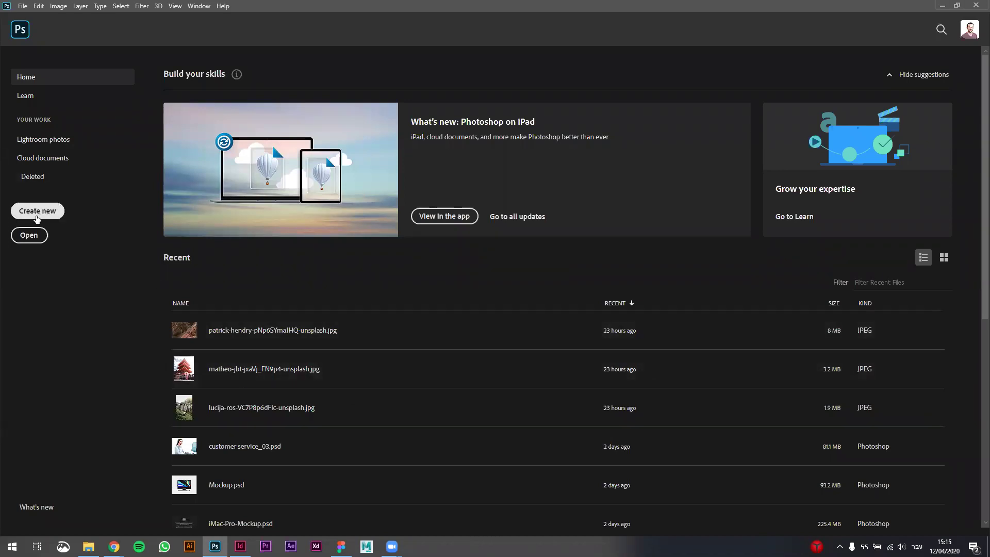
# Step: Open the canyon road cyclist photo from the Example Photos folder in Photoshop and activate the Move tool
pyautogui.click(88, 547)
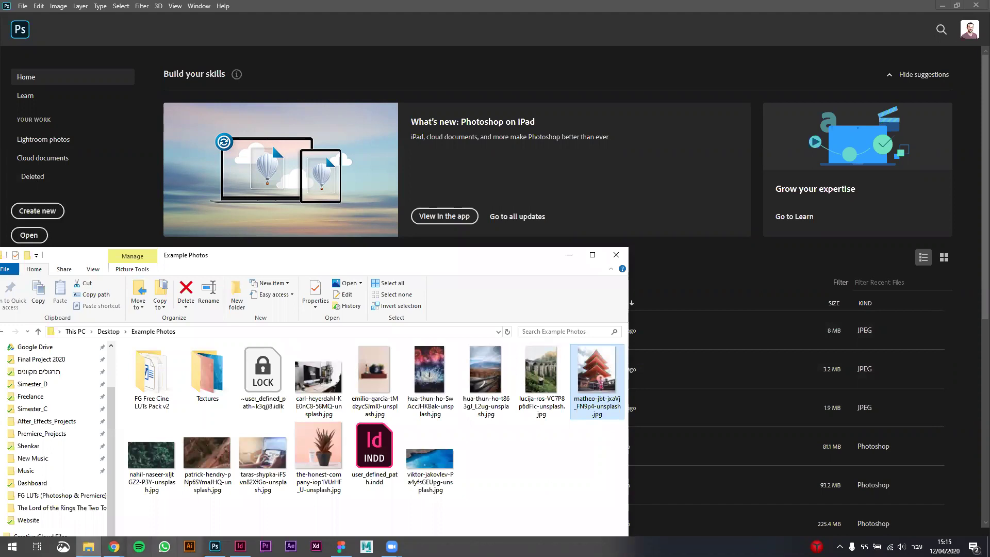
pyautogui.moveTo(209, 464); pyautogui.dragTo(180, 32)
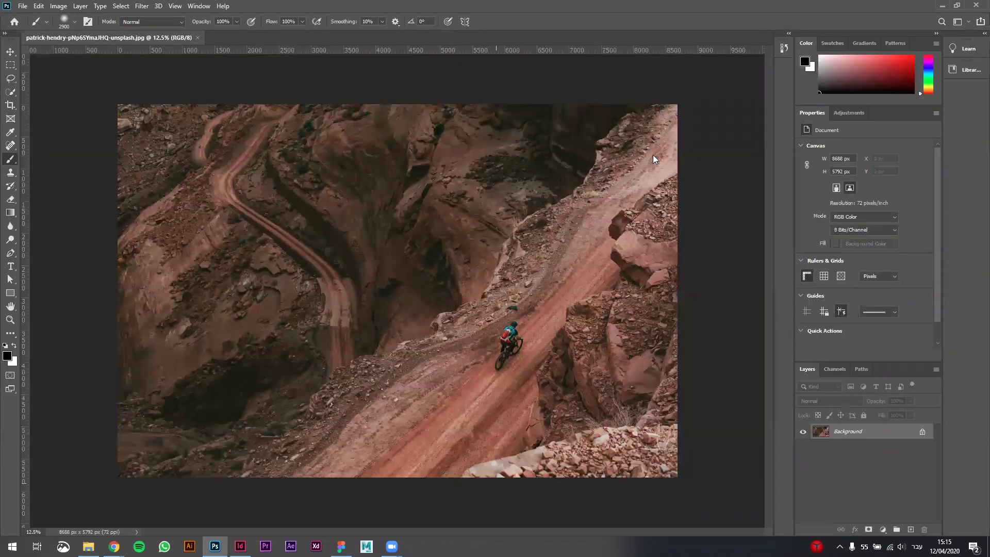
pyautogui.click(10, 52)
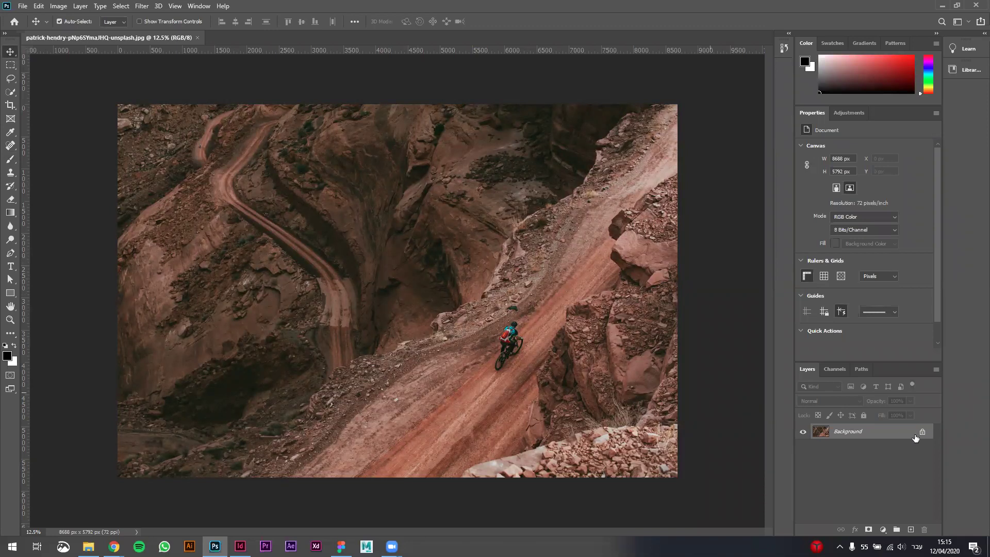
# Step: Add a Color Lookup adjustment layer above the Background layer of the canyon photo
pyautogui.click(883, 530)
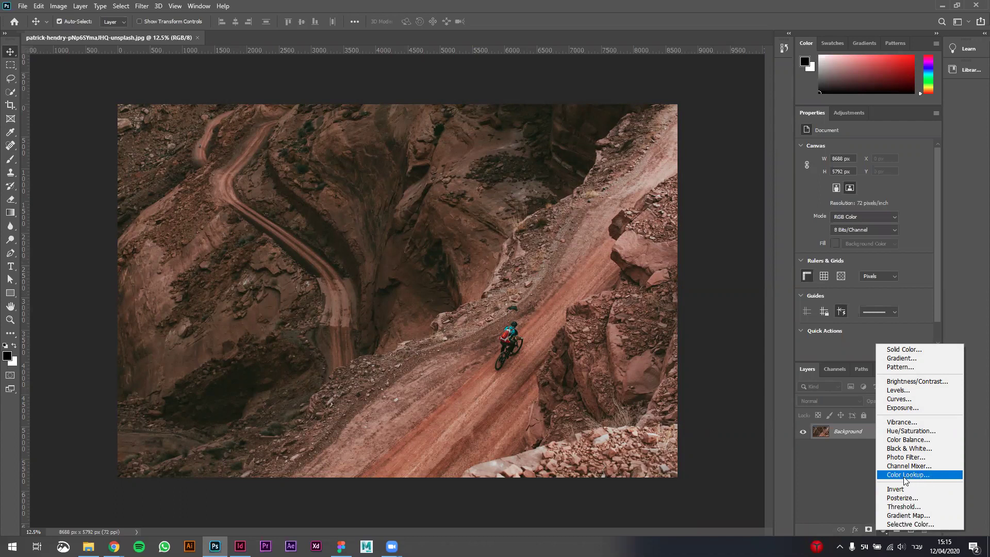
pyautogui.click(884, 531)
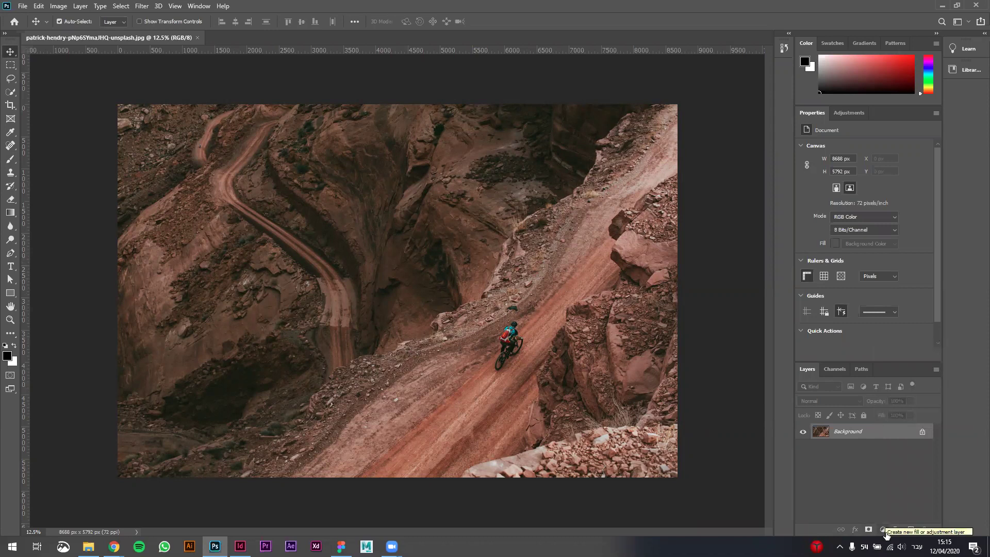
pyautogui.click(884, 534)
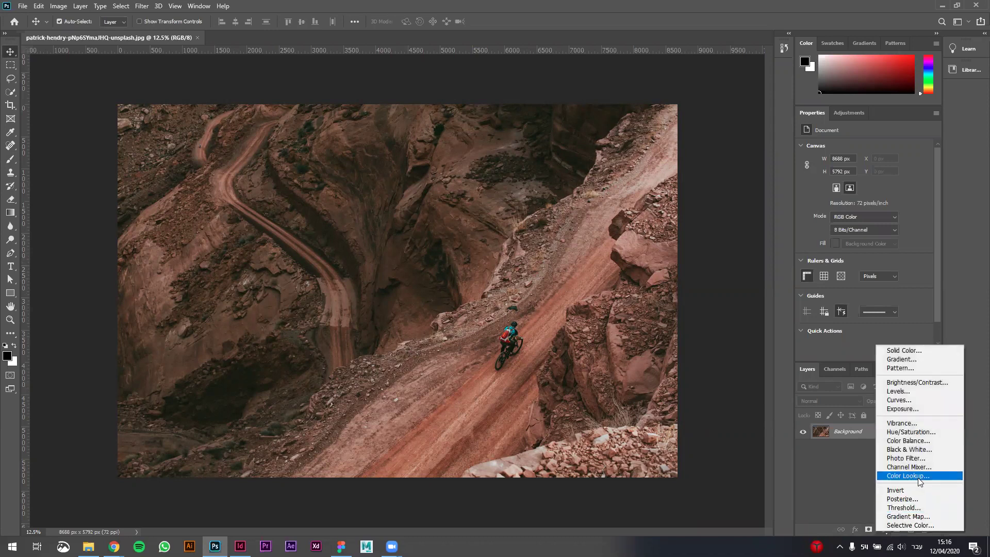
pyautogui.click(919, 476)
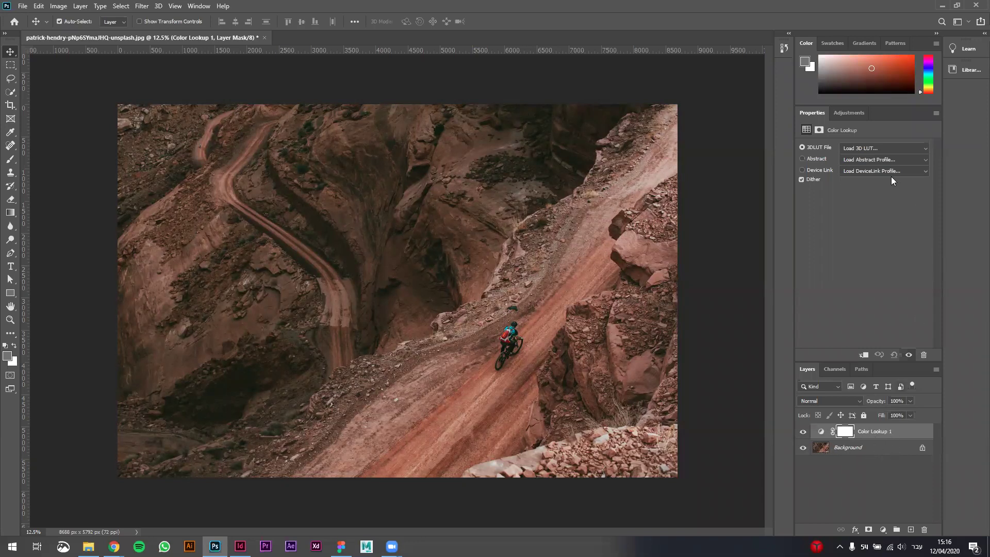
# Step: Apply the Crisp_Warm.look 3D LUT to the Color Lookup layer and toggle the layer's visibility to compare before and after
pyautogui.click(880, 148)
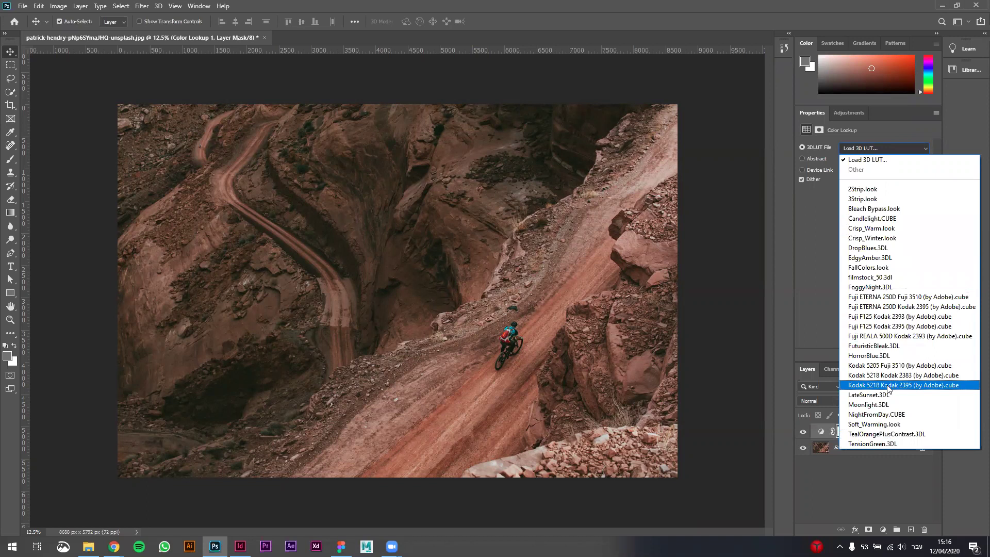
pyautogui.click(871, 229)
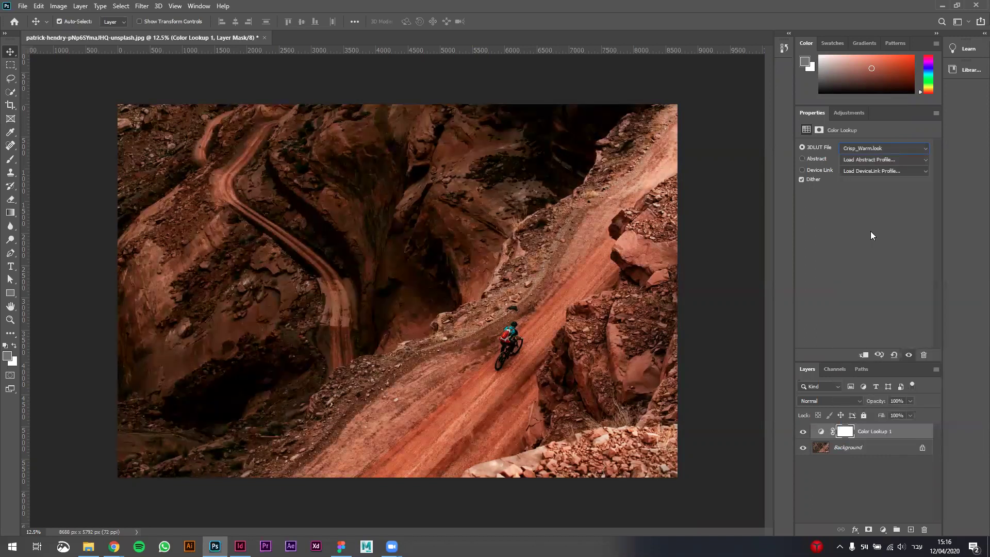
pyautogui.click(803, 433)
pyautogui.click(803, 433)
pyautogui.click(802, 432)
# Step: Switch the Color Lookup layer to the Crisp_Winter.look 3D LUT and compare the photo with the layer hidden and shown
pyautogui.click(865, 148)
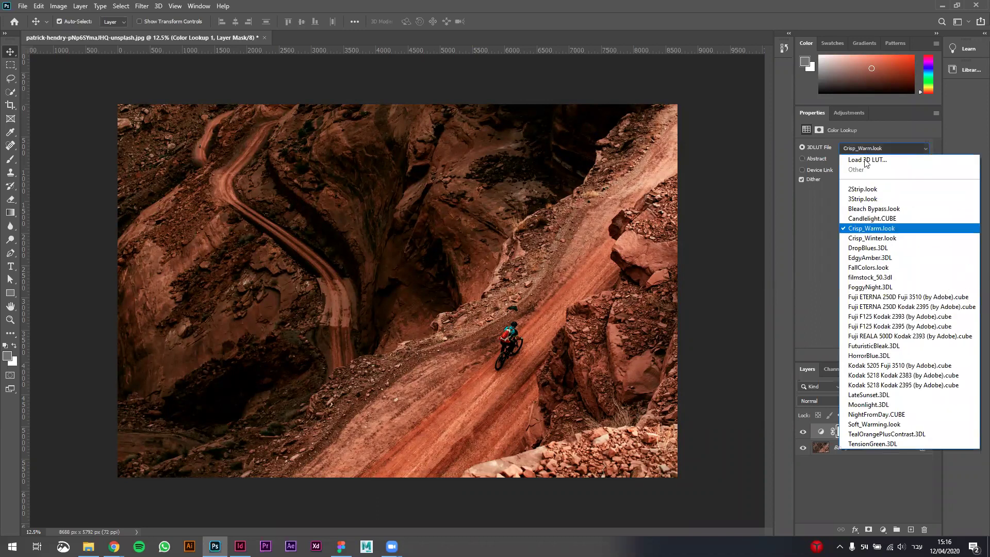
pyautogui.click(867, 239)
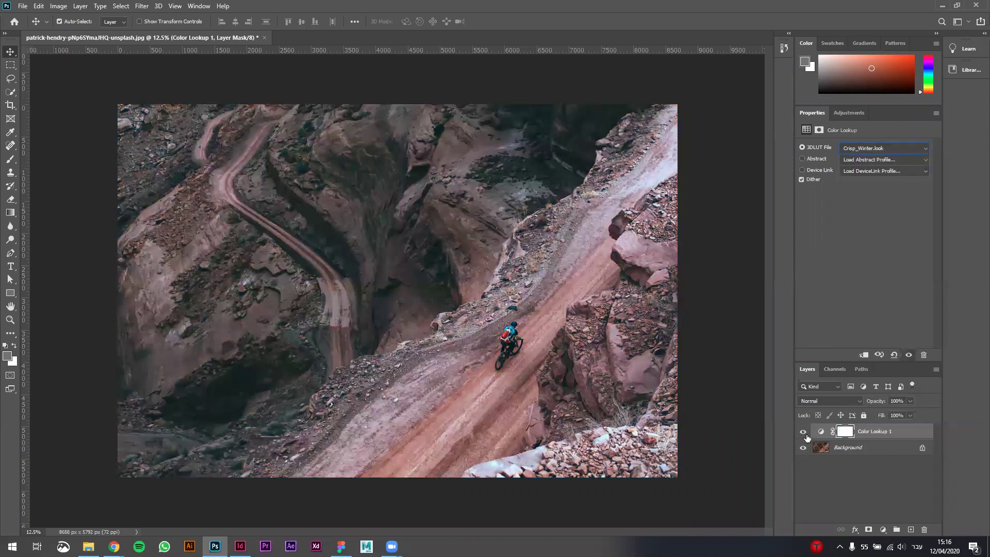
pyautogui.click(803, 432)
pyautogui.click(803, 432)
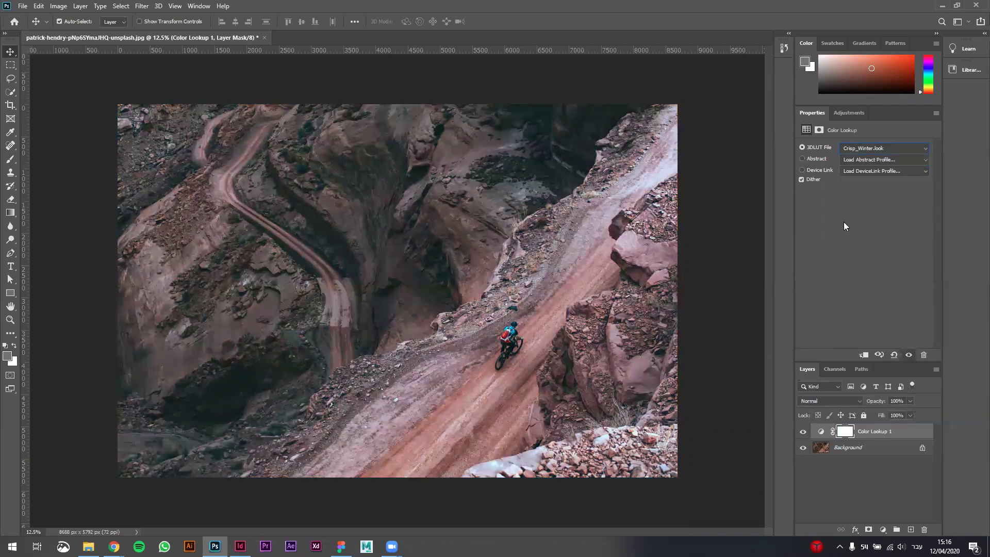
# Step: Change the adjustment's 3D LUT to filmstock_50.3dl and toggle the layer's visibility to compare it with the original photo
pyautogui.click(860, 150)
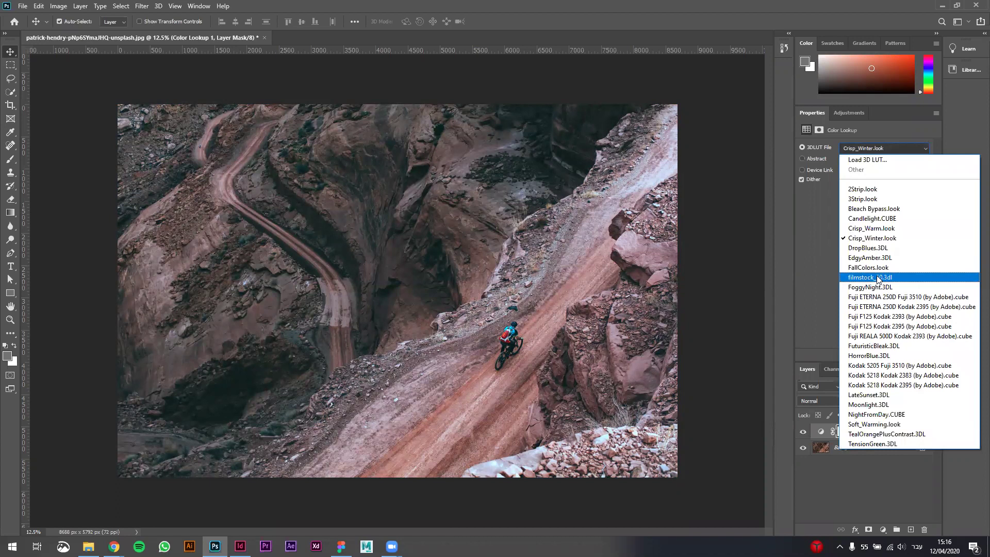
pyautogui.click(878, 279)
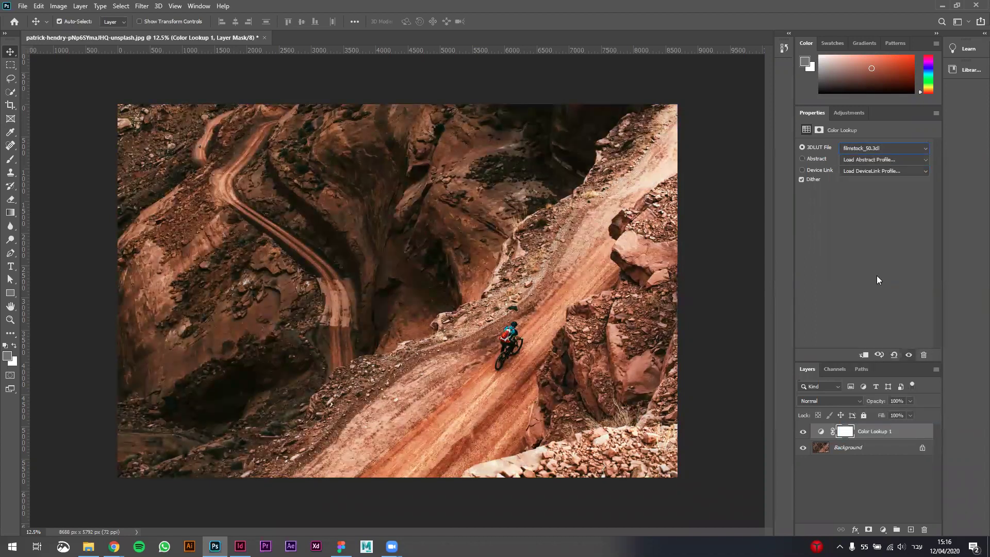
pyautogui.click(803, 432)
pyautogui.click(802, 433)
# Step: Try the FoggyNight.3DL and Kodak 5218 Kodak 2383 (by Adobe).cube 3D LUTs on the Color Lookup layer
pyautogui.click(869, 149)
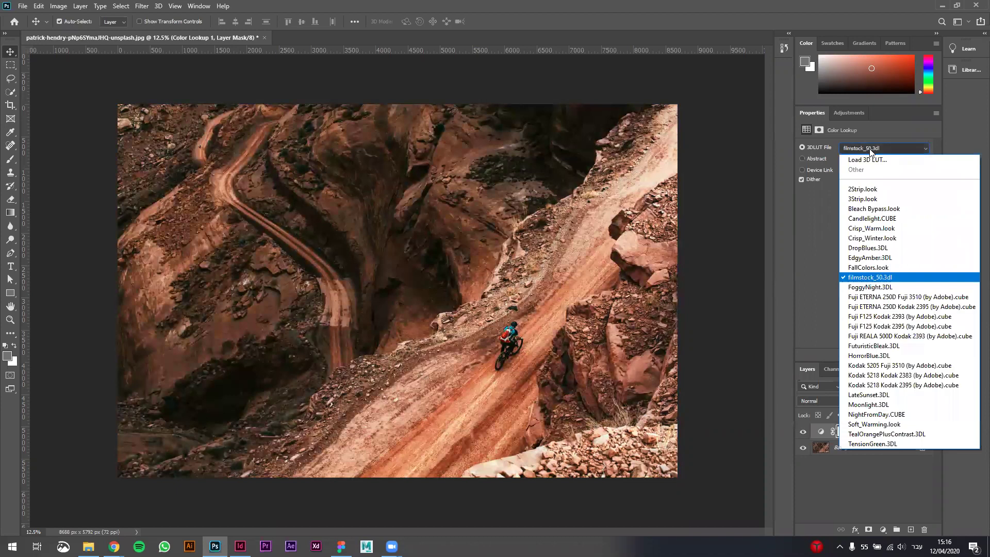
pyautogui.click(883, 287)
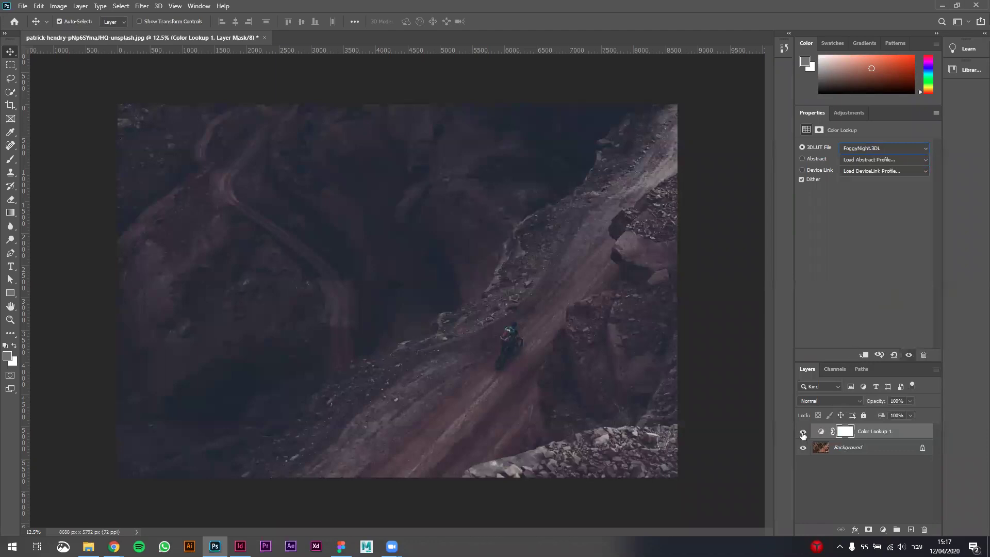
pyautogui.click(878, 150)
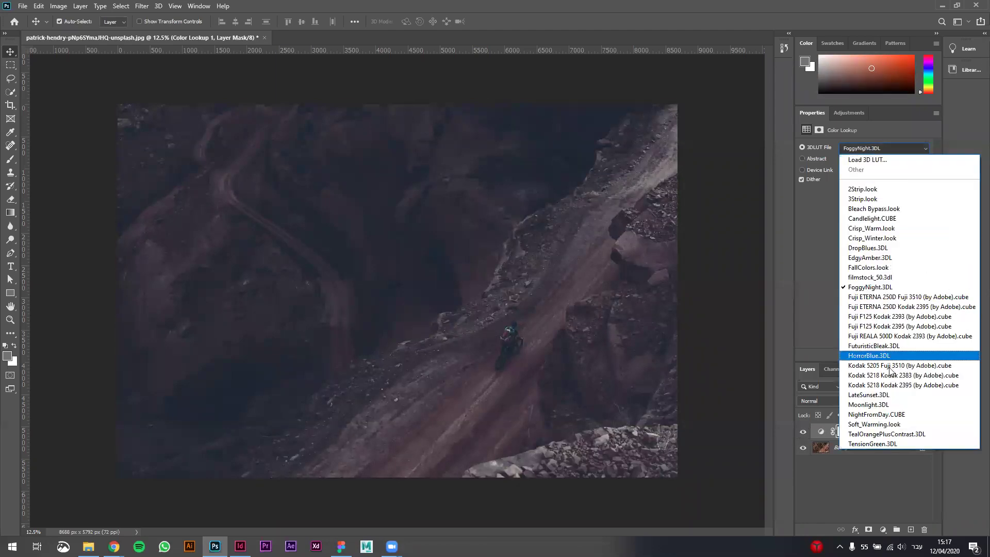
pyautogui.click(885, 370)
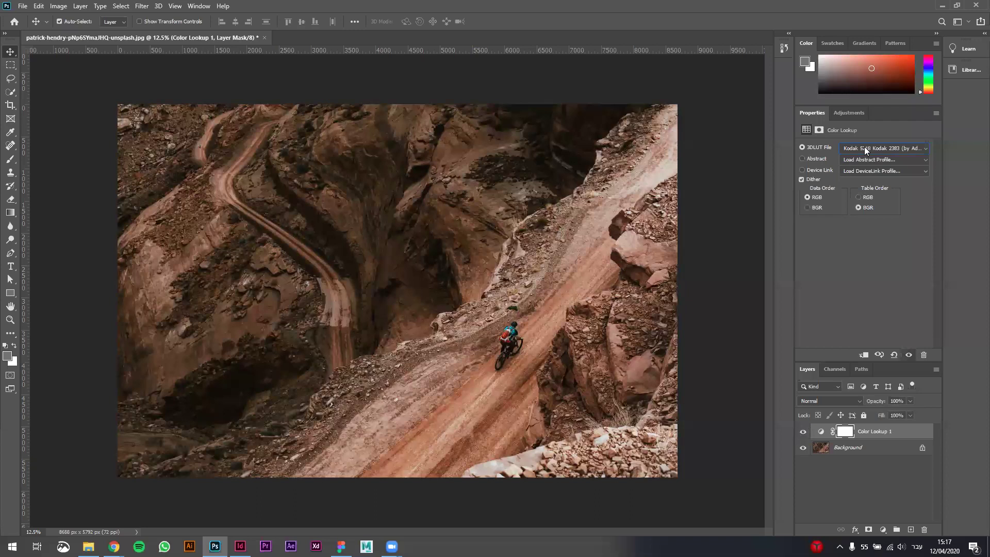
# Step: Set the 3D LUT back to Crisp_Warm.look and hide and show the Color Lookup layer to compare the grading
pyautogui.click(864, 148)
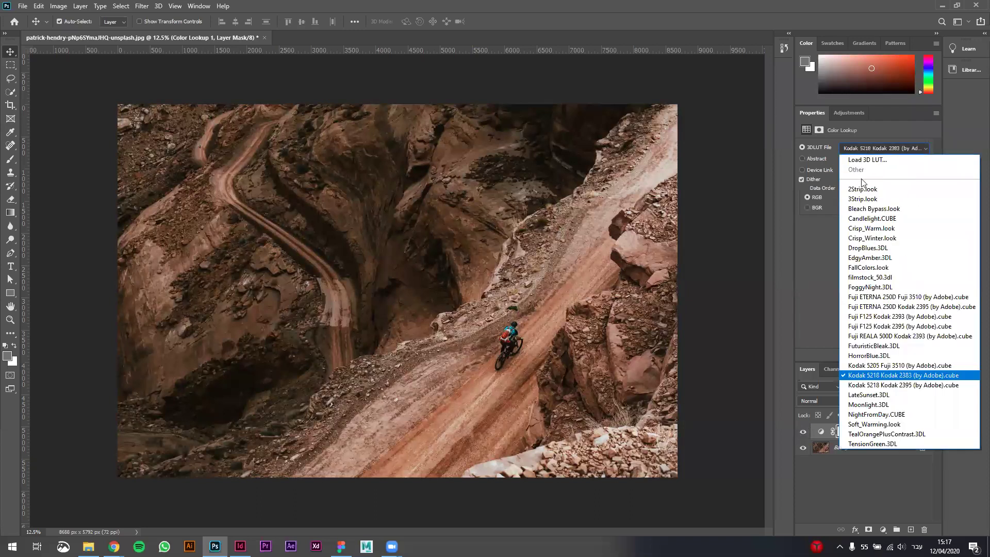
pyautogui.click(887, 228)
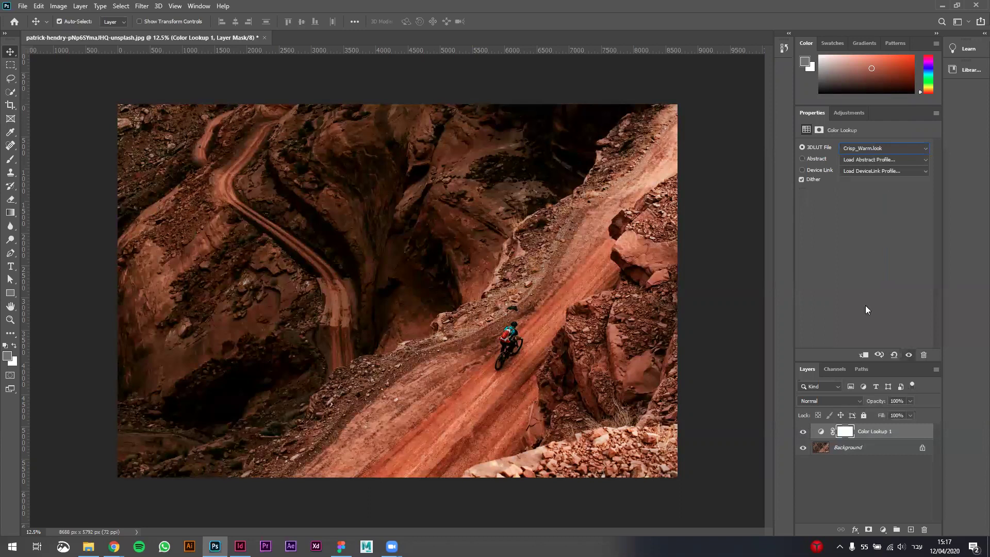
pyautogui.click(803, 432)
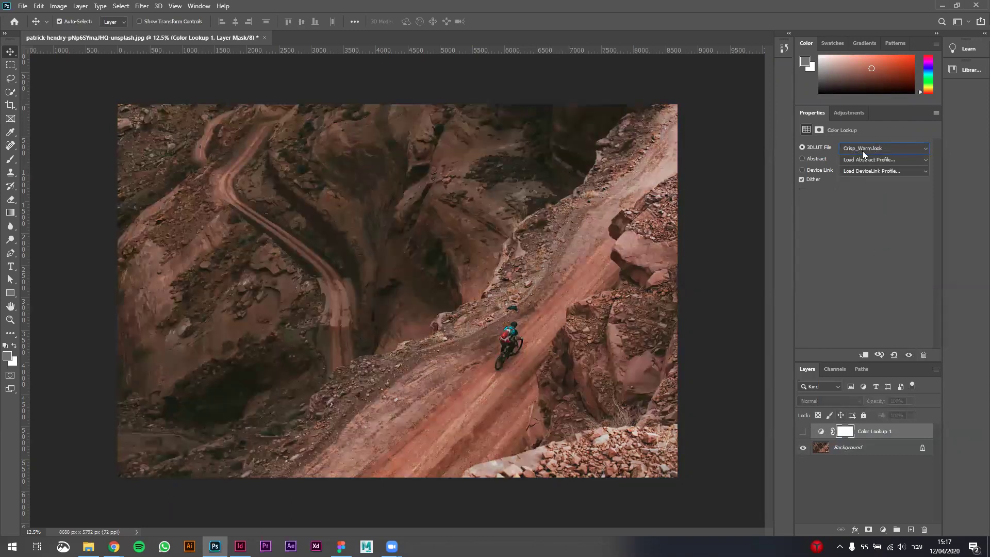
pyautogui.click(803, 431)
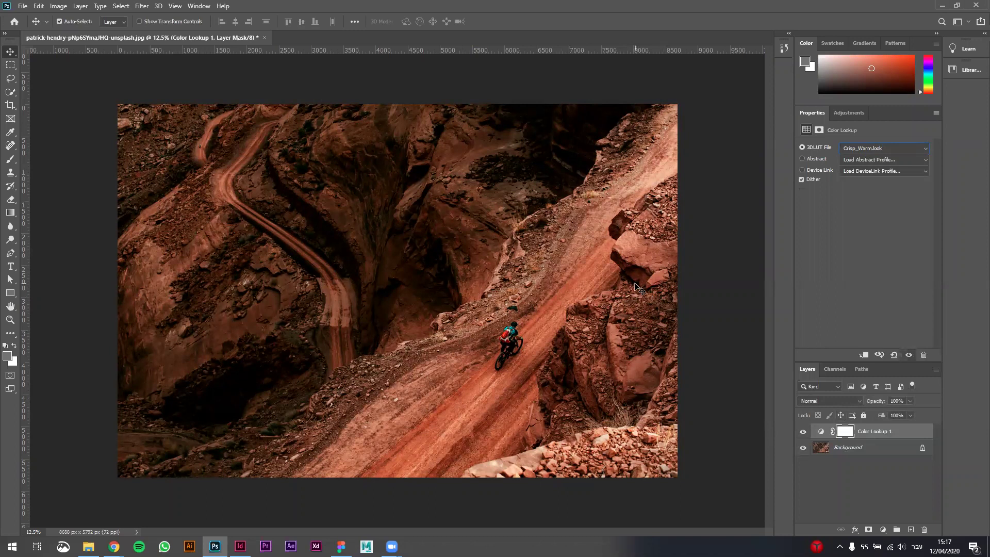
# Step: Load the external LUT file FGCineTealOrange1.cube from the FG LUTs (Photoshop & Premiere) folder into the Color Lookup layer
pyautogui.click(877, 148)
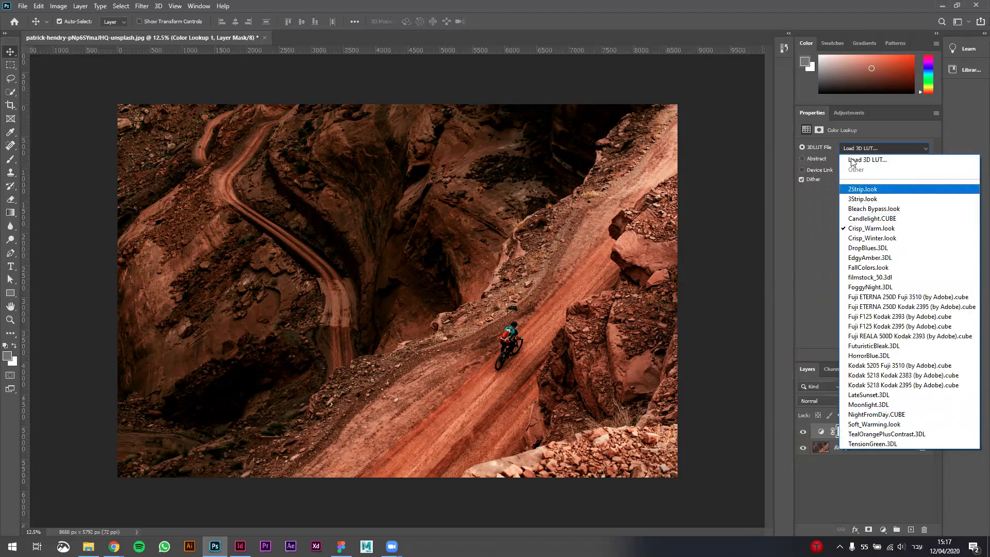
pyautogui.click(880, 161)
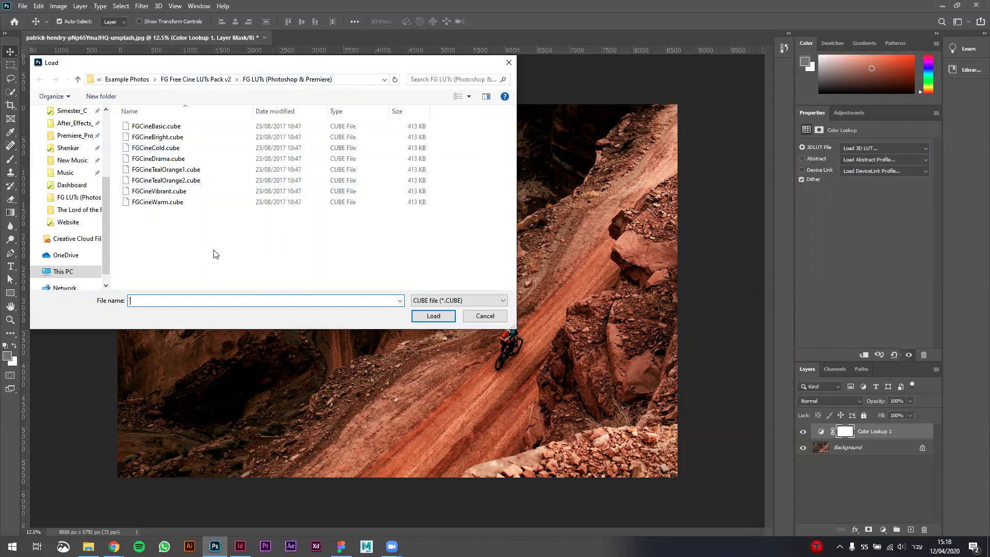
pyautogui.click(173, 170)
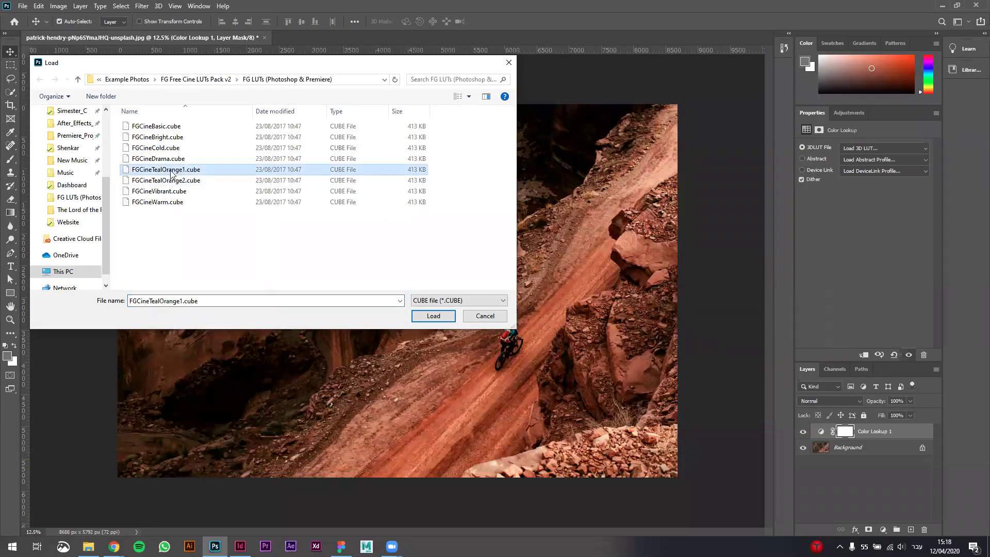
pyautogui.click(433, 316)
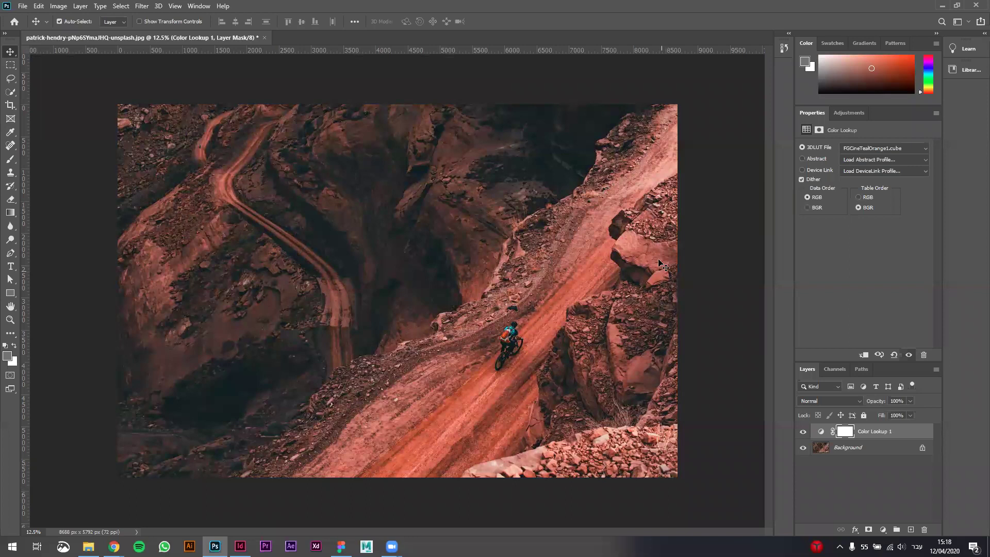
# Step: Hide and show the Color Lookup layer to compare the loaded teal and orange grading with the original photo
pyautogui.click(803, 431)
pyautogui.click(803, 432)
pyautogui.click(858, 449)
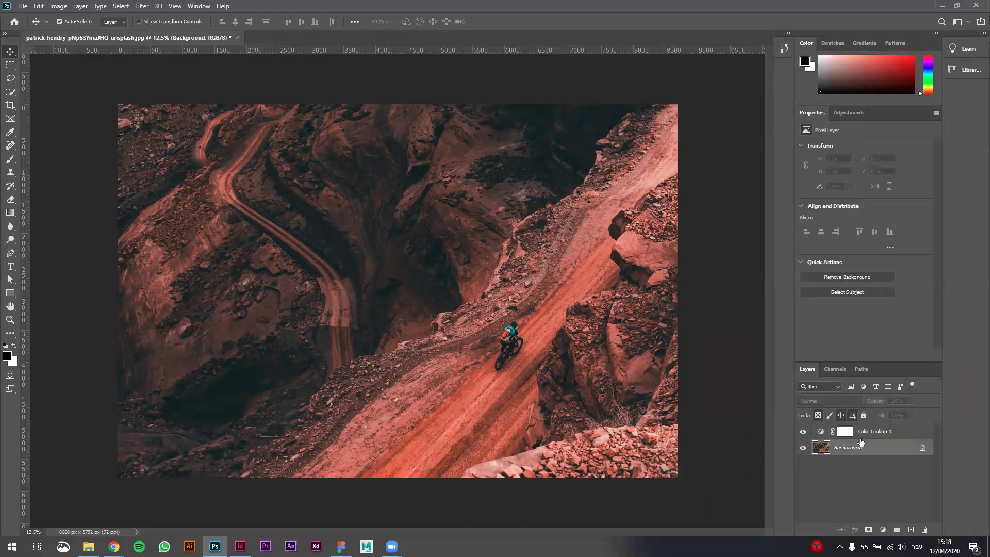
pyautogui.click(877, 434)
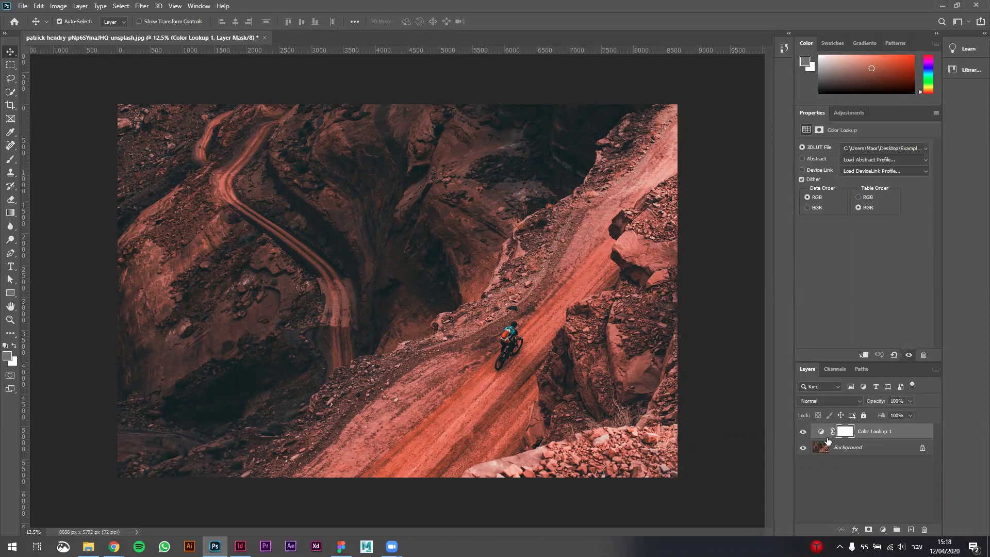
pyautogui.click(803, 432)
pyautogui.click(804, 433)
pyautogui.click(855, 461)
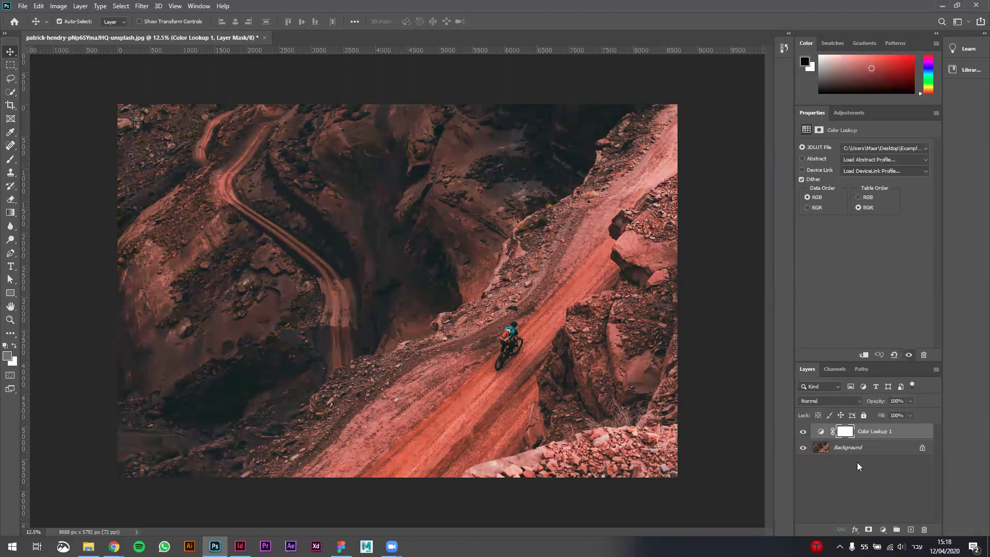
pyautogui.click(878, 437)
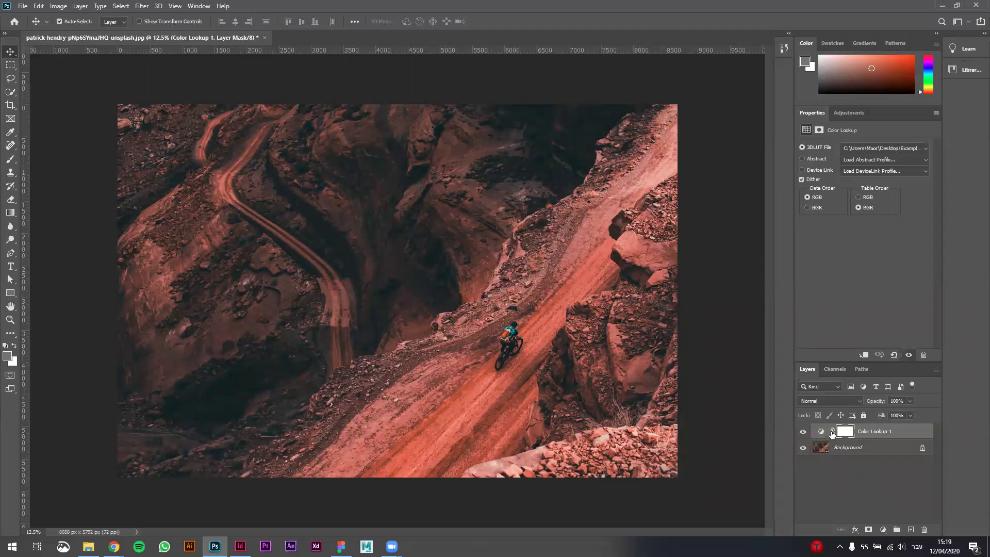
# Step: Lower the Color Lookup layer's opacity to 73% and hide and show the layer to compare the weaker grading
pyautogui.click(909, 404)
pyautogui.click(803, 432)
pyautogui.click(802, 433)
pyautogui.click(838, 472)
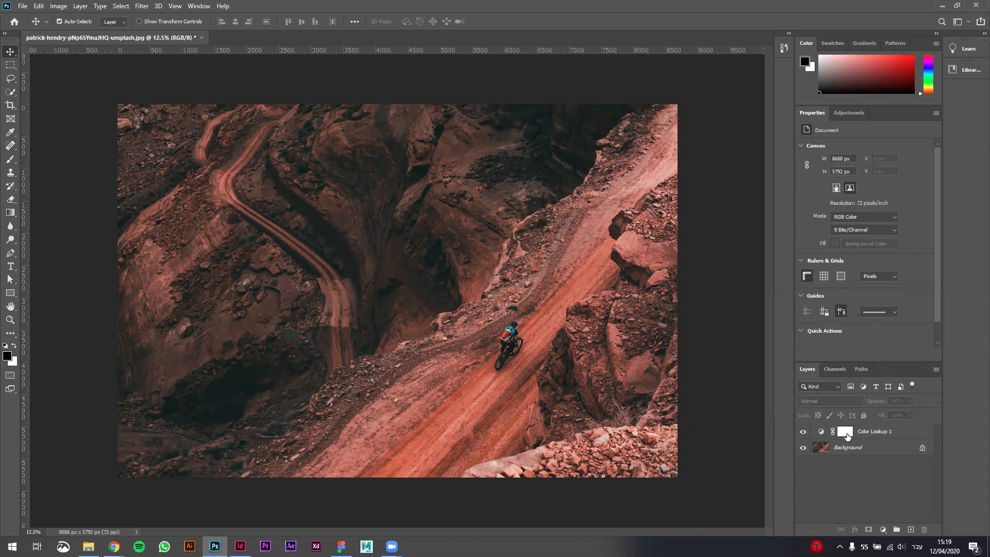
# Step: Target the Color Lookup layer's mask and set the foreground color to black (000000)
pyautogui.click(846, 434)
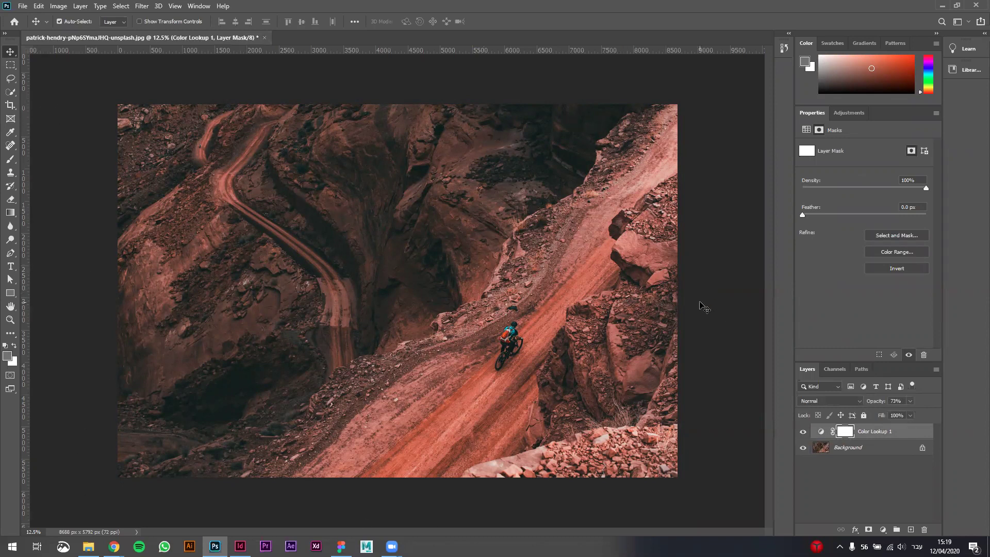
pyautogui.click(8, 356)
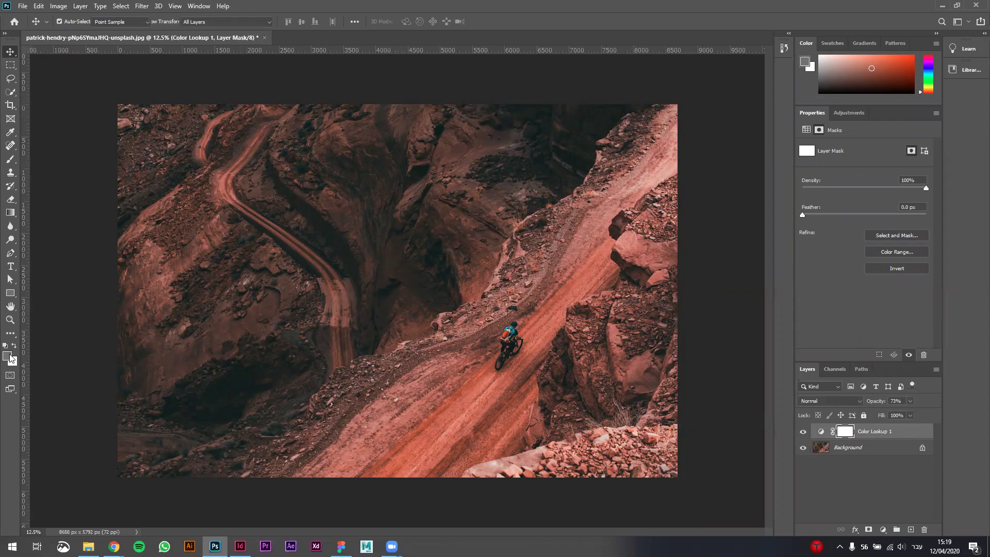
pyautogui.moveTo(370, 245); pyautogui.dragTo(358, 256)
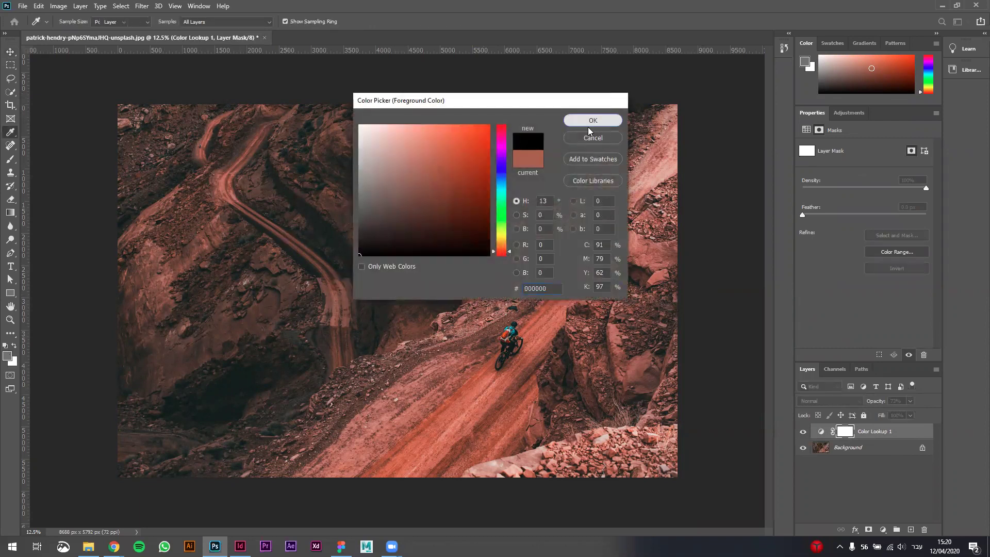
pyautogui.click(590, 131)
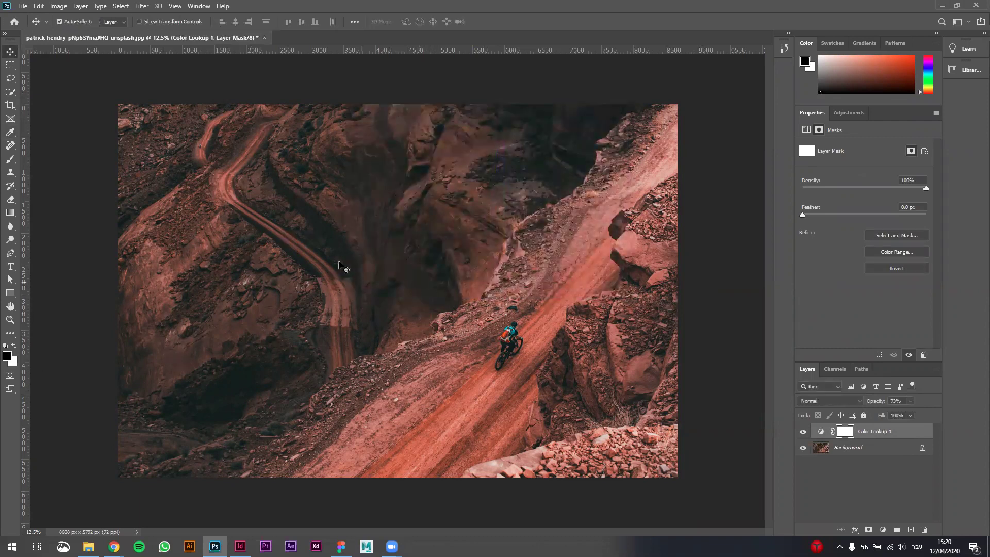
# Step: With a soft black brush at size 3100, dab over the cyclist on the Color Lookup mask to remove the grading there
pyautogui.press('b')
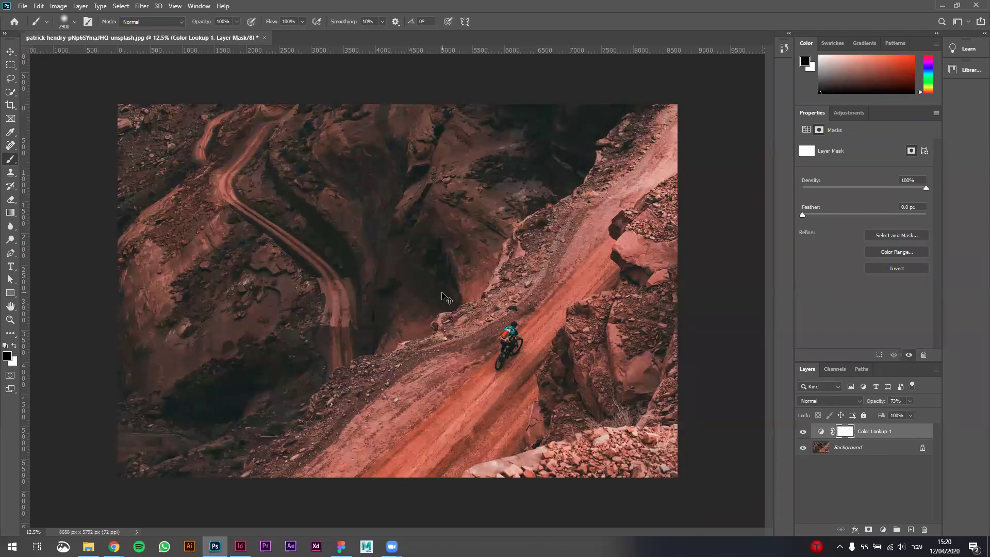
pyautogui.press('[')
pyautogui.press('[')
pyautogui.press('[')
pyautogui.press('[')
pyautogui.press('[')
pyautogui.press('[')
pyautogui.press('[')
pyautogui.press('[')
pyautogui.press('[')
pyautogui.press(']')
pyautogui.press(']')
pyautogui.press(']')
pyautogui.press(']')
pyautogui.press(']')
pyautogui.press(']')
pyautogui.press(']')
pyautogui.press('[')
pyautogui.press('[')
pyautogui.press('[')
pyautogui.press('[')
pyautogui.click(73, 26)
pyautogui.click(73, 26)
pyautogui.click(503, 350)
pyautogui.scroll(3, 547, 369)
pyautogui.scroll(-3, 582, 397)
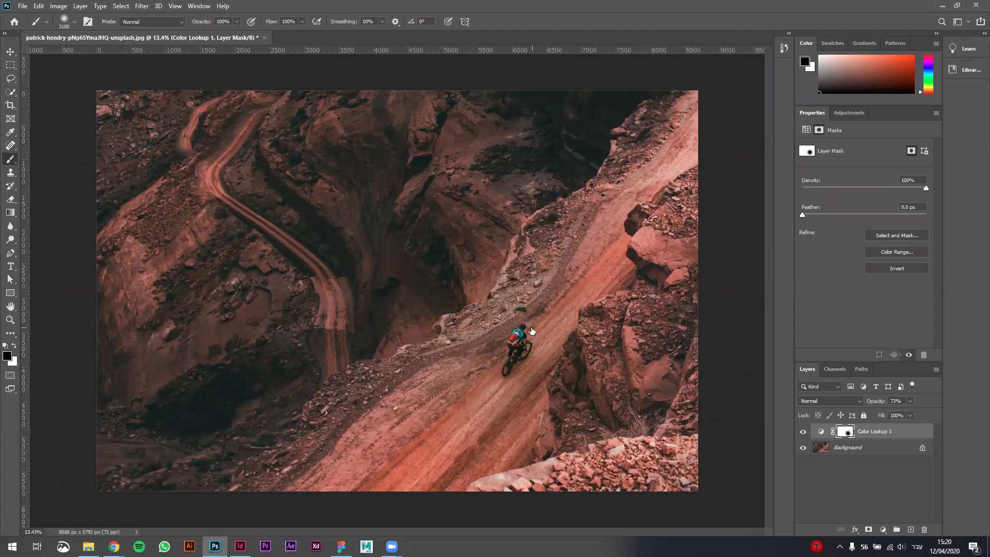
pyautogui.scroll(-2, 518, 347)
pyautogui.scroll(2, 518, 346)
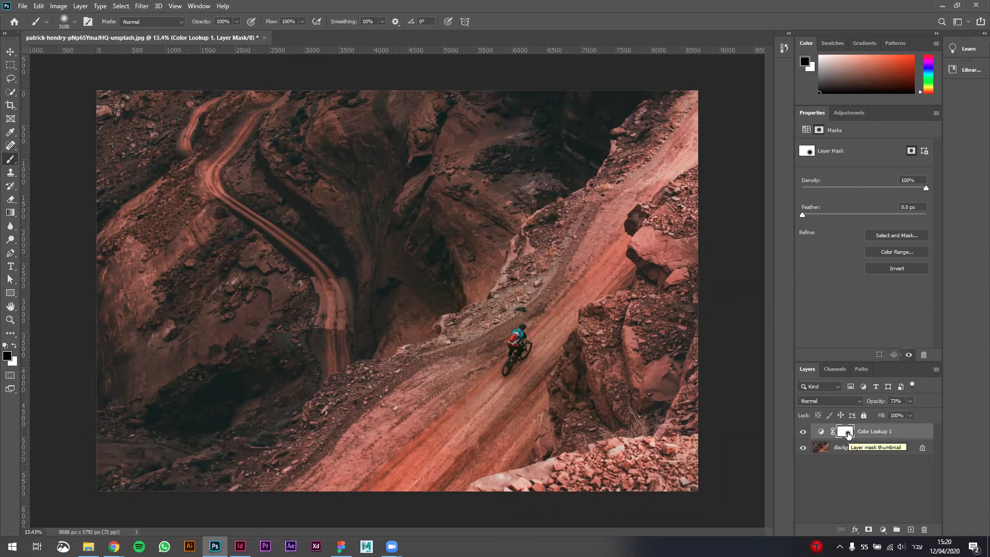
# Step: Invert the Color Lookup layer's mask and switch the brush's foreground color to white
pyautogui.click(882, 271)
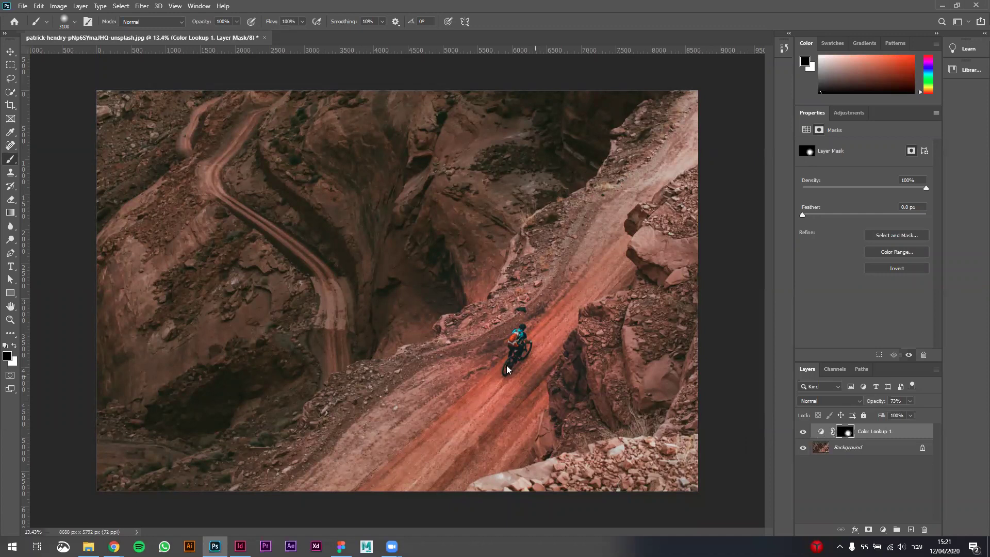
pyautogui.press('x')
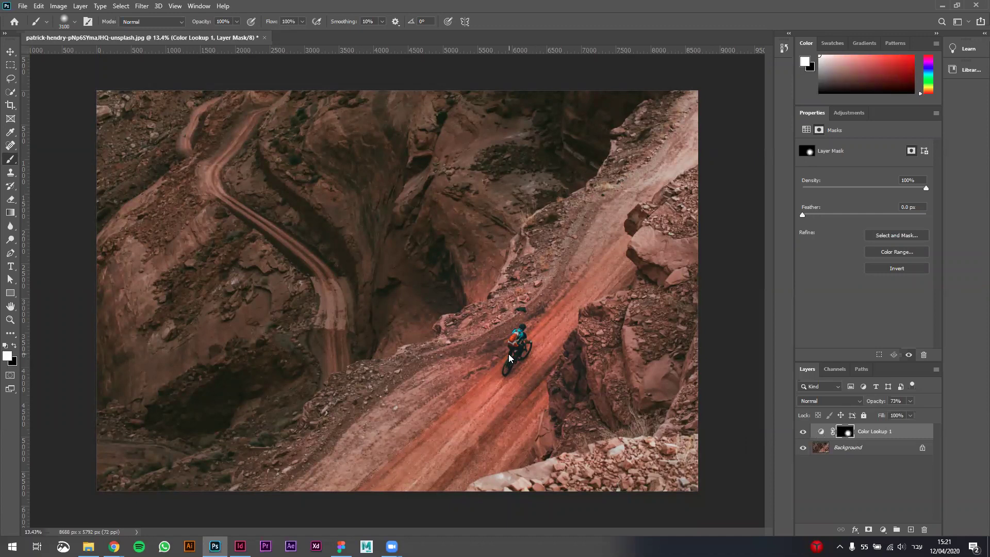
pyautogui.press('z')
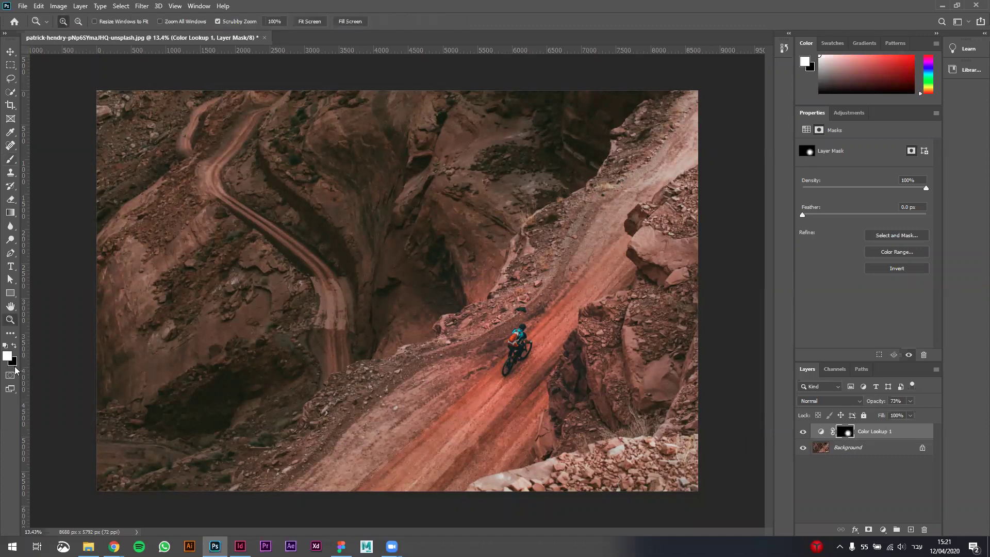
pyautogui.press('x')
pyautogui.press('x')
pyautogui.press('x')
pyautogui.press('b')
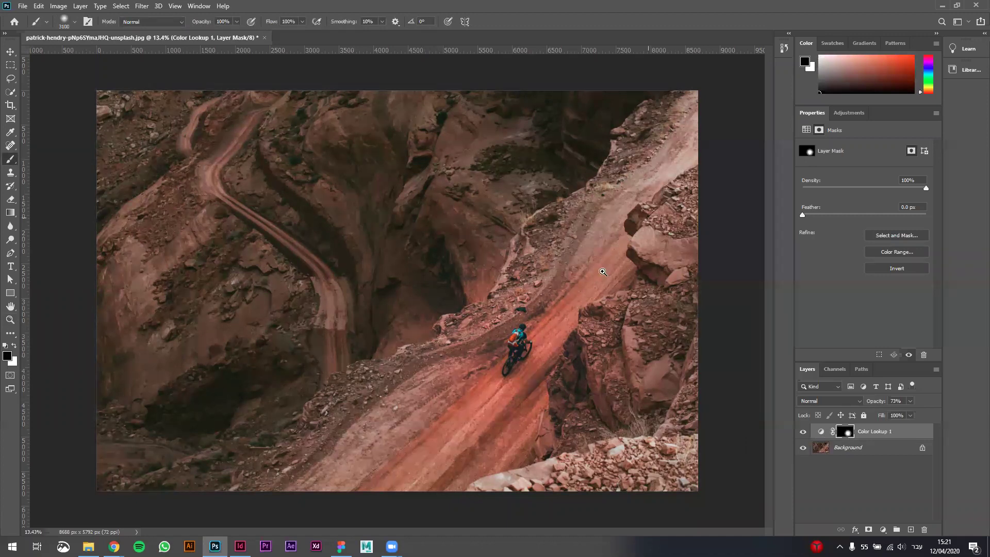
pyautogui.press('x')
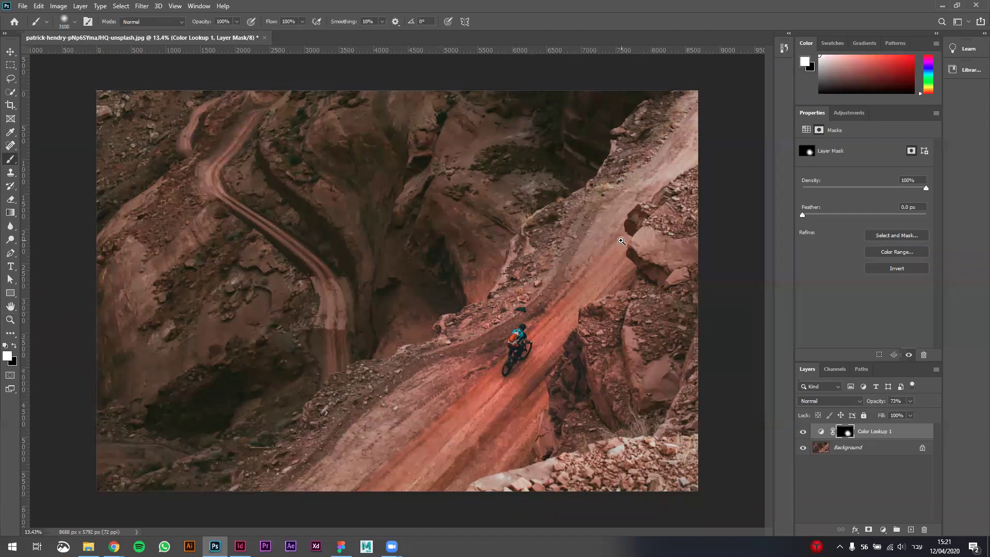
# Step: Paint white on the mask along the whole dirt road around the cyclist and view the mask on its own
pyautogui.moveTo(623, 241)
pyautogui.mouseDown()
pyautogui.moveTo(635, 214)
pyautogui.moveTo(603, 263)
pyautogui.mouseUp()
pyautogui.moveTo(567, 305)
pyautogui.mouseDown()
pyautogui.moveTo(477, 403)
pyautogui.moveTo(396, 461)
pyautogui.moveTo(319, 489)
pyautogui.moveTo(509, 386)
pyautogui.mouseUp()
pyautogui.moveTo(677, 139)
pyautogui.mouseDown()
pyautogui.moveTo(528, 328)
pyautogui.moveTo(320, 483)
pyautogui.moveTo(545, 327)
pyautogui.mouseUp()
pyautogui.keyDown('alt'); pyautogui.click(850, 432); pyautogui.keyUp('alt')
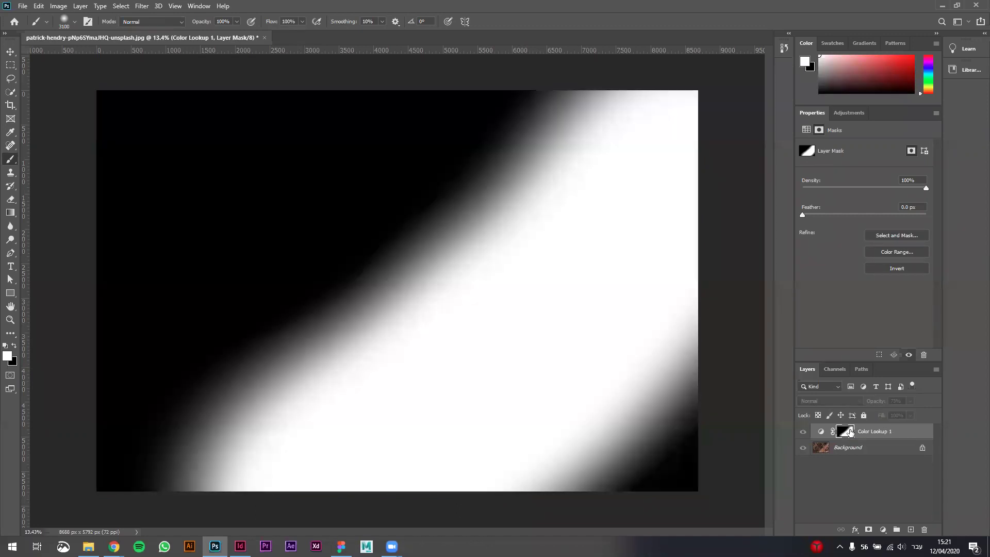
pyautogui.click(821, 433)
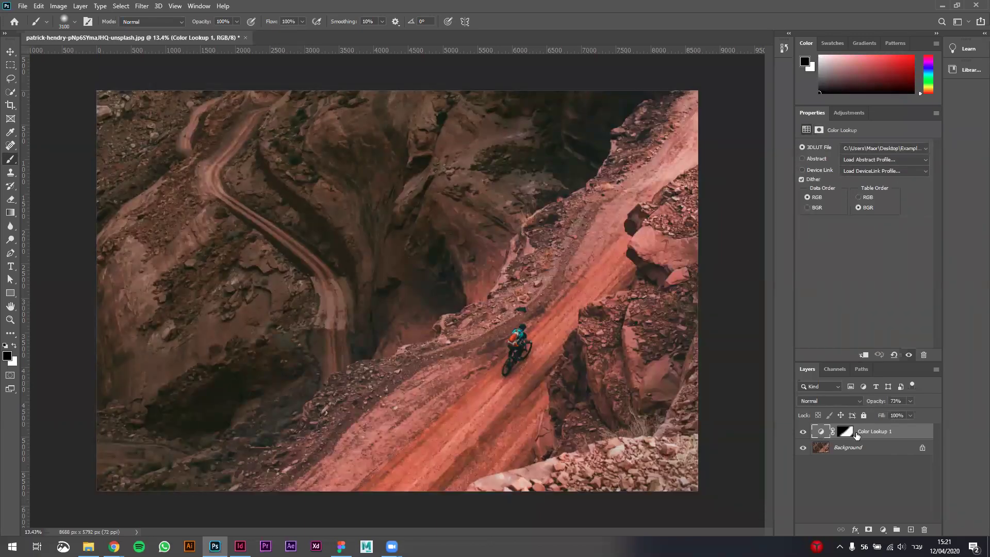
# Step: Hide and show the Color Lookup layer repeatedly to examine how the masked grading affects the road and cyclist
pyautogui.click(802, 432)
pyautogui.click(803, 433)
pyautogui.click(844, 435)
pyautogui.click(821, 432)
pyautogui.click(803, 432)
pyautogui.click(803, 432)
pyautogui.click(803, 433)
pyautogui.click(803, 432)
pyautogui.scroll(2, 652, 295)
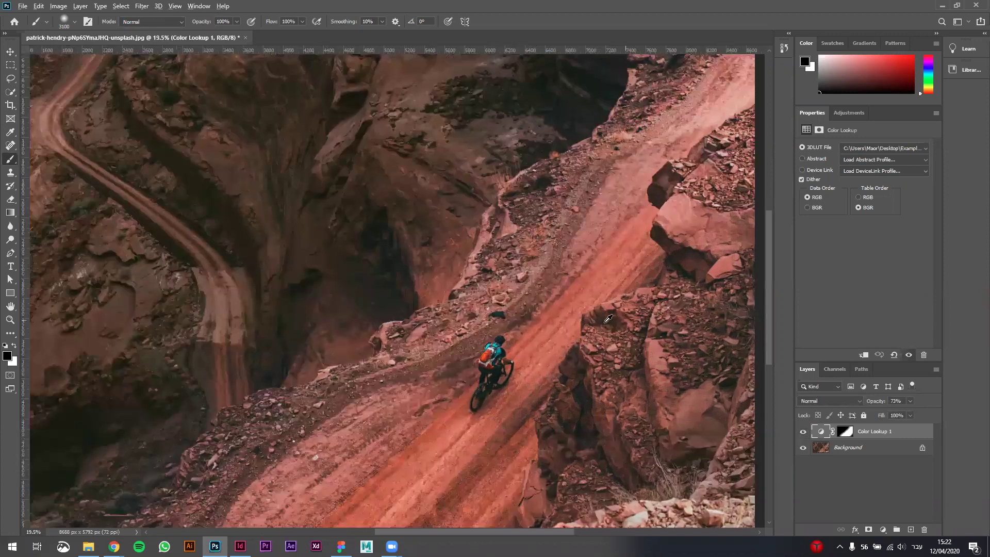
pyautogui.scroll(-2, 608, 318)
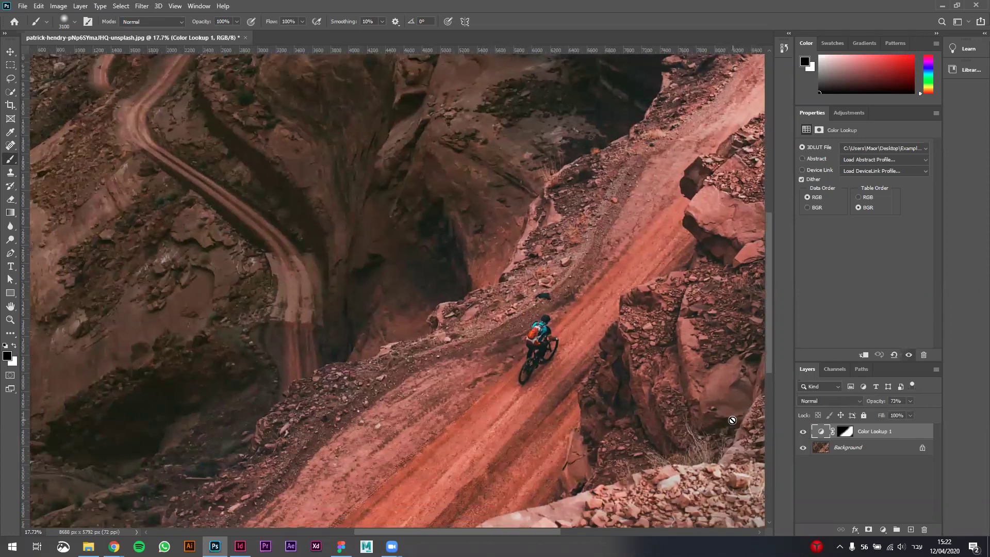
pyautogui.click(804, 434)
pyautogui.click(804, 433)
pyautogui.click(803, 433)
pyautogui.click(803, 433)
pyautogui.click(887, 487)
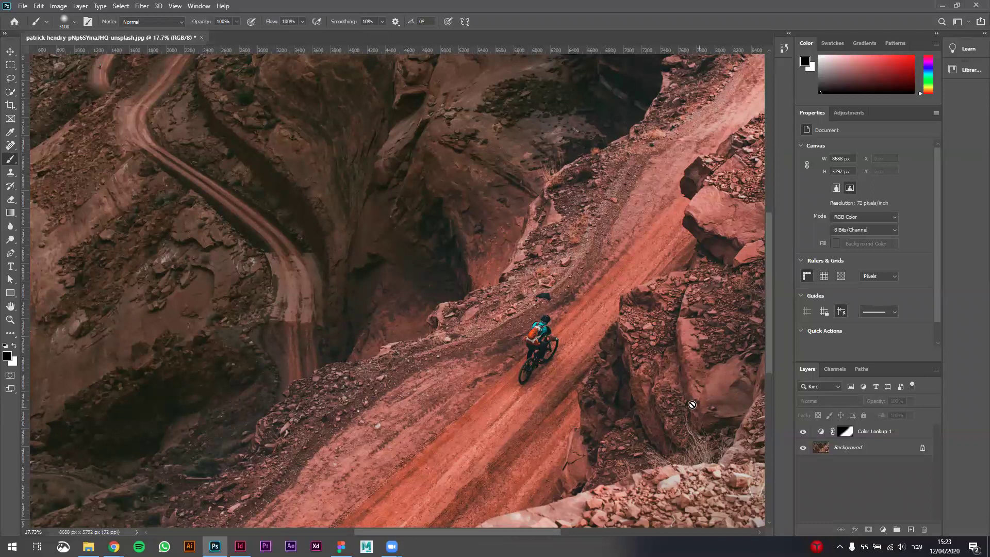
# Step: Open the the-honest-company potted plant photo from the Example Photos folder as a separate document
pyautogui.scroll(-1, 625, 352)
pyautogui.scroll(-2, 625, 352)
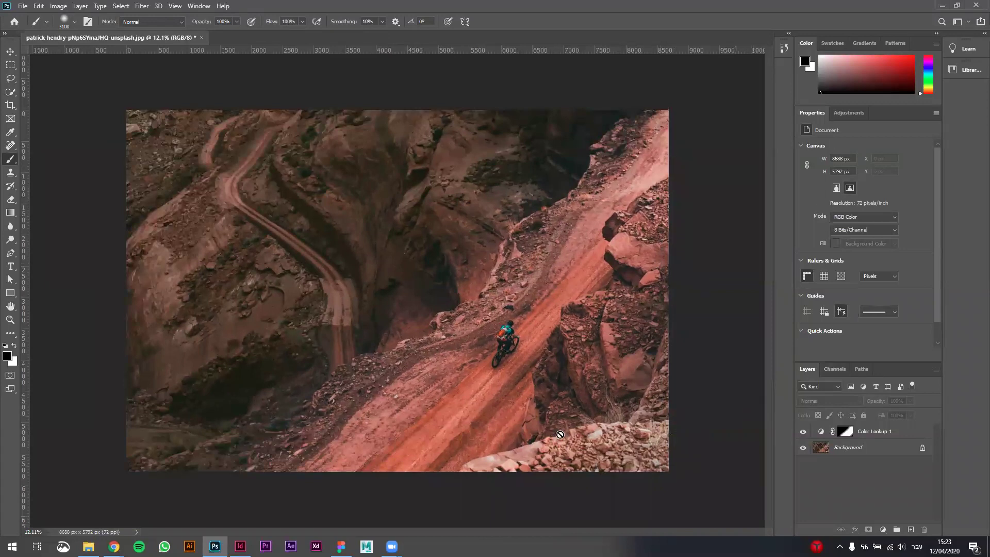
pyautogui.moveTo(89, 546)
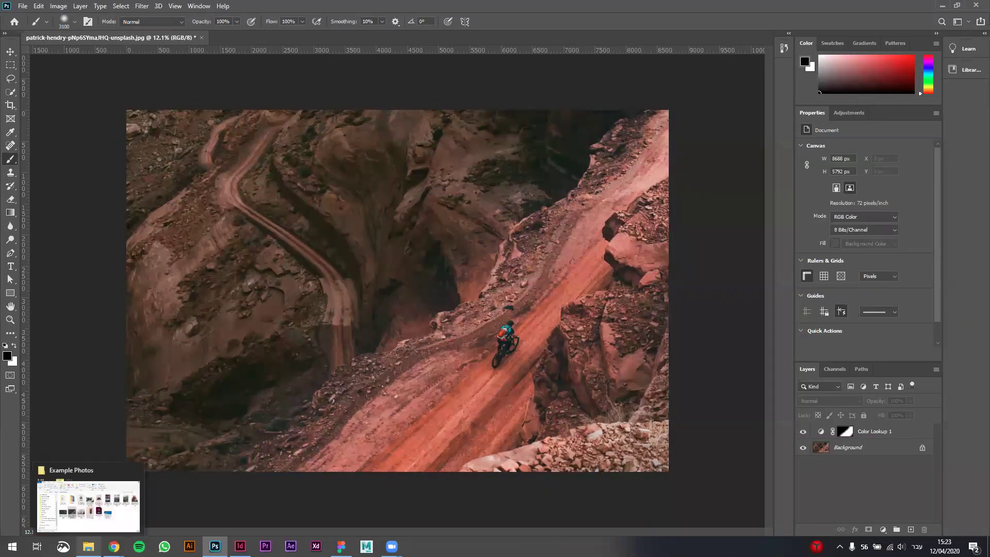
pyautogui.click(101, 510)
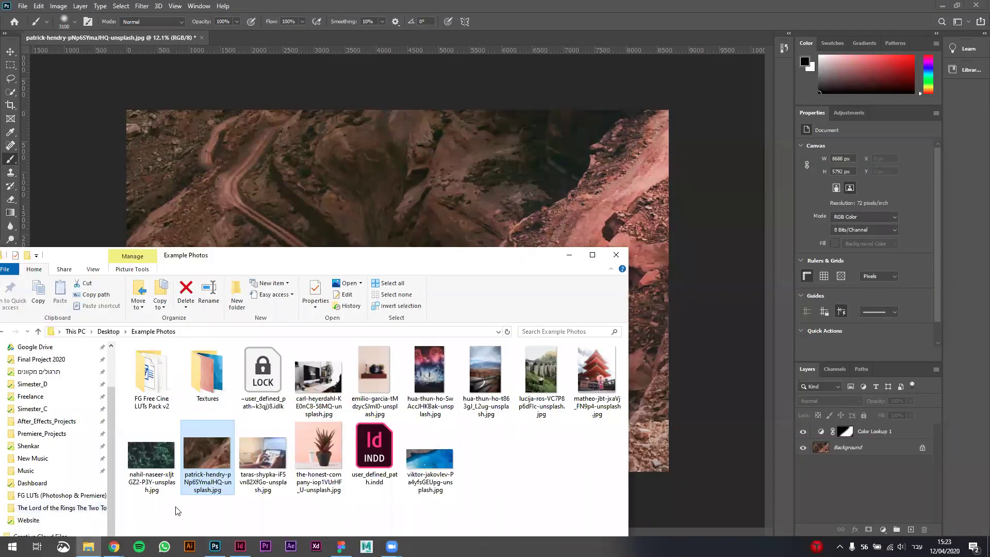
pyautogui.click(316, 456)
pyautogui.moveTo(317, 456); pyautogui.dragTo(849, 487)
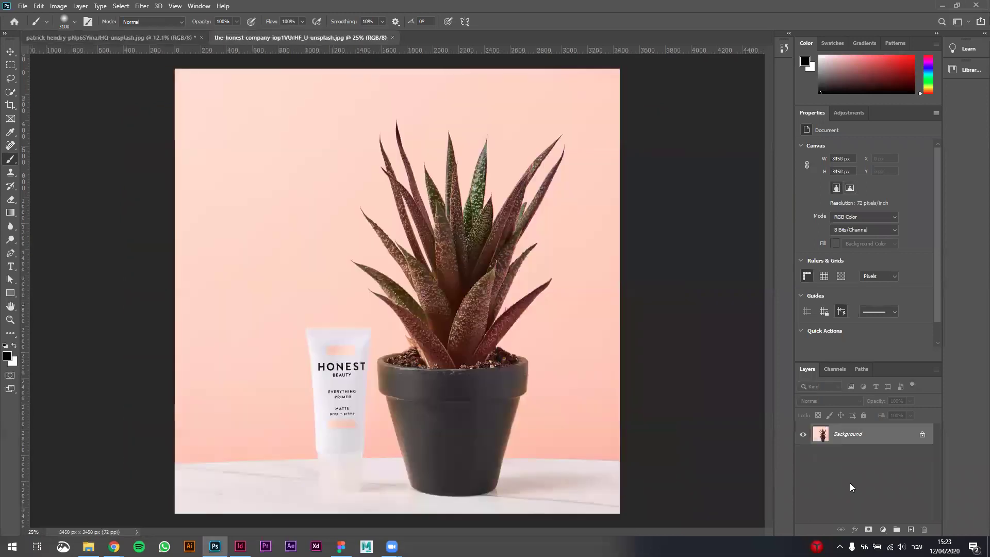
pyautogui.click(135, 38)
pyautogui.click(287, 37)
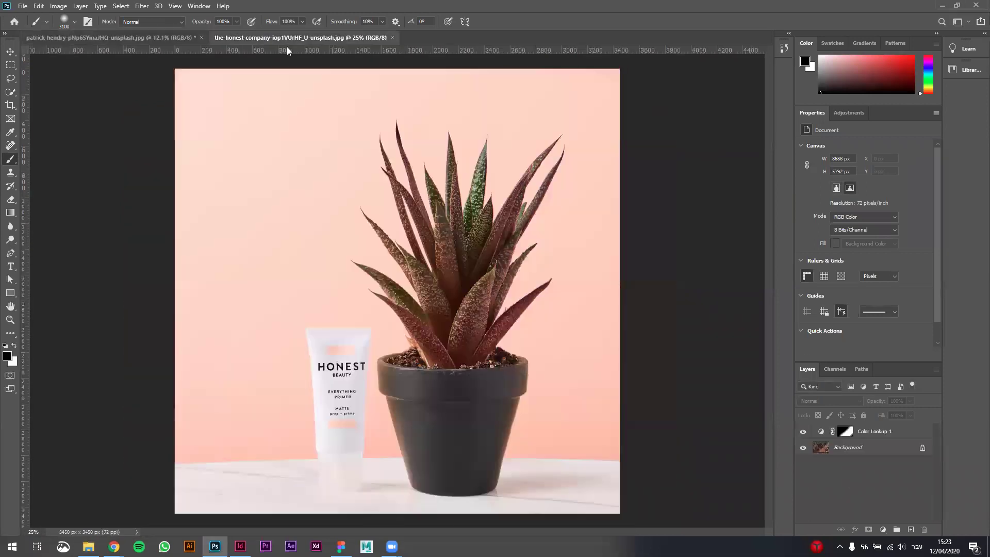
# Step: Copy the plant photo into the canyon road document as a new layer, scale it to 176.82% and center it on the canvas
pyautogui.click(11, 52)
pyautogui.moveTo(871, 441); pyautogui.dragTo(252, 238)
pyautogui.hotkey('ctrl', 't')
pyautogui.moveTo(341, 324); pyautogui.dragTo(512, 493)
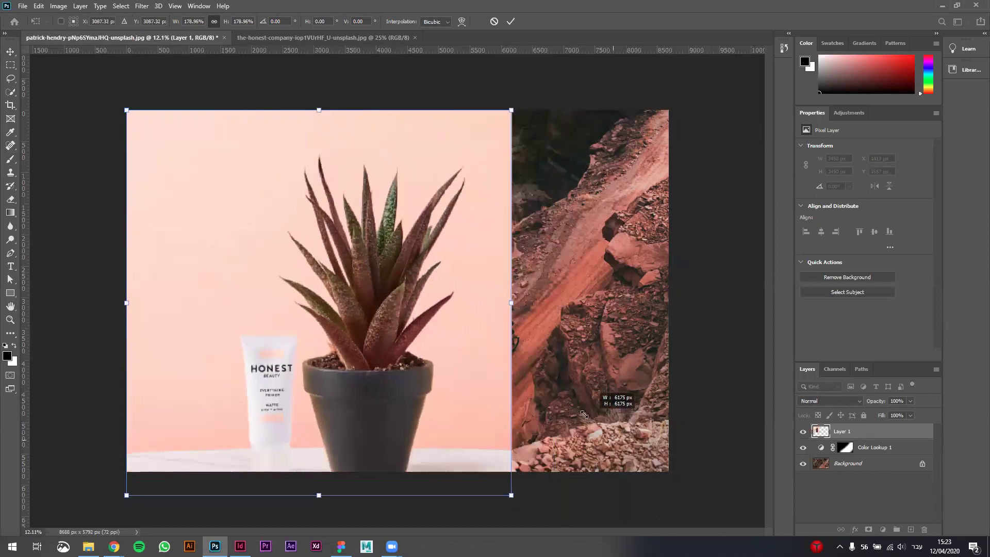
pyautogui.moveTo(329, 314); pyautogui.dragTo(404, 308)
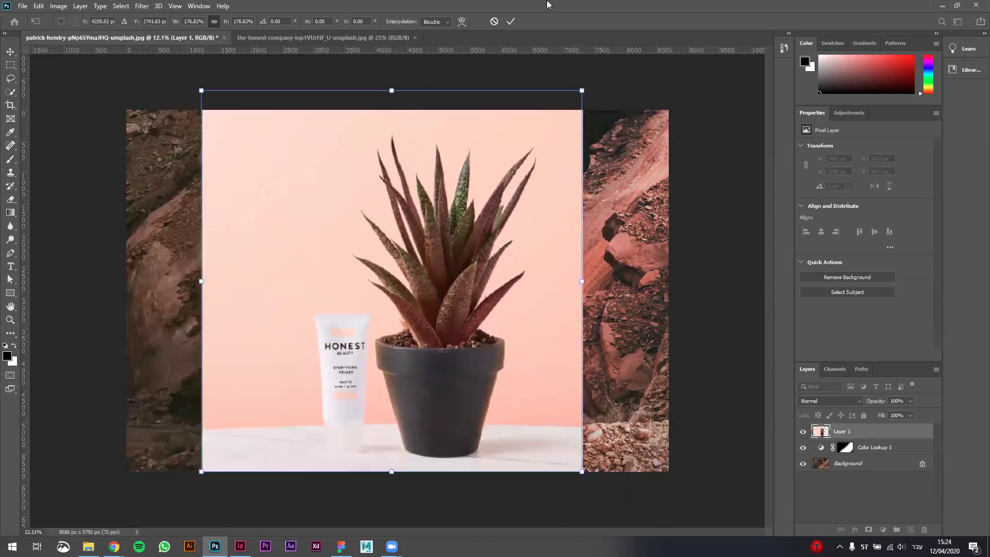
pyautogui.click(511, 21)
# Step: Move the plant layer below the Color Lookup layer and hide and show the two photo layers to compare the grading on each
pyautogui.moveTo(859, 436); pyautogui.dragTo(857, 454)
pyautogui.click(803, 464)
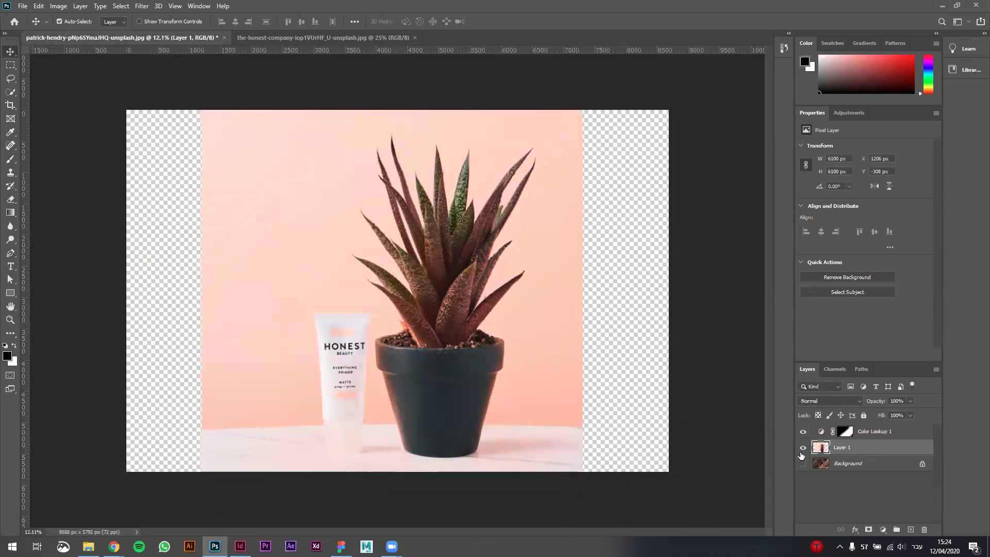
pyautogui.click(803, 447)
pyautogui.click(803, 463)
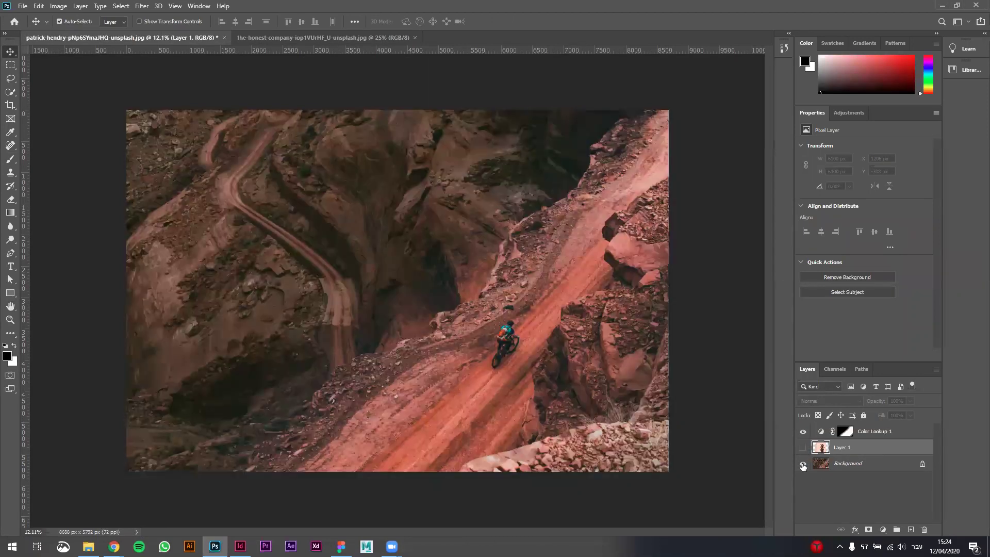
pyautogui.click(802, 447)
# Step: Turn off Auto-Select and move the plant layer against the canvas's right edge, below the Color Lookup layer
pyautogui.click(856, 432)
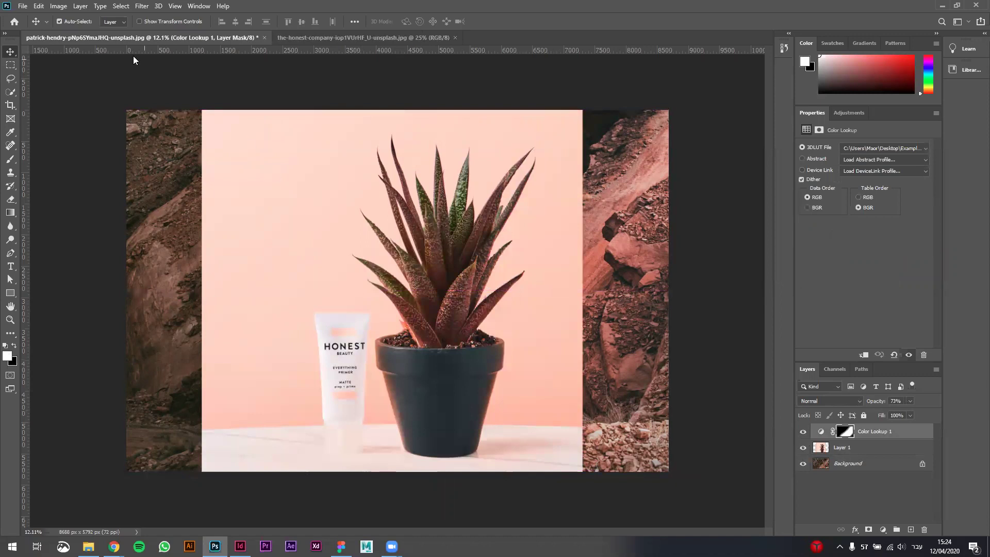
pyautogui.moveTo(370, 262); pyautogui.dragTo(394, 289)
pyautogui.click(861, 447)
pyautogui.moveTo(320, 290); pyautogui.dragTo(399, 295)
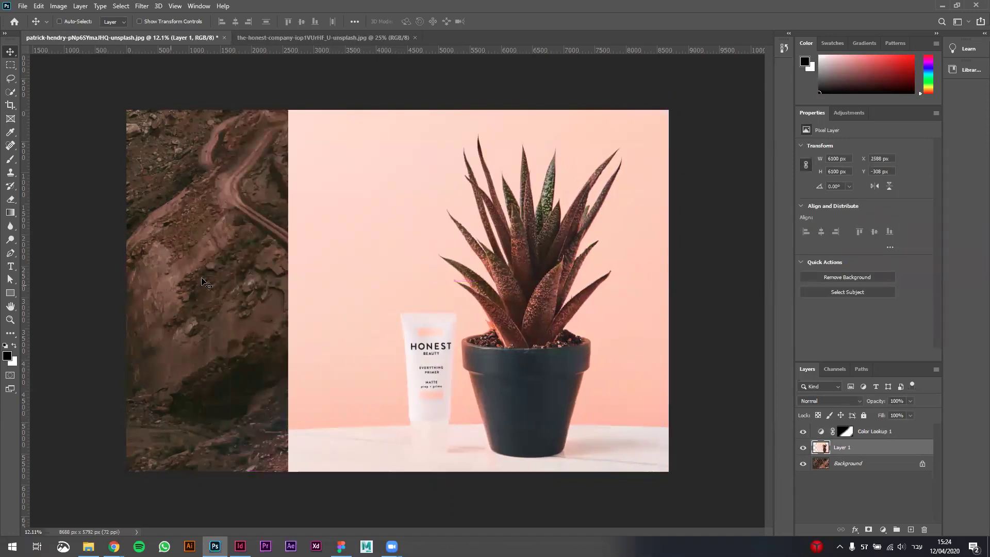
# Step: Unlock the Background layer and shift the canyon photo left with Free Transform so the cyclist shows beside the plant photo
pyautogui.click(848, 434)
pyautogui.click(856, 466)
pyautogui.click(922, 463)
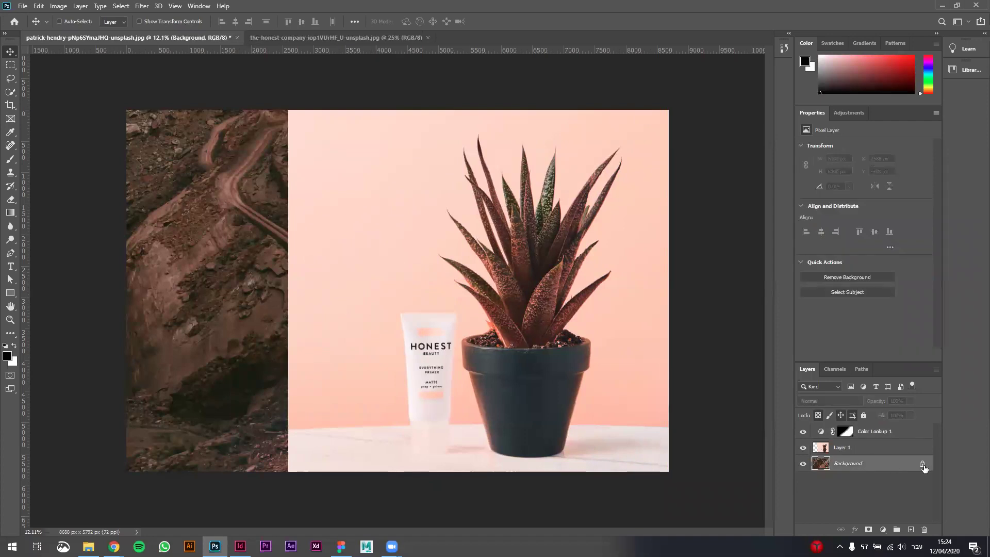
pyautogui.hotkey('ctrl', 't')
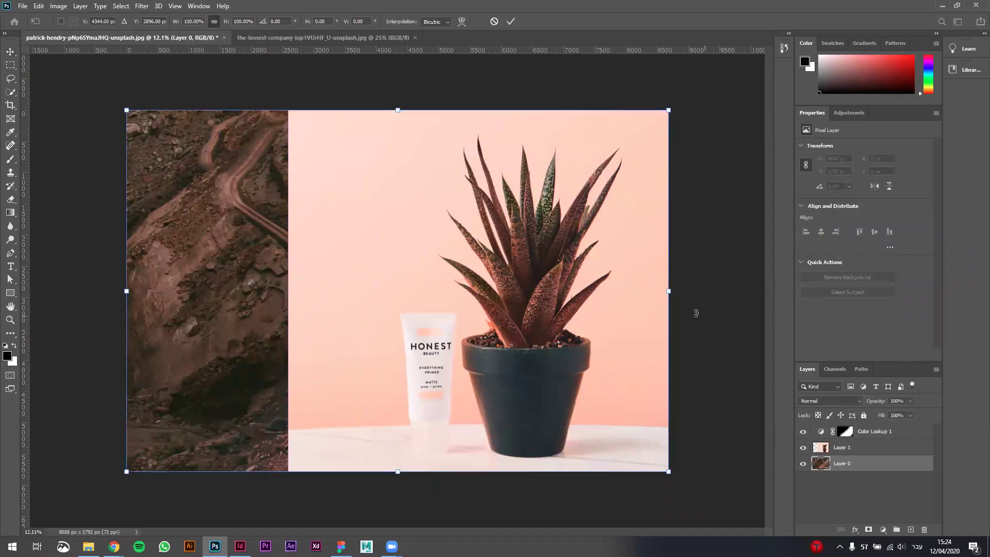
pyautogui.moveTo(668, 291); pyautogui.dragTo(371, 305)
pyautogui.moveTo(209, 244); pyautogui.dragTo(81, 145)
pyautogui.moveTo(244, 272); pyautogui.dragTo(536, 482)
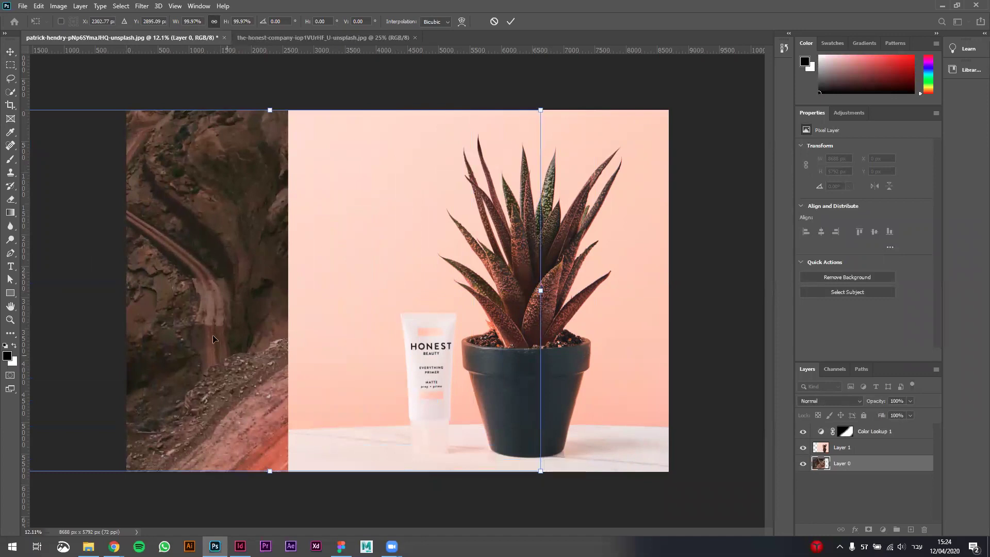
pyautogui.moveTo(412, 322); pyautogui.dragTo(210, 294)
pyautogui.press('Return')
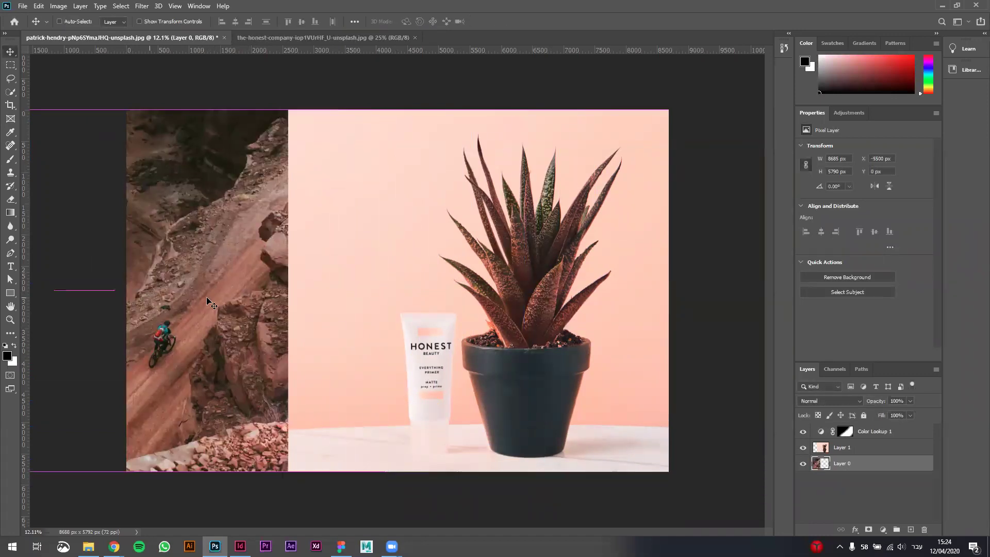
# Step: Move the plant photo right, stack the canyon layer above it, and slide both so they meet side by side without a gap
pyautogui.moveTo(404, 350); pyautogui.dragTo(462, 349)
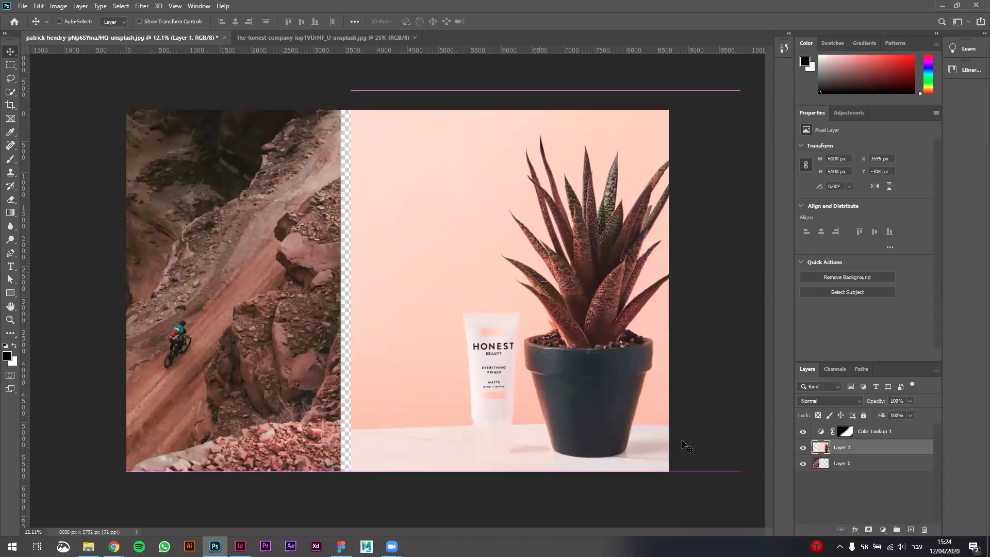
pyautogui.moveTo(858, 451); pyautogui.dragTo(857, 445)
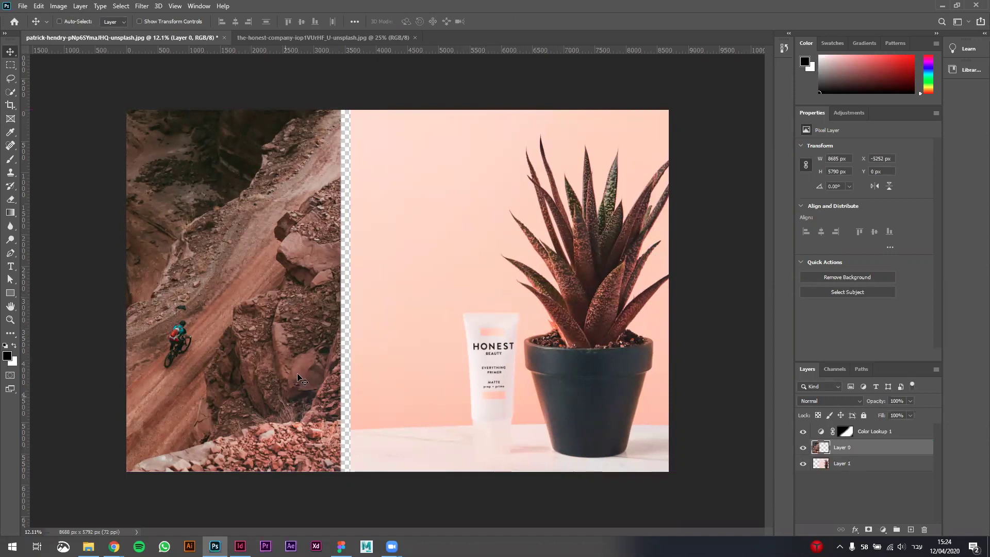
pyautogui.moveTo(206, 375); pyautogui.dragTo(279, 376)
pyautogui.click(868, 468)
pyautogui.moveTo(578, 317); pyautogui.dragTo(557, 318)
# Step: Paint the whole Color Lookup 1 layer mask white with a very large brush so the grading covers both photos
pyautogui.click(845, 431)
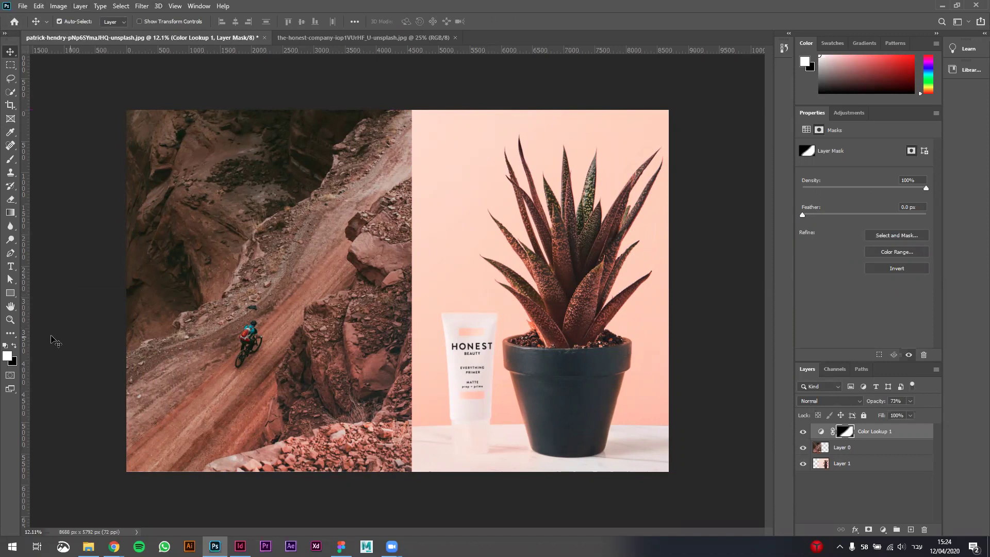
pyautogui.press('b')
pyautogui.press(']')
pyautogui.moveTo(278, 302)
pyautogui.mouseDown()
pyautogui.moveTo(211, 194)
pyautogui.moveTo(204, 116)
pyautogui.moveTo(164, 136)
pyautogui.mouseUp()
pyautogui.moveTo(267, 151)
pyautogui.mouseDown()
pyautogui.moveTo(285, 212)
pyautogui.moveTo(334, 293)
pyautogui.moveTo(556, 470)
pyautogui.mouseUp()
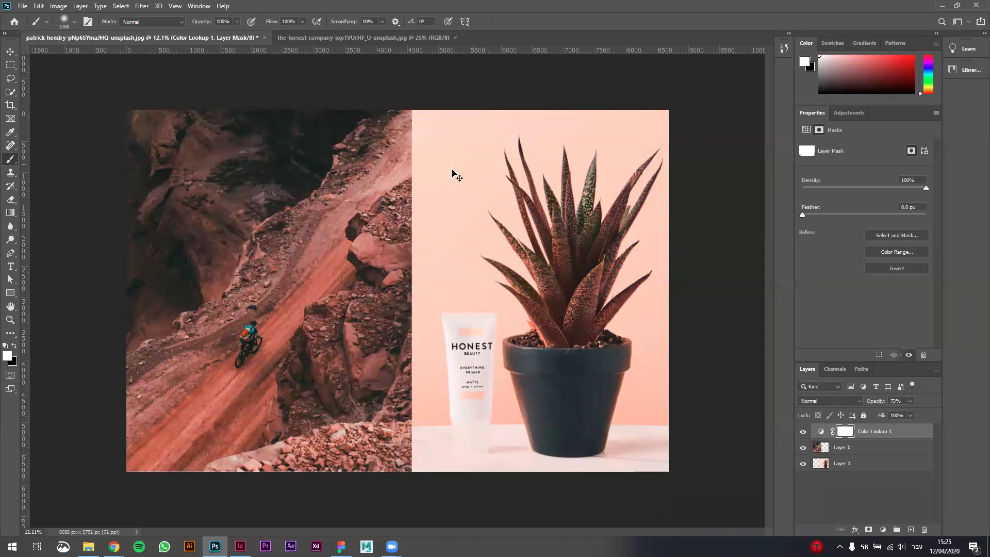
# Step: Toggle the Color Lookup 1 layer to compare both photos with and without grading, leaving it hidden
pyautogui.click(806, 432)
pyautogui.click(806, 433)
pyautogui.click(809, 435)
pyautogui.click(803, 432)
# Step: Add a second Color Lookup adjustment layer, try the DropBlues.3DL LUT, and switch it to Crisp_Warm.look
pyautogui.click(883, 530)
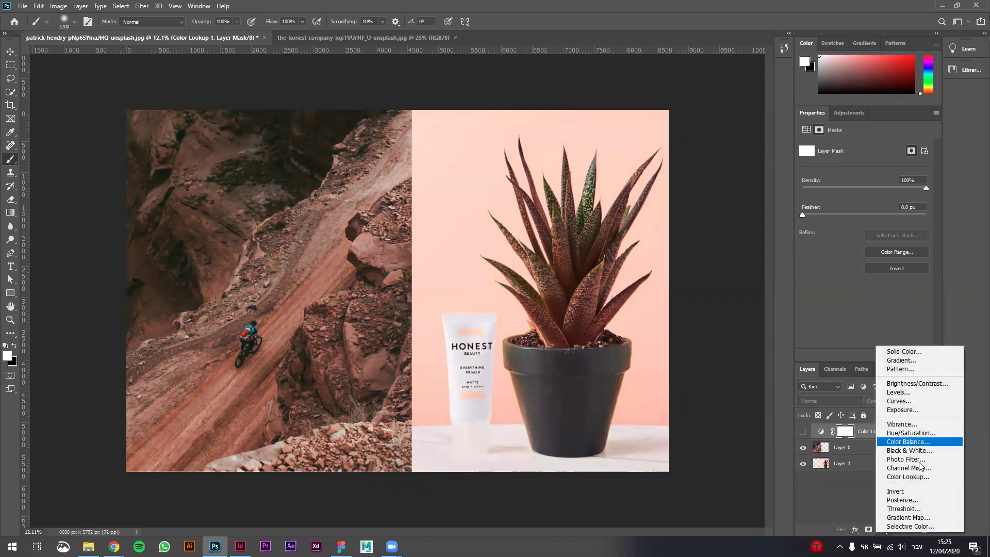
pyautogui.click(908, 476)
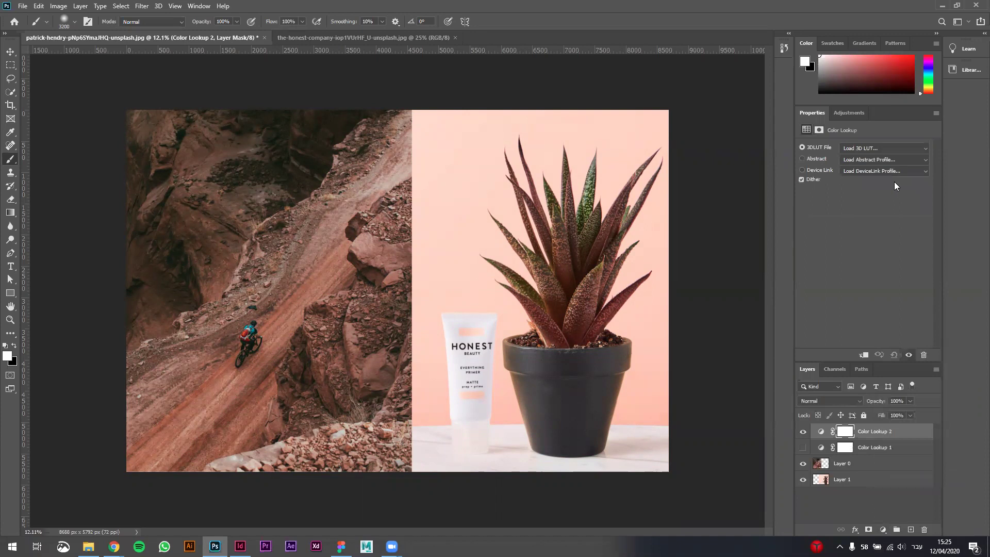
pyautogui.click(879, 148)
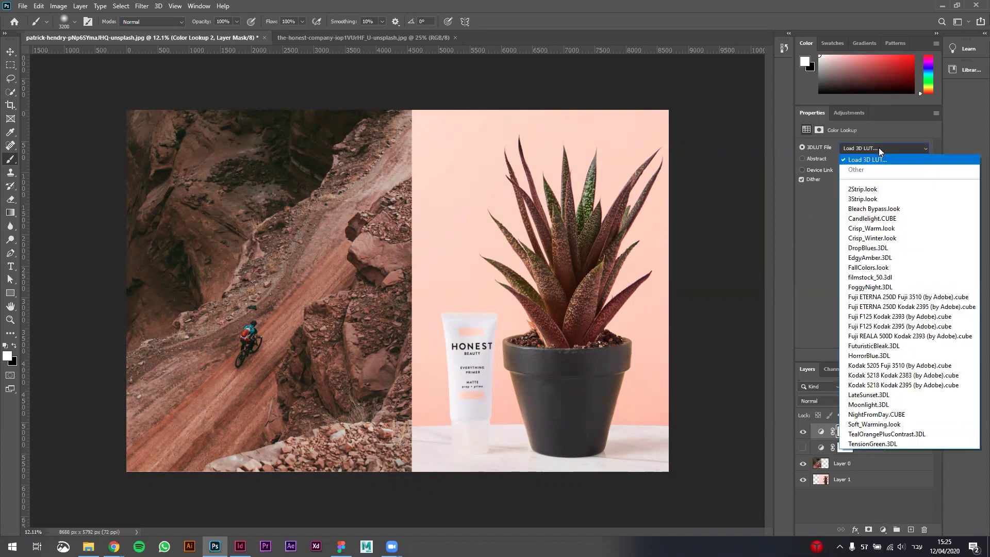
pyautogui.click(879, 248)
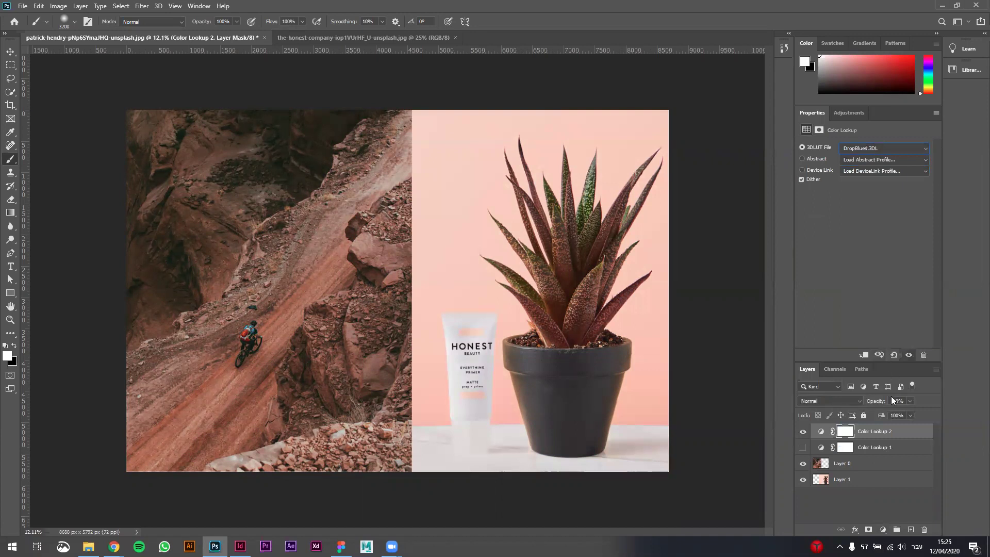
pyautogui.click(886, 147)
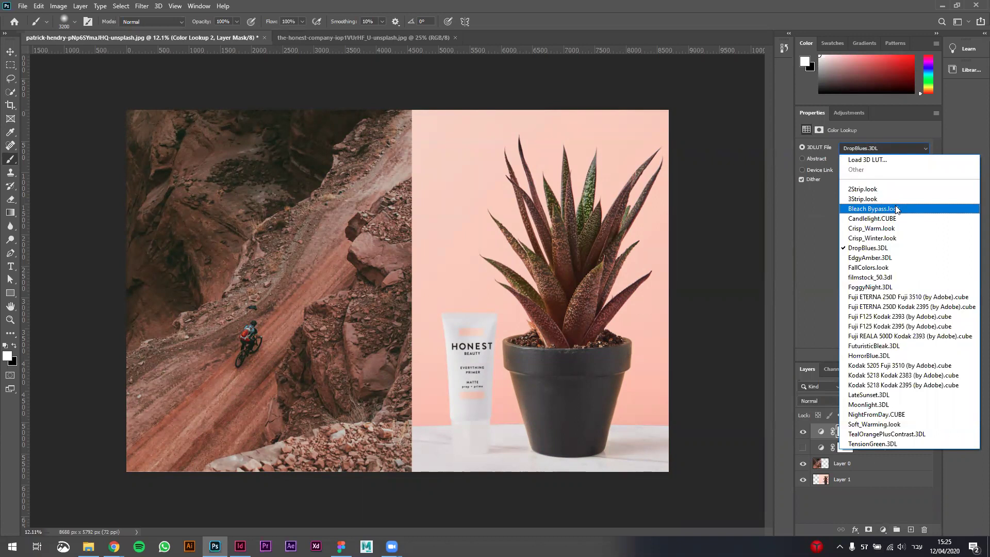
pyautogui.click(892, 230)
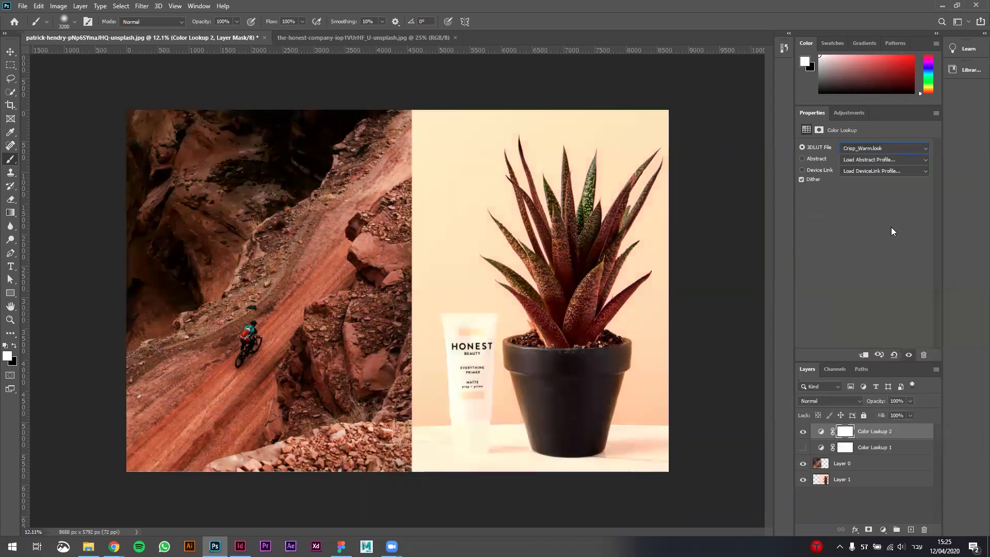
# Step: Hide and show the Color Lookup 2 layer repeatedly to compare the Crisp_Warm.look grading on both photos
pyautogui.click(801, 433)
pyautogui.click(802, 433)
pyautogui.click(802, 434)
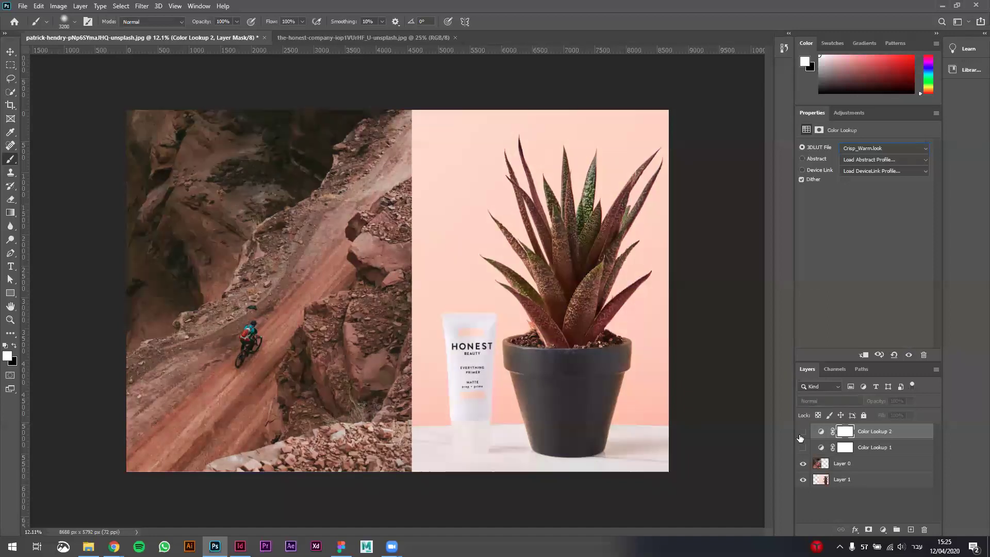
pyautogui.click(802, 434)
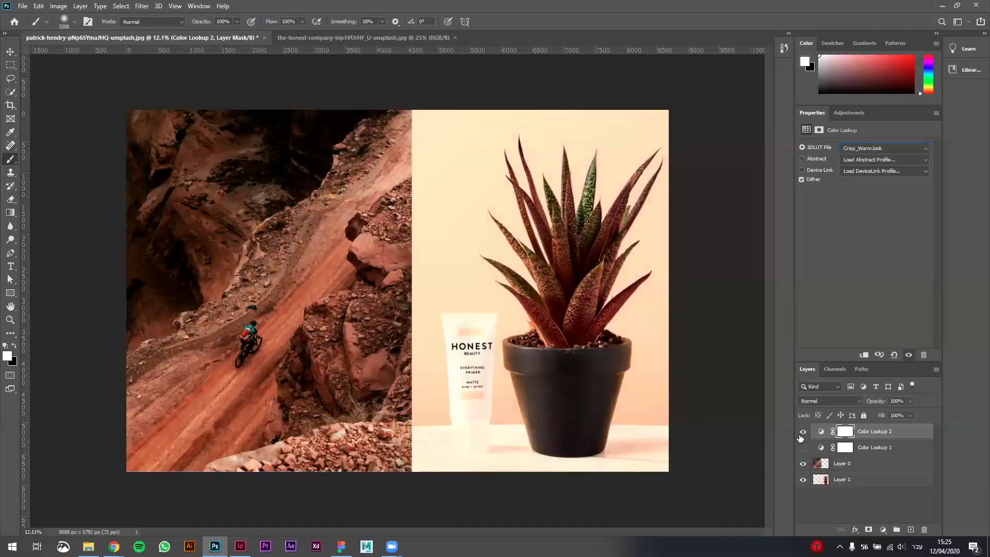
pyautogui.click(802, 434)
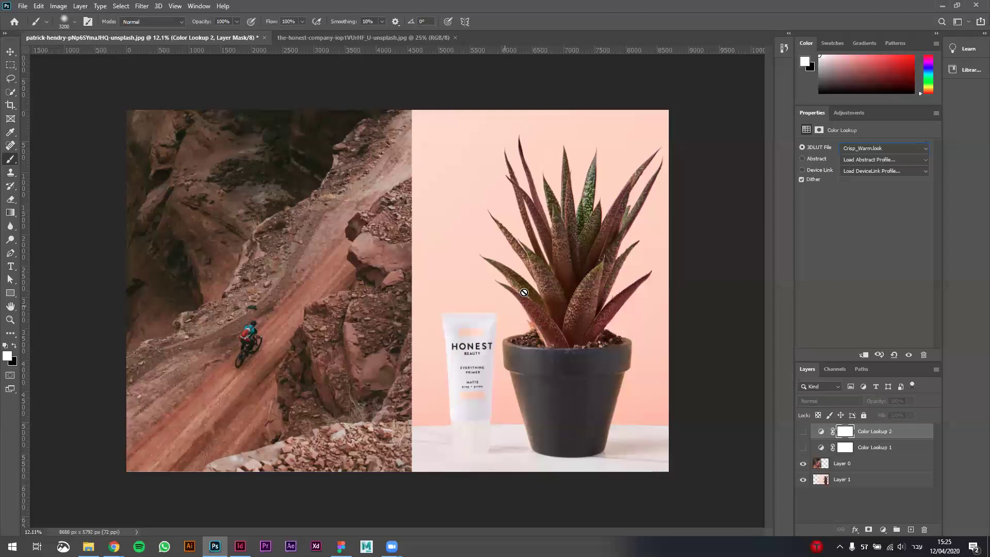
pyautogui.click(803, 434)
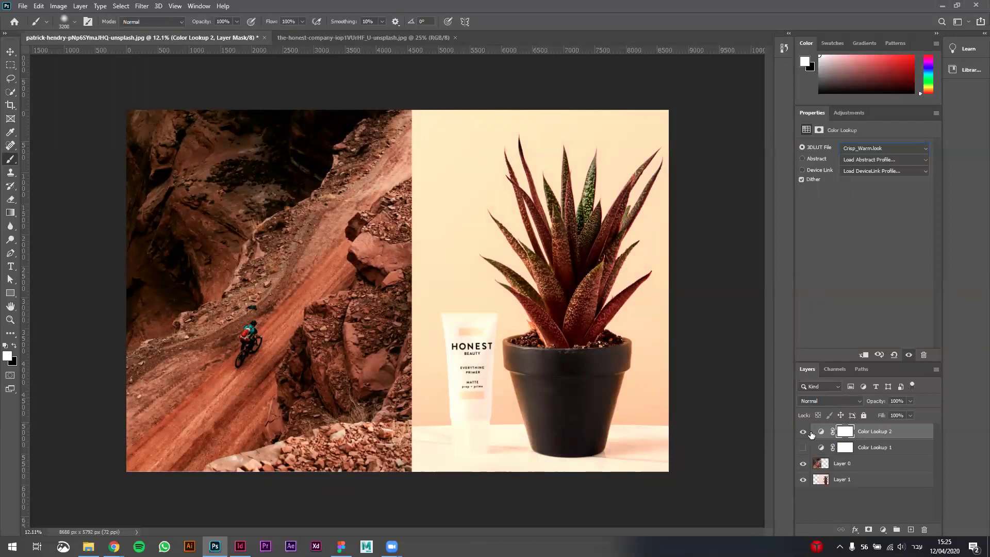
pyautogui.click(803, 433)
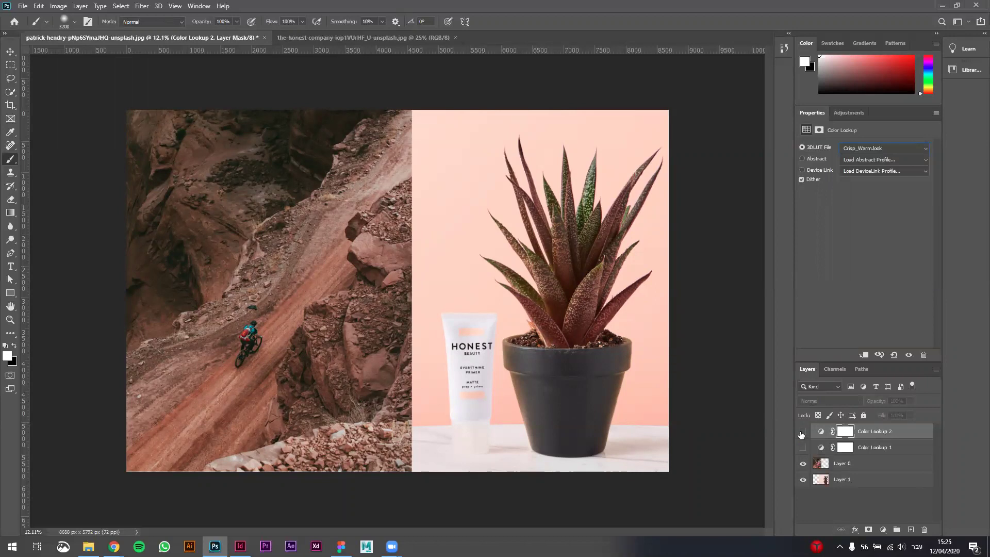
pyautogui.click(802, 432)
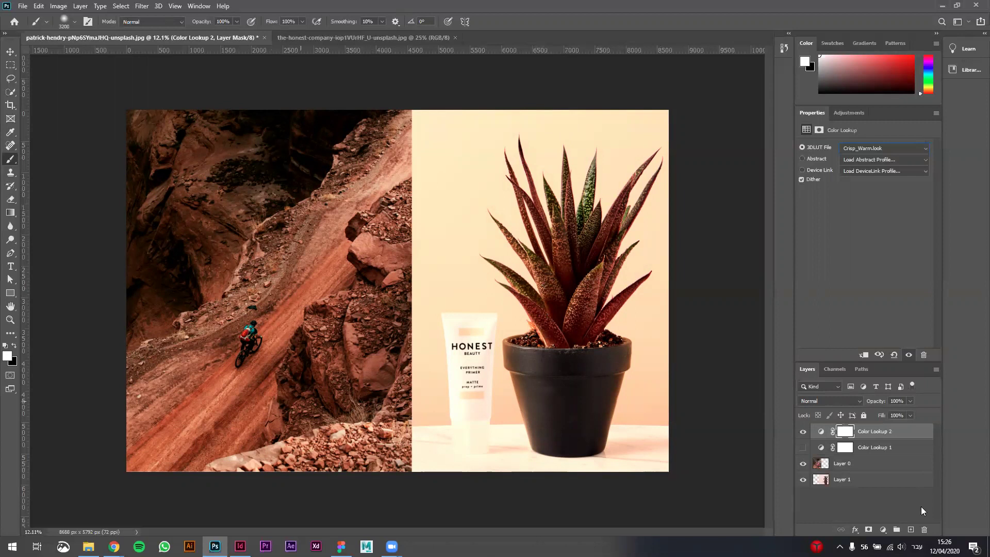
pyautogui.click(803, 433)
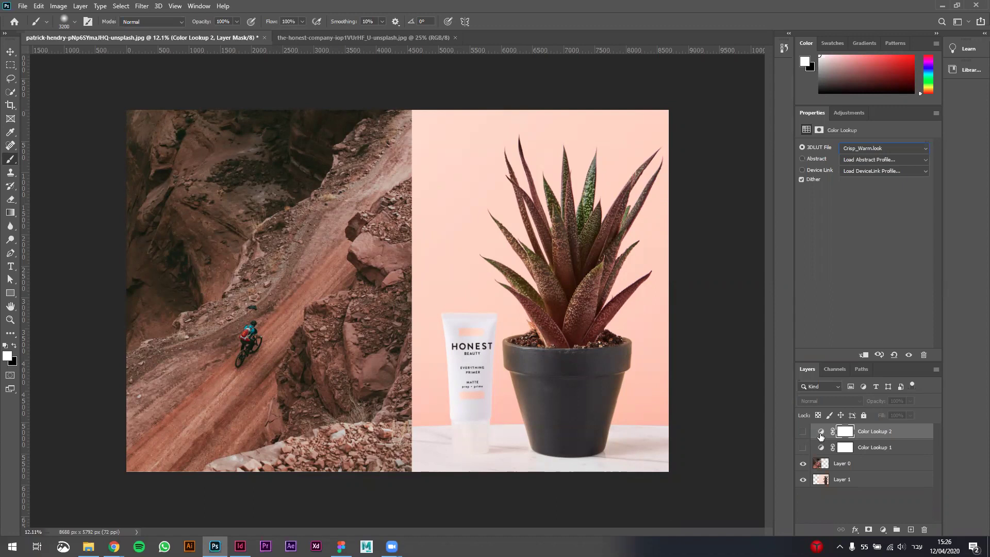
pyautogui.click(802, 433)
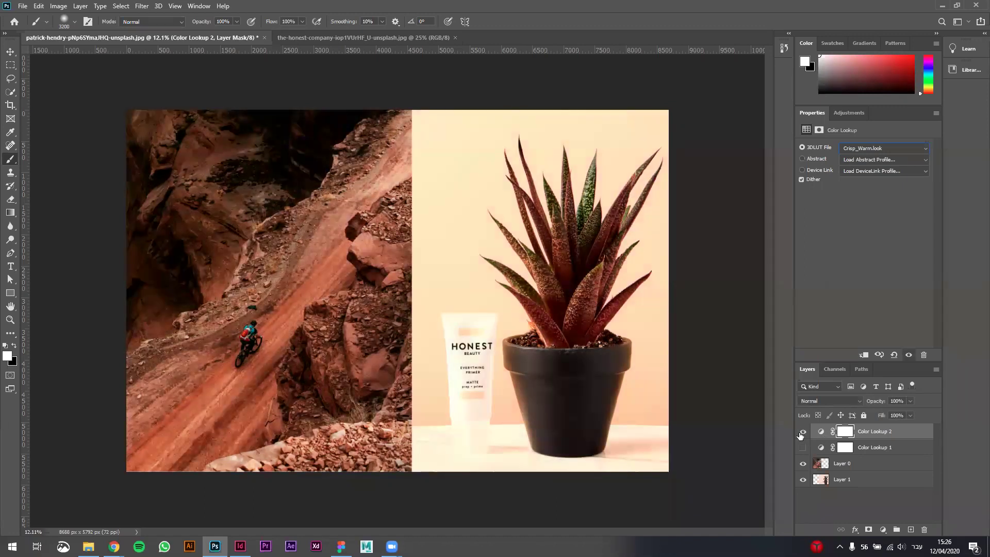
# Step: Lower the opacity of the Color Lookup 2 layer to soften the warm grading and hide the layer
pyautogui.click(862, 434)
pyautogui.click(910, 401)
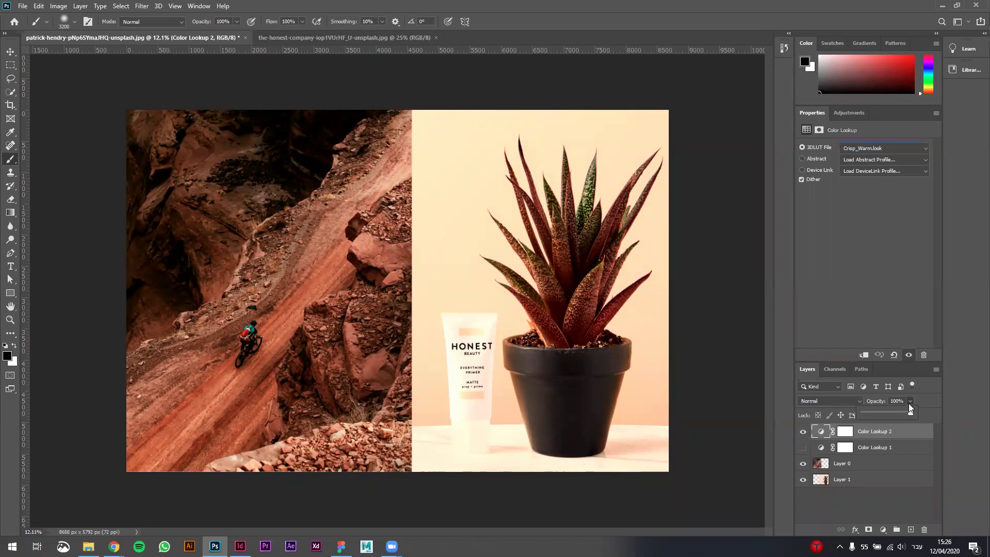
pyautogui.moveTo(909, 405); pyautogui.dragTo(886, 416)
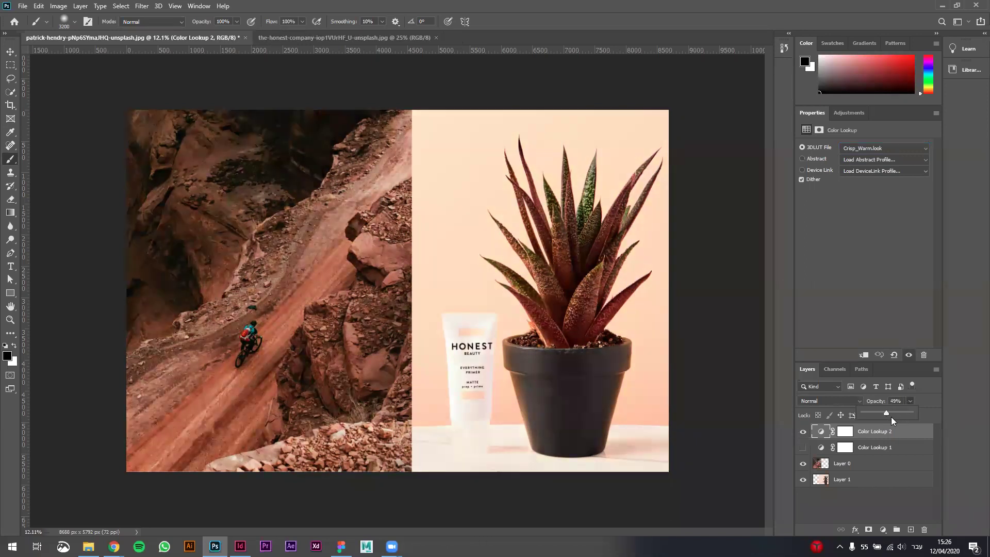
pyautogui.moveTo(895, 413); pyautogui.dragTo(893, 416)
pyautogui.click(916, 511)
pyautogui.click(803, 431)
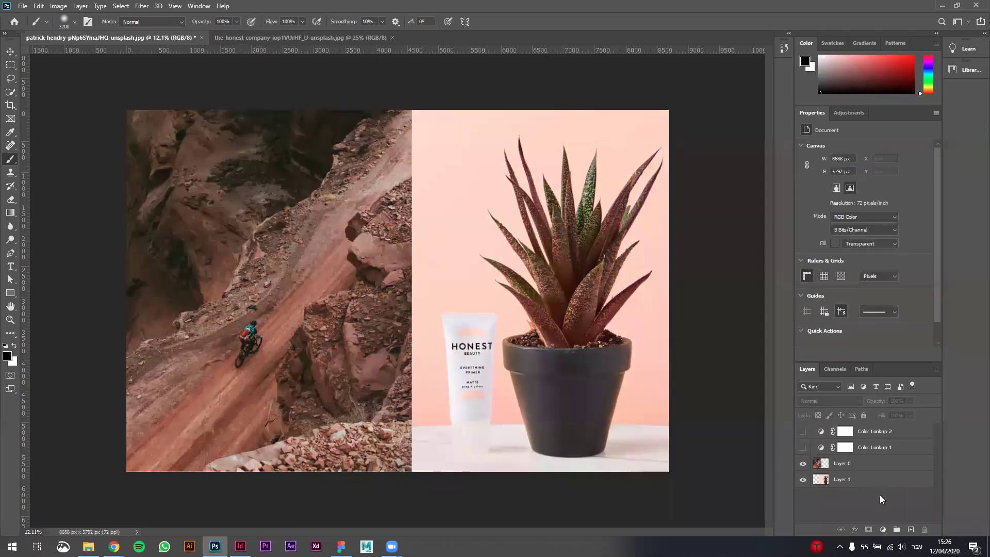
# Step: Add a Hue/Saturation adjustment layer, try Colorize with hue 32 and saturation 25, turn Colorize off and hide the layer
pyautogui.click(883, 529)
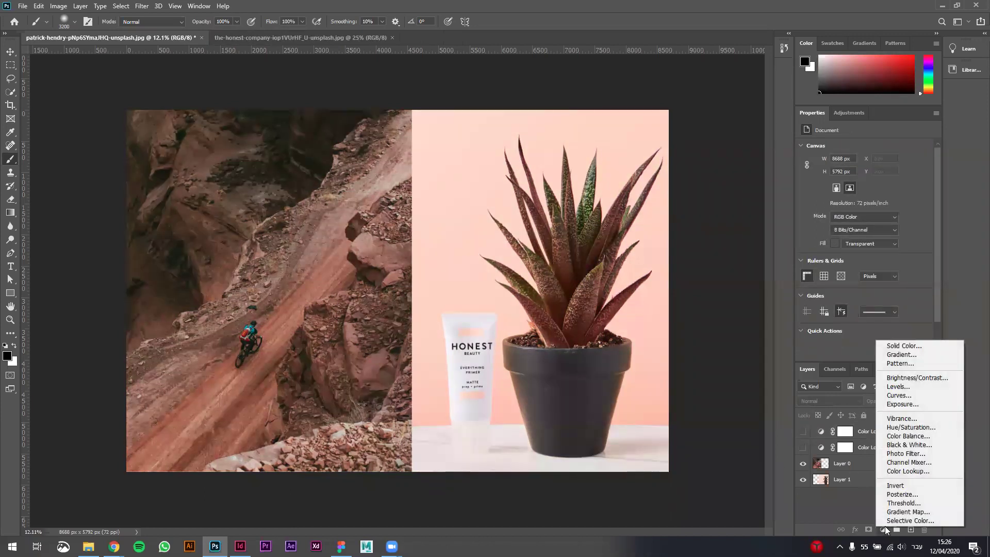
pyautogui.click(894, 428)
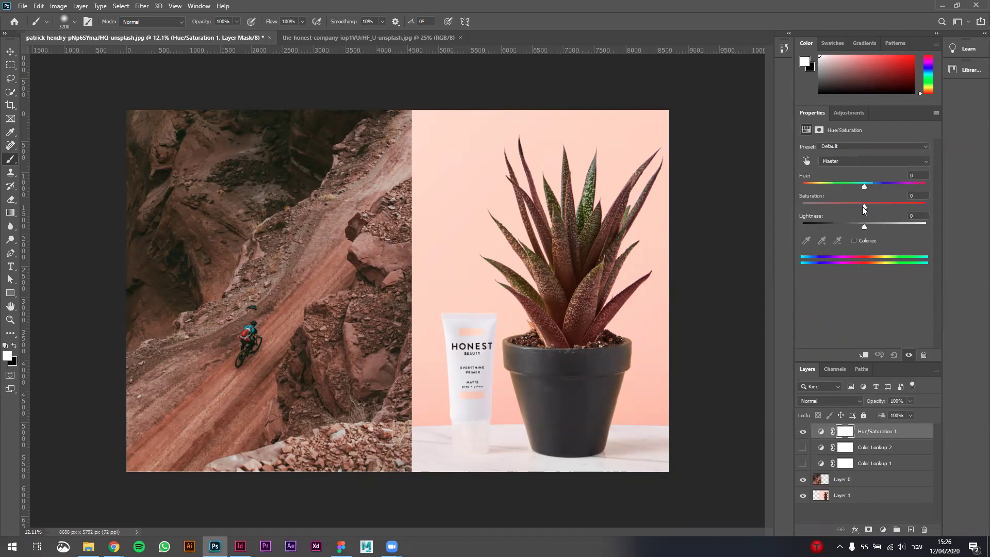
pyautogui.click(854, 241)
pyautogui.moveTo(806, 187)
pyautogui.mouseDown()
pyautogui.moveTo(824, 188)
pyautogui.moveTo(813, 187)
pyautogui.mouseUp()
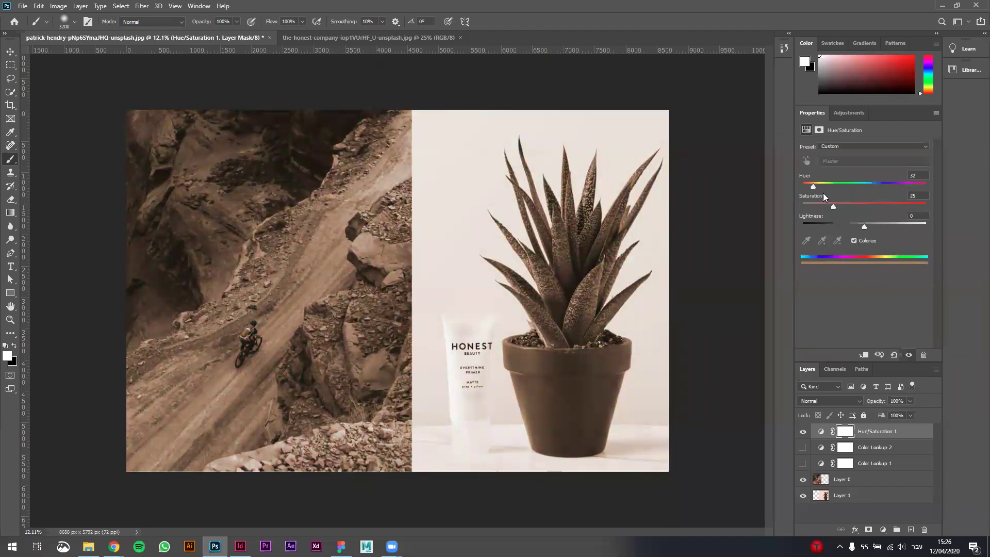
pyautogui.click(853, 241)
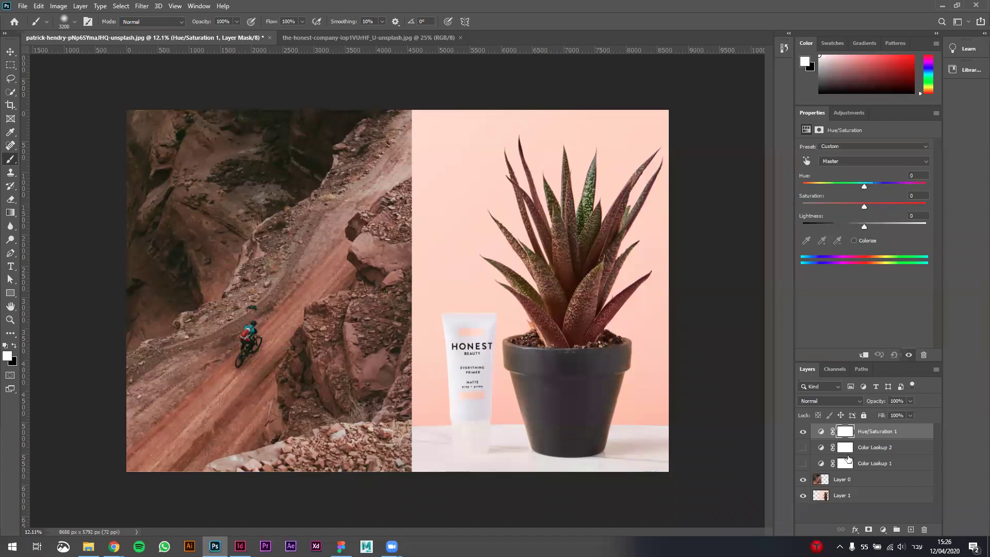
pyautogui.click(803, 432)
# Step: Switch Color Lookup 2 to the Crisp_Winter.look LUT, show the layer and raise its opacity to 100%
pyautogui.click(877, 447)
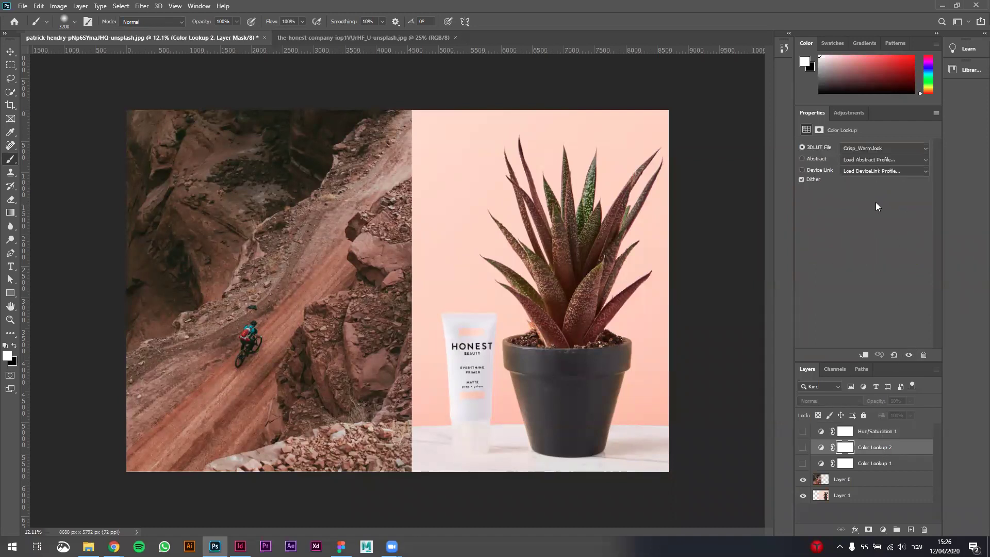
pyautogui.click(859, 148)
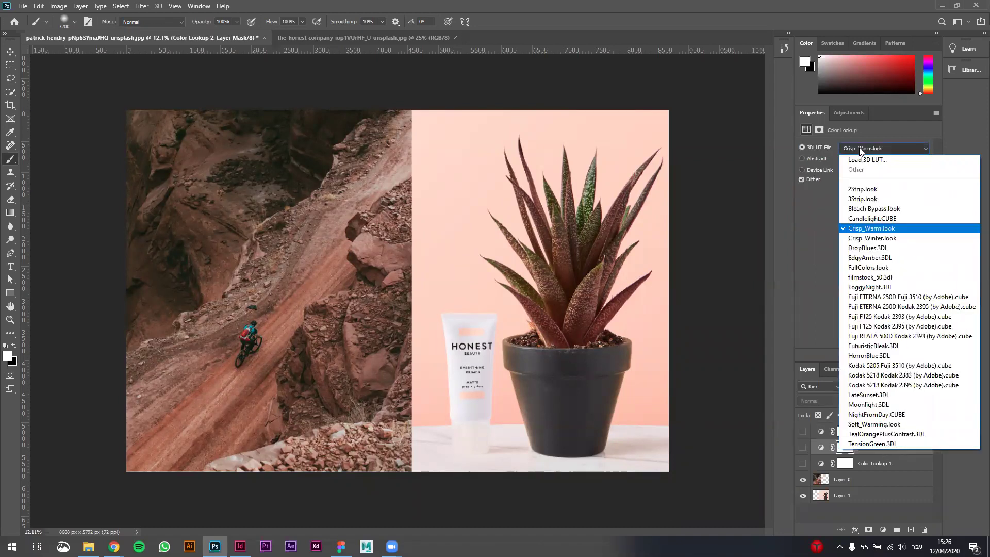
pyautogui.click(875, 242)
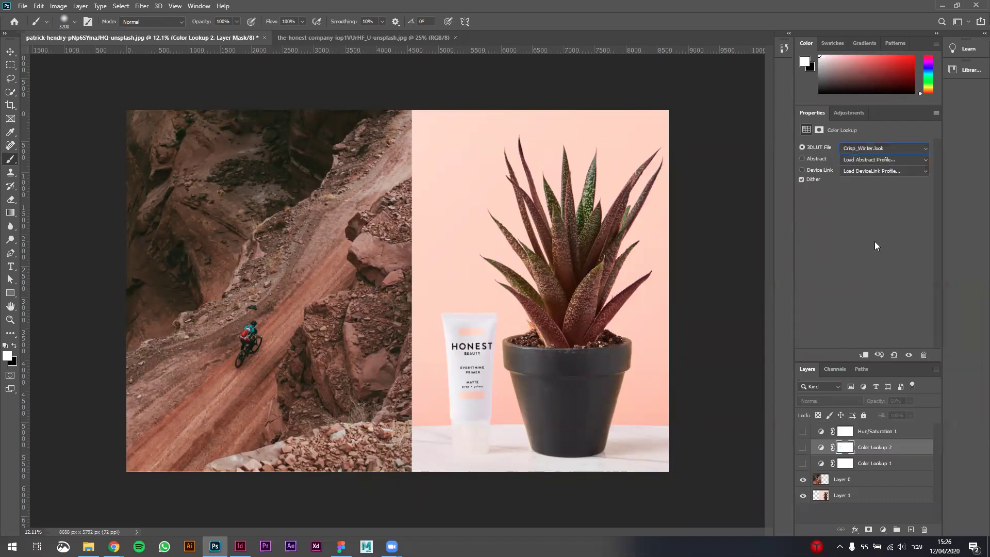
pyautogui.click(803, 447)
pyautogui.click(910, 401)
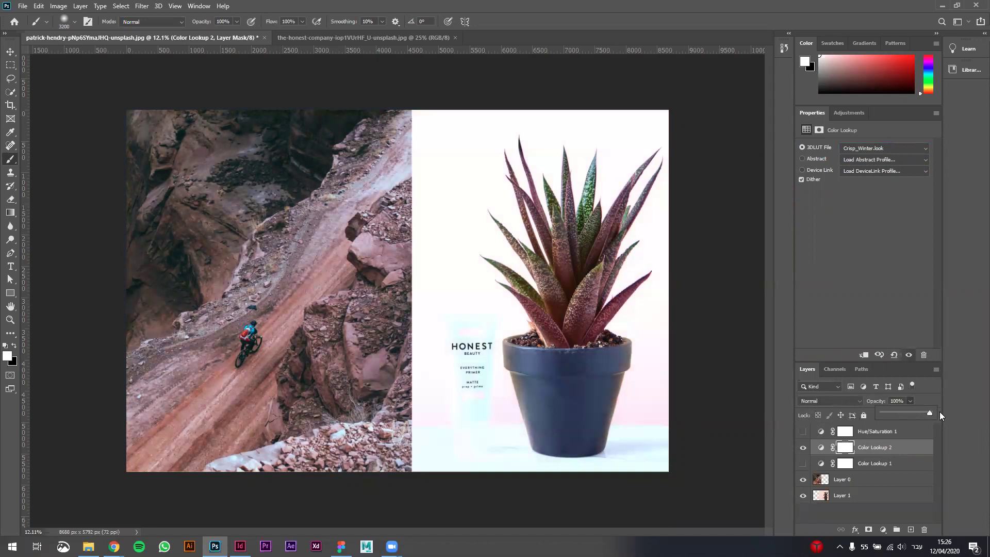
pyautogui.click(203, 262)
# Step: Hide the Color Lookup 2 layer and show the Hue/Saturation 1 layer
pyautogui.click(864, 453)
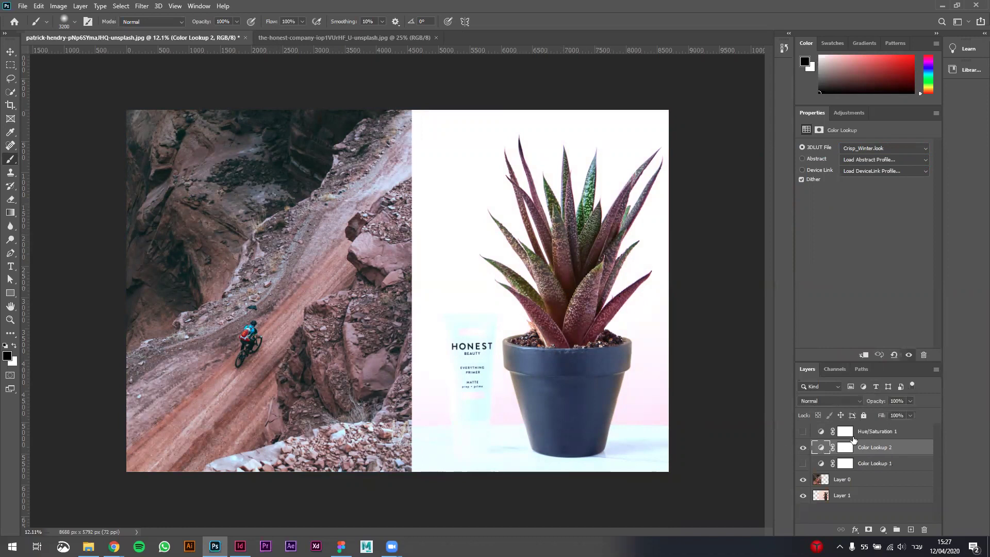
pyautogui.click(803, 448)
pyautogui.click(803, 431)
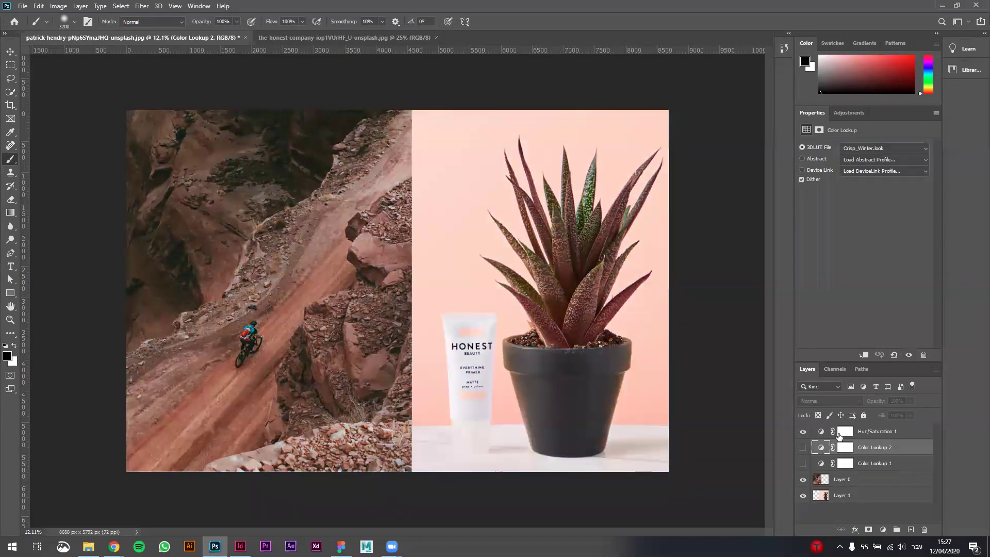
# Step: Compare the image with Hue/Saturation 1 and Color Lookup 2, turn on Colorize for Hue/Saturation 1 and set its hue to 240
pyautogui.click(845, 431)
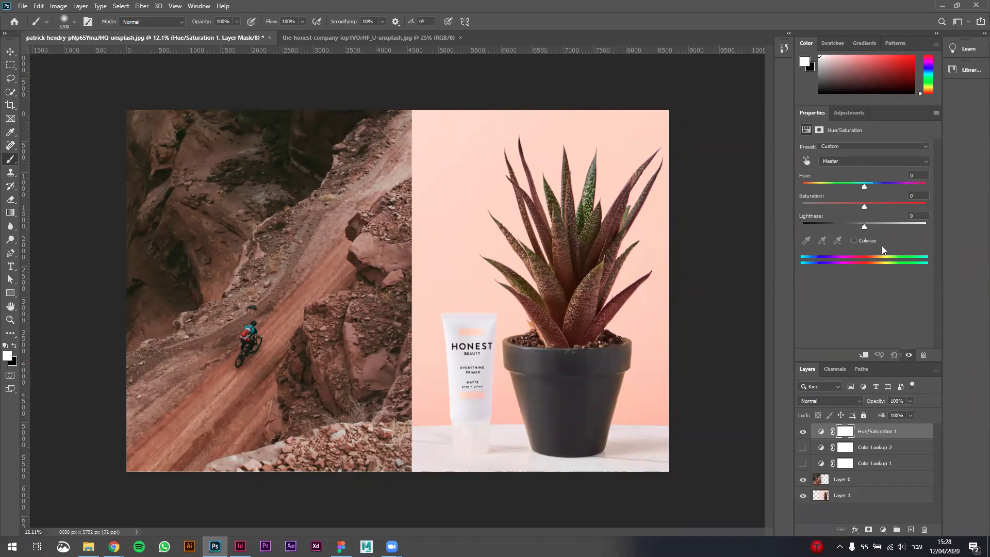
pyautogui.click(803, 433)
pyautogui.click(802, 448)
pyautogui.click(803, 447)
pyautogui.click(803, 432)
pyautogui.click(854, 240)
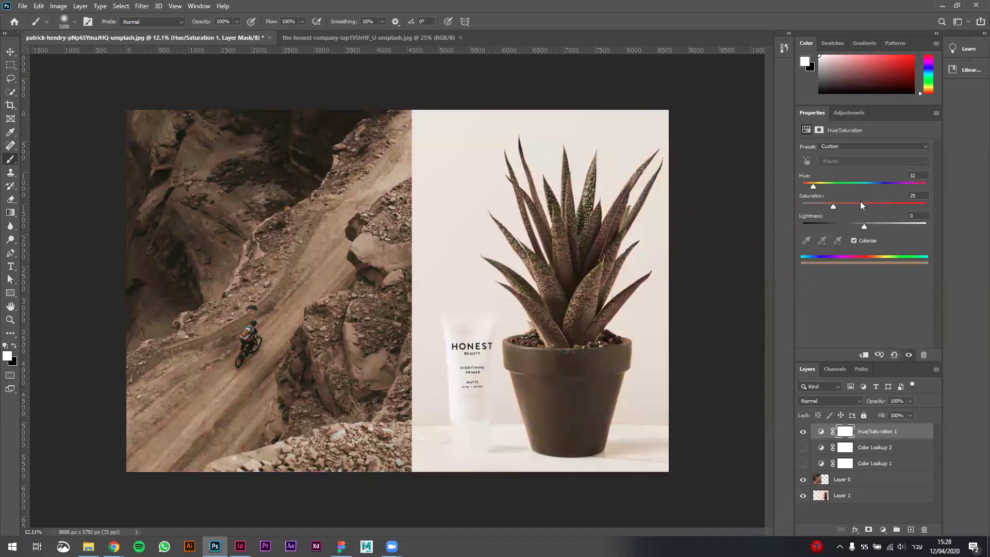
pyautogui.moveTo(826, 186); pyautogui.dragTo(886, 180)
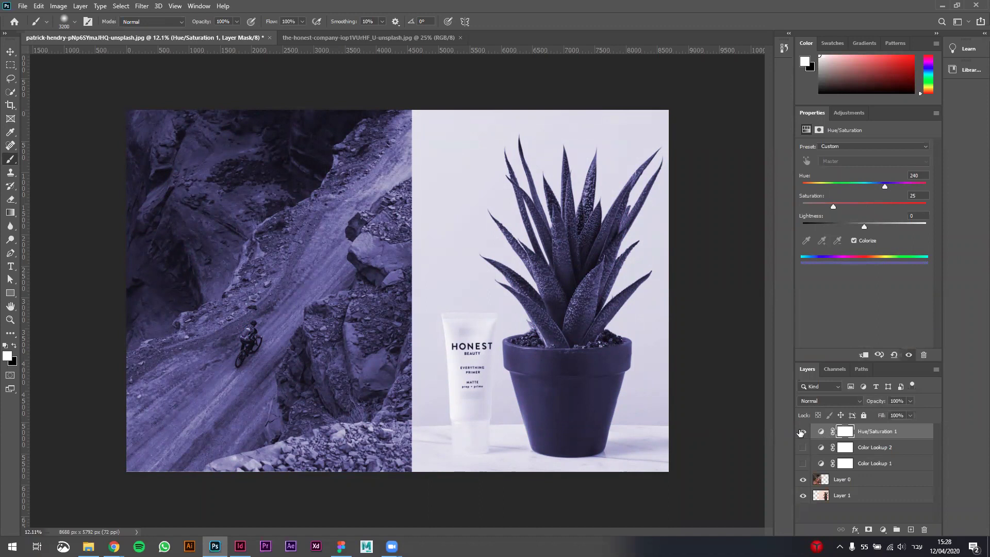
# Step: Compare the Hue/Saturation 1 and Color Lookup 2 effects, leaving both layers hidden and Color Lookup 1 shown
pyautogui.click(803, 448)
pyautogui.click(802, 449)
pyautogui.click(803, 432)
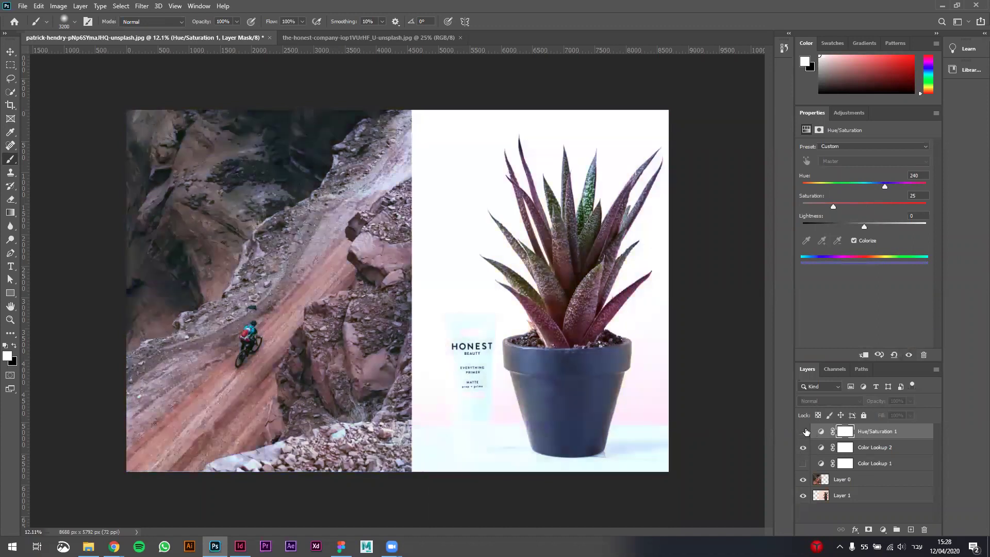
pyautogui.click(803, 448)
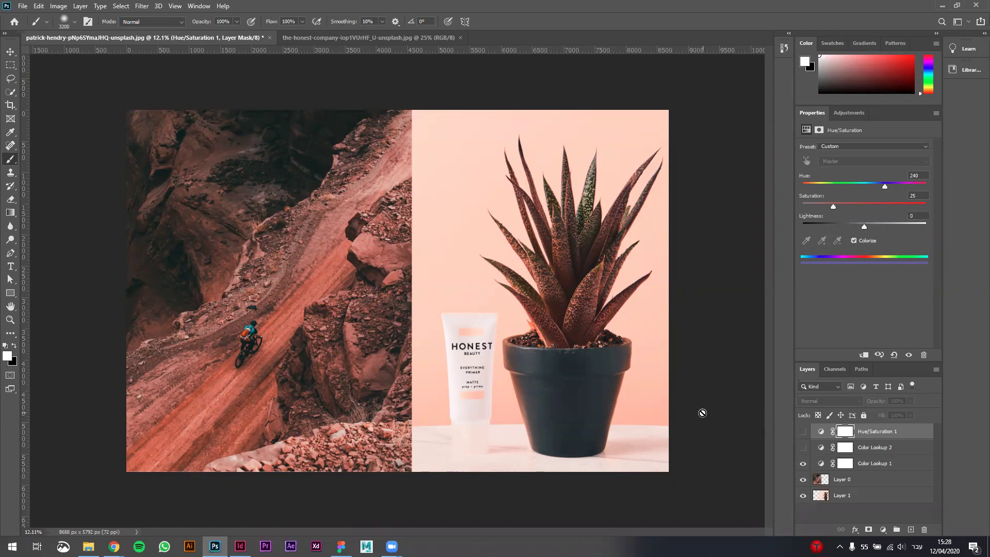
# Step: Try the Fuji ETERNA 250D Fuji 3510 (by Adobe).cube LUT on the Color Lookup 1 layer
pyautogui.click(876, 465)
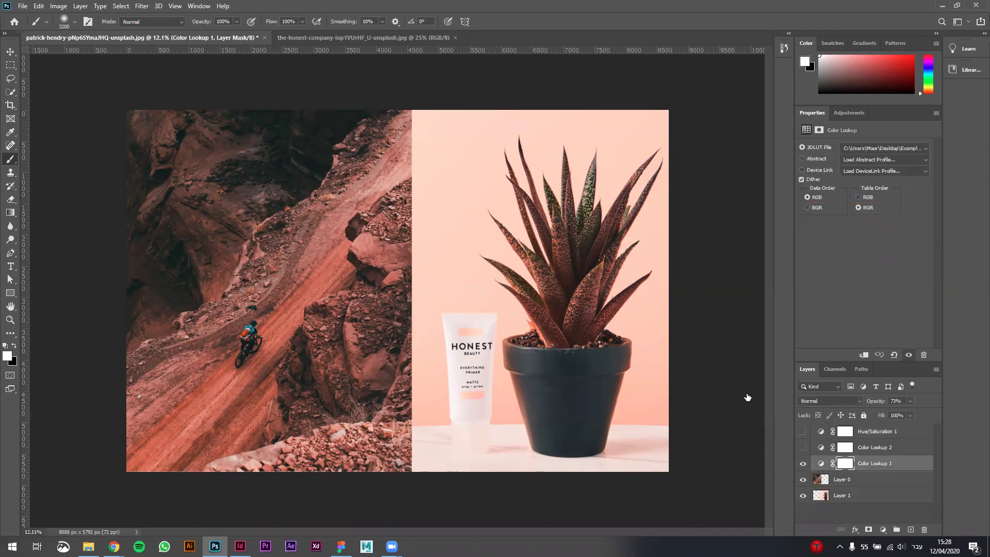
pyautogui.click(896, 148)
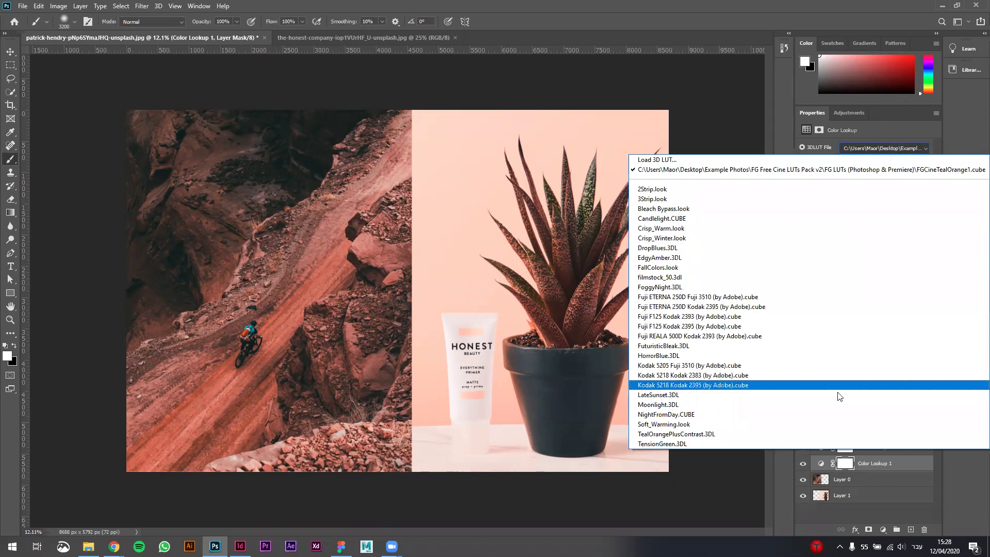
pyautogui.click(809, 297)
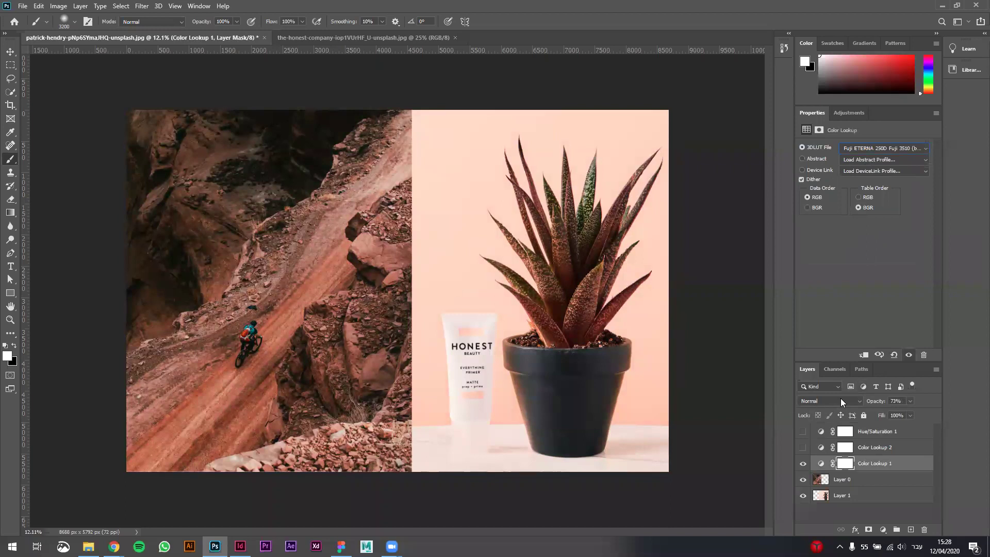
# Step: Apply the HorrorBlue.3DL LUT to the Color Lookup 1 layer
pyautogui.click(875, 465)
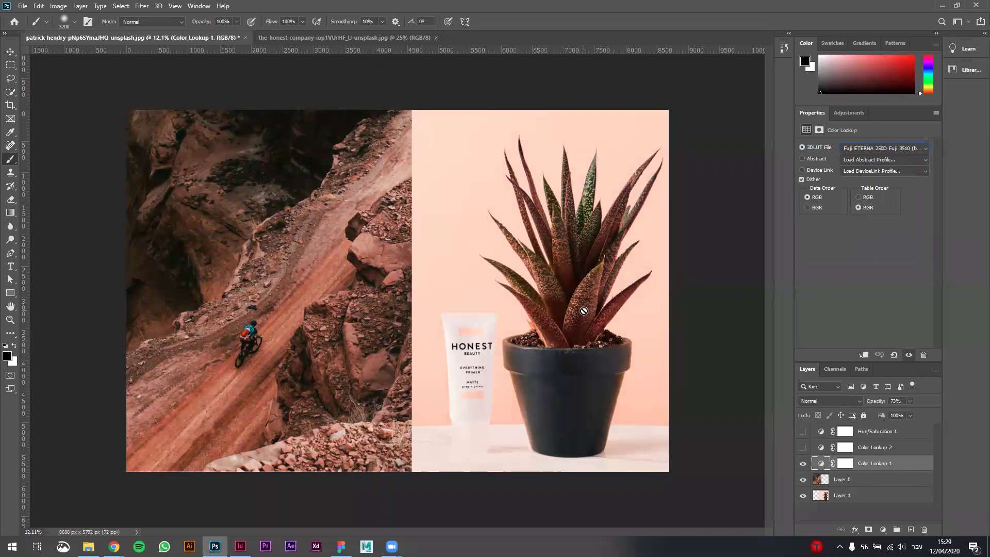
pyautogui.click(877, 150)
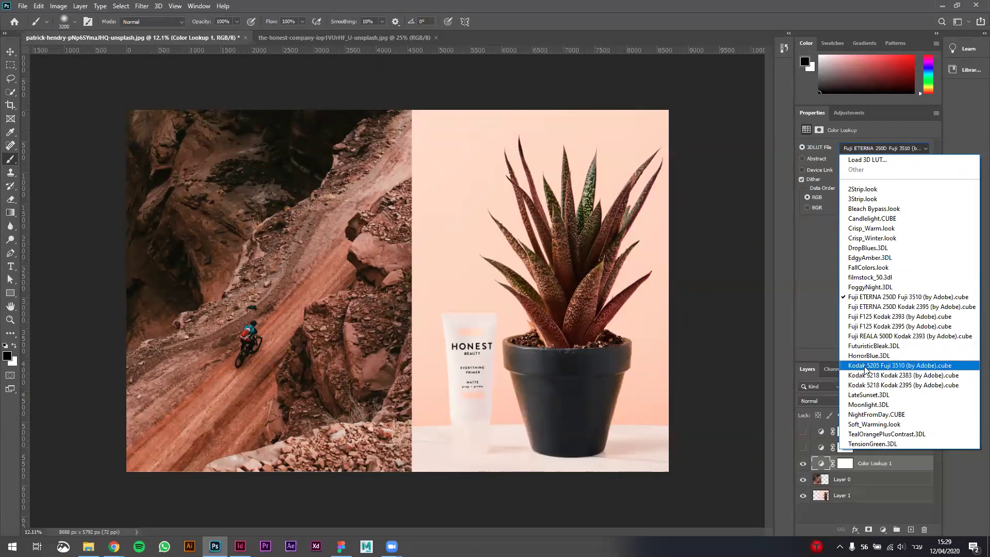
pyautogui.click(842, 191)
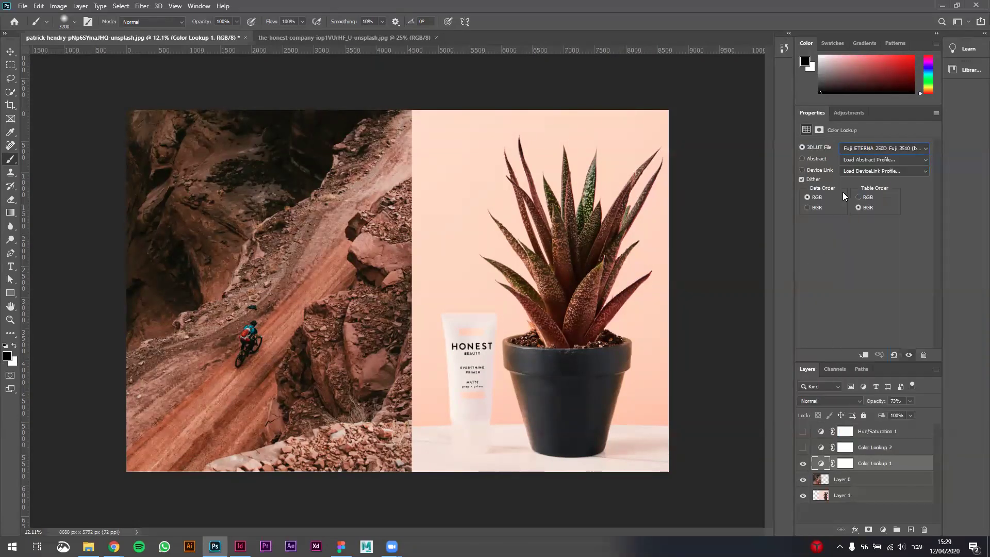
pyautogui.click(873, 148)
pyautogui.click(882, 356)
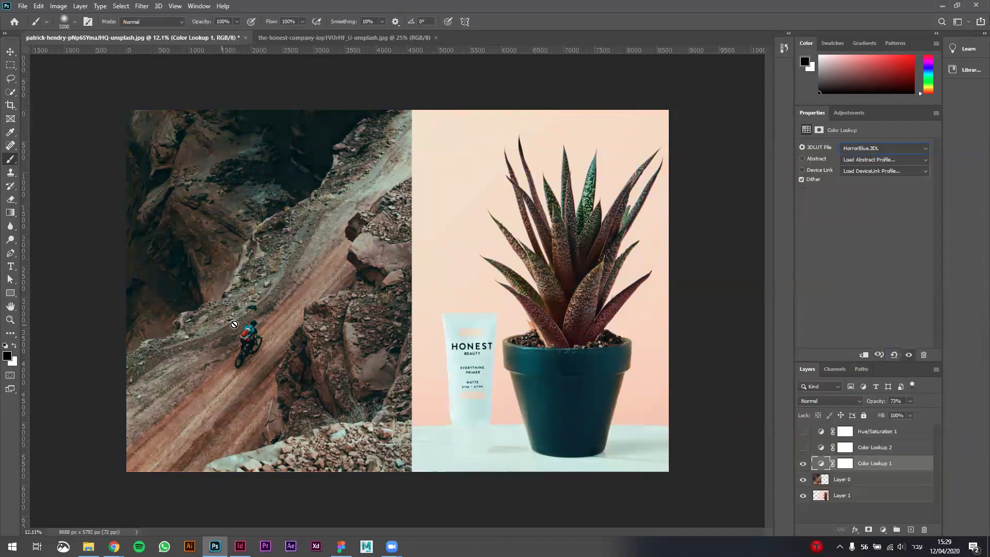
pyautogui.click(856, 148)
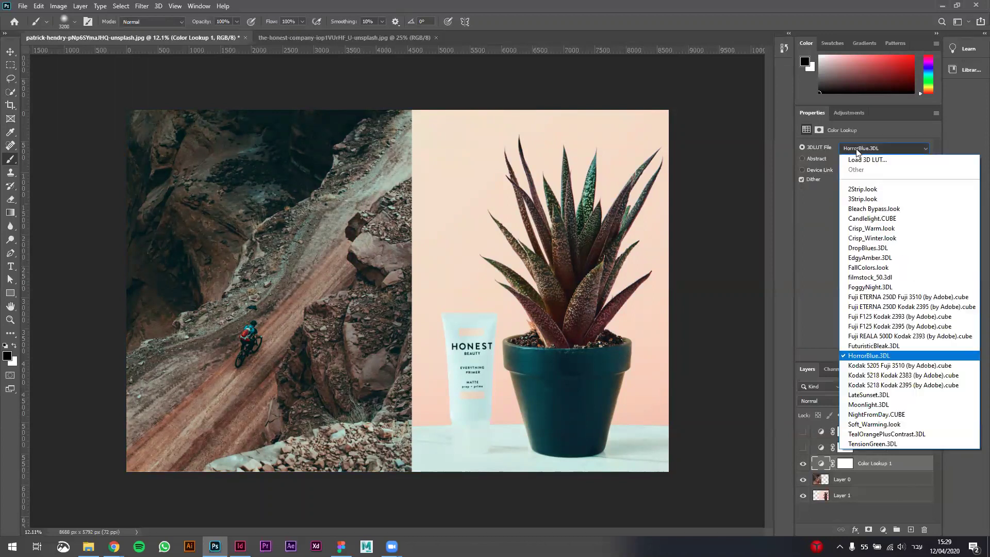
pyautogui.click(877, 356)
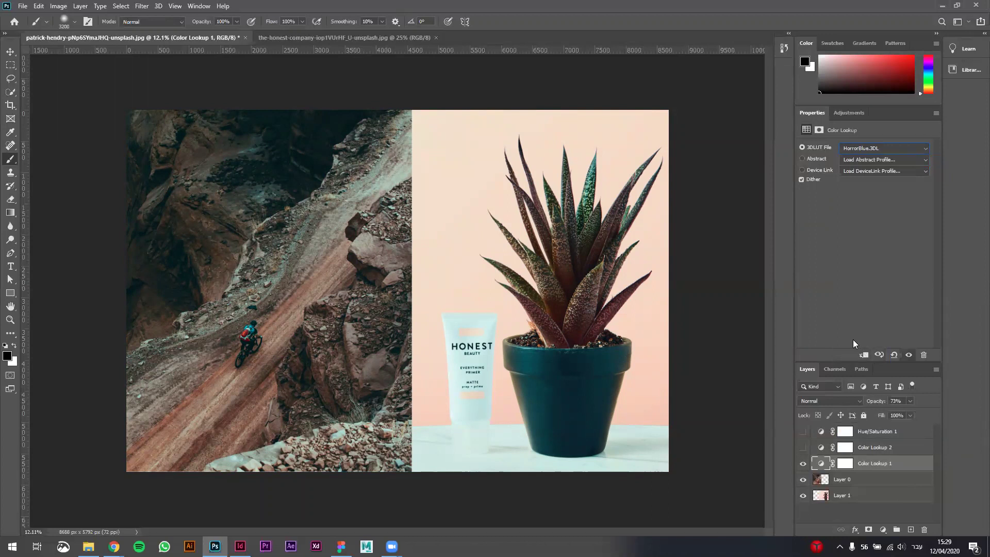
# Step: Raise the opacity of Color Lookup 1 to 100% and compare the images with and without the layer
pyautogui.click(834, 401)
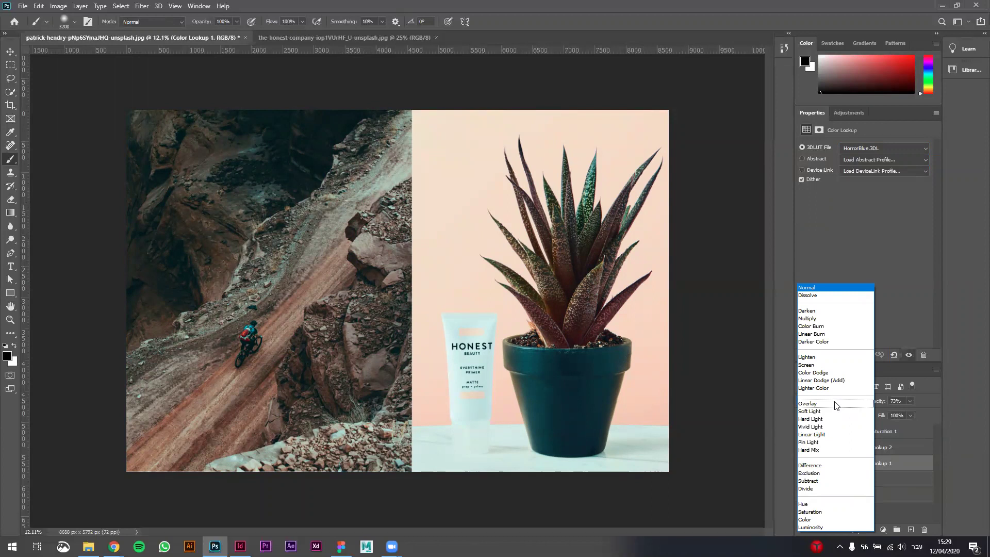
pyautogui.click(885, 423)
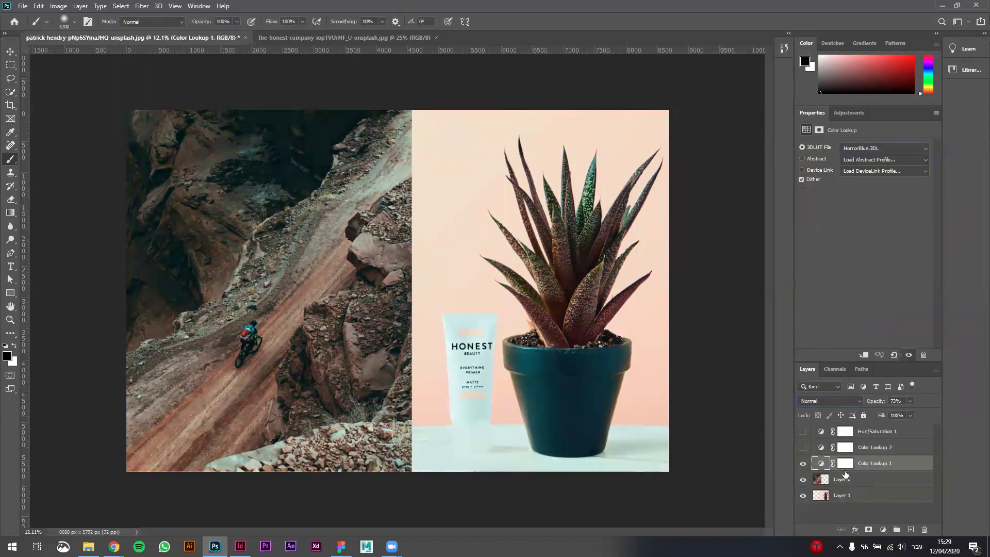
pyautogui.click(803, 464)
pyautogui.click(804, 464)
pyautogui.click(908, 401)
pyautogui.moveTo(907, 411); pyautogui.dragTo(955, 413)
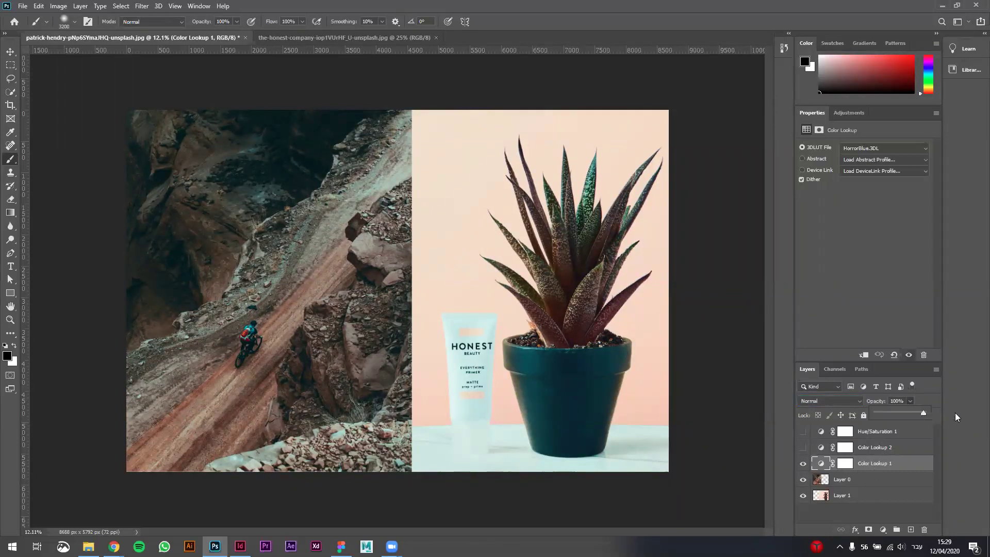
pyautogui.click(804, 464)
pyautogui.click(803, 464)
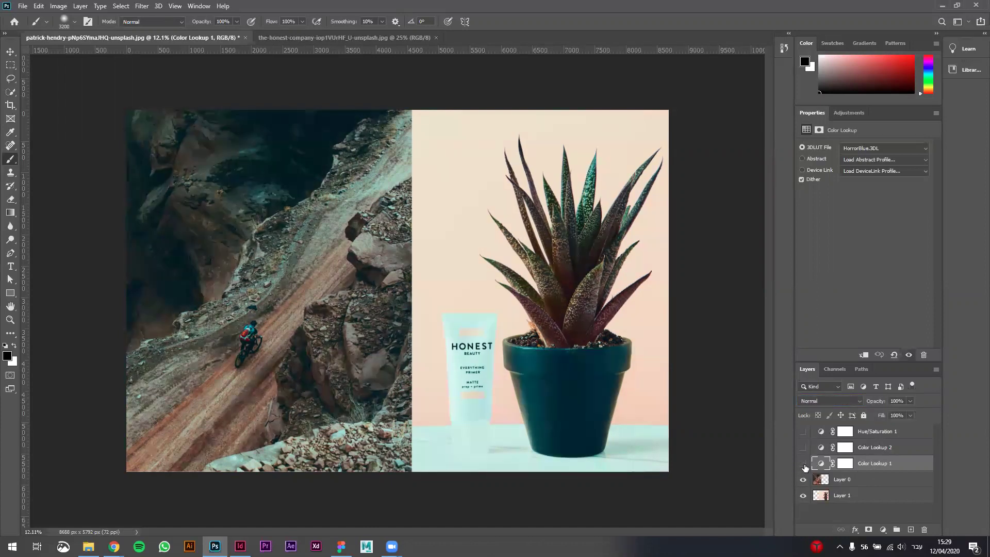
pyautogui.click(803, 464)
pyautogui.click(804, 464)
# Step: Preview blend modes for Color Lookup 1, set it to Saturation and hide the layer
pyautogui.click(851, 402)
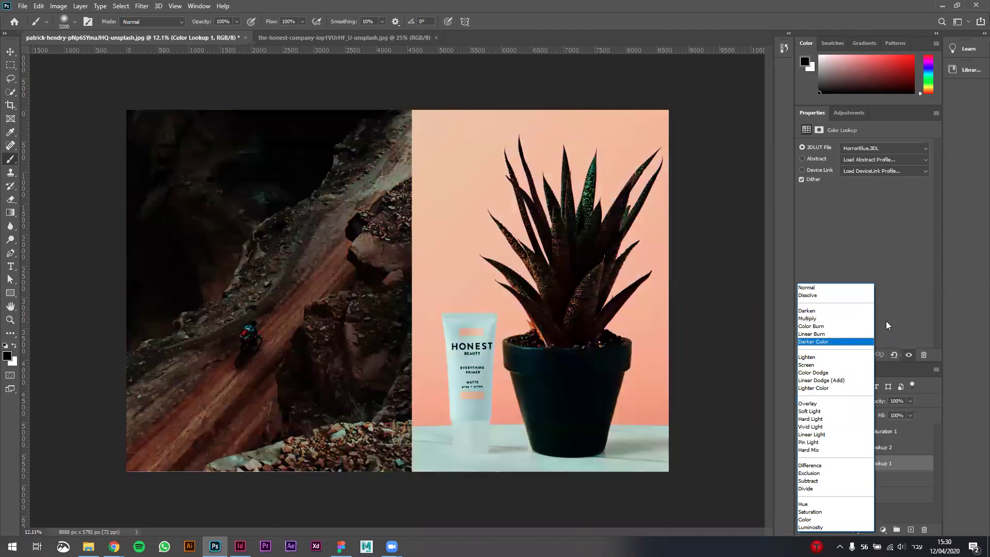
pyautogui.click(886, 320)
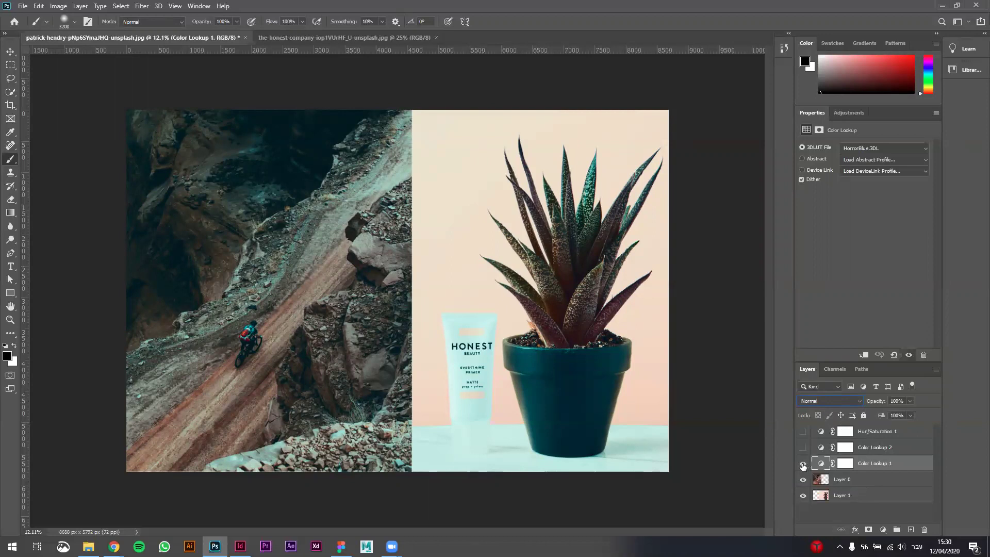
pyautogui.click(824, 406)
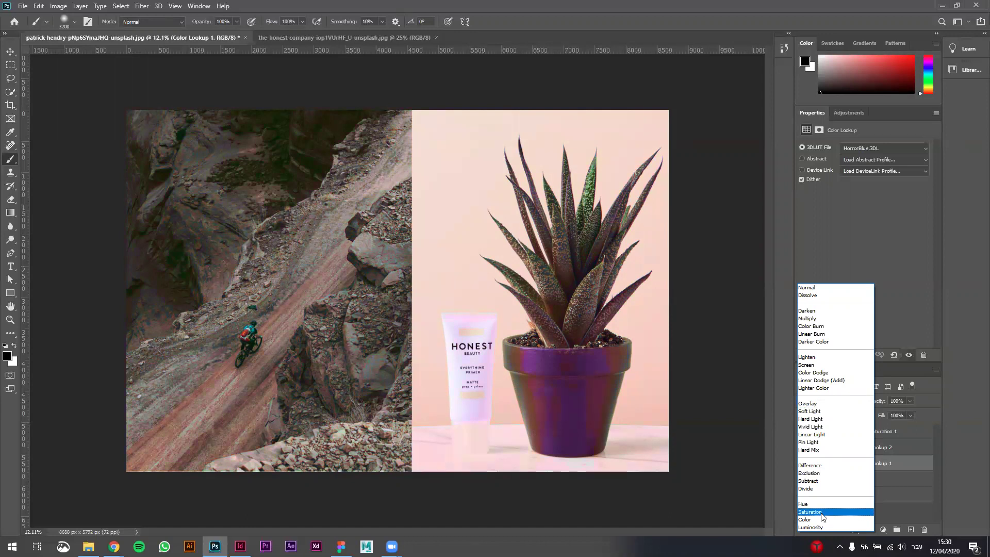
pyautogui.click(821, 512)
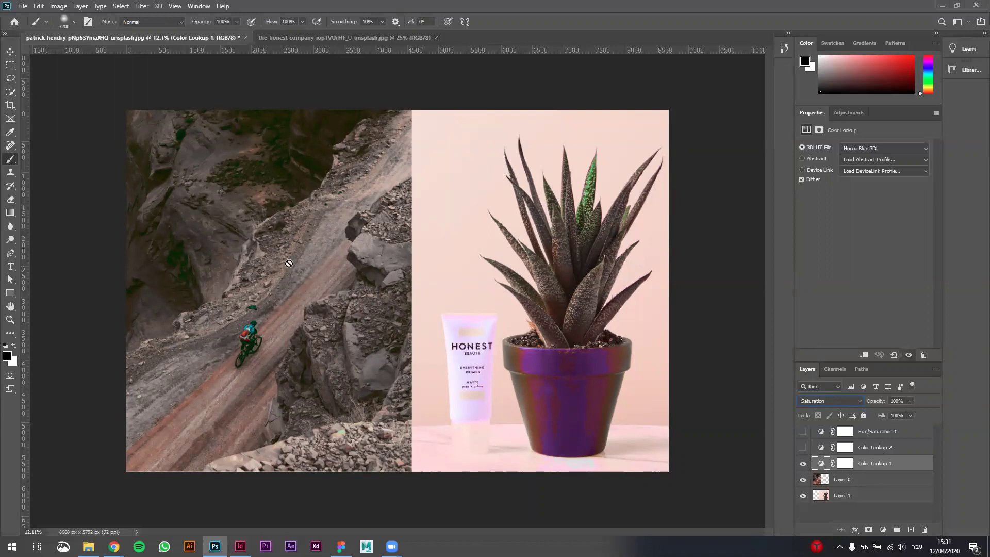
pyautogui.click(803, 464)
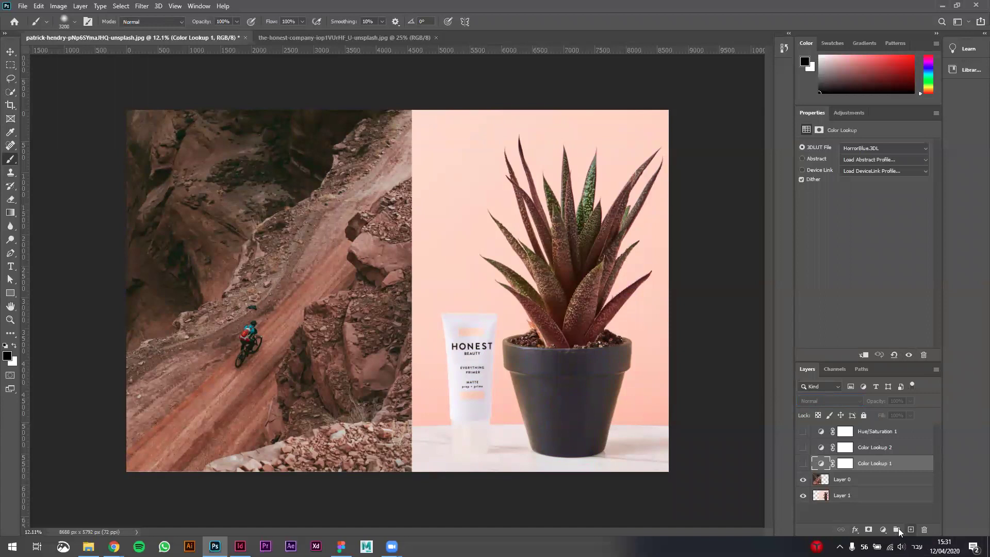
# Step: Draw a rectangle shape of about 3940 × 2905 px across both photos on a new layer and fill it with black
pyautogui.click(910, 529)
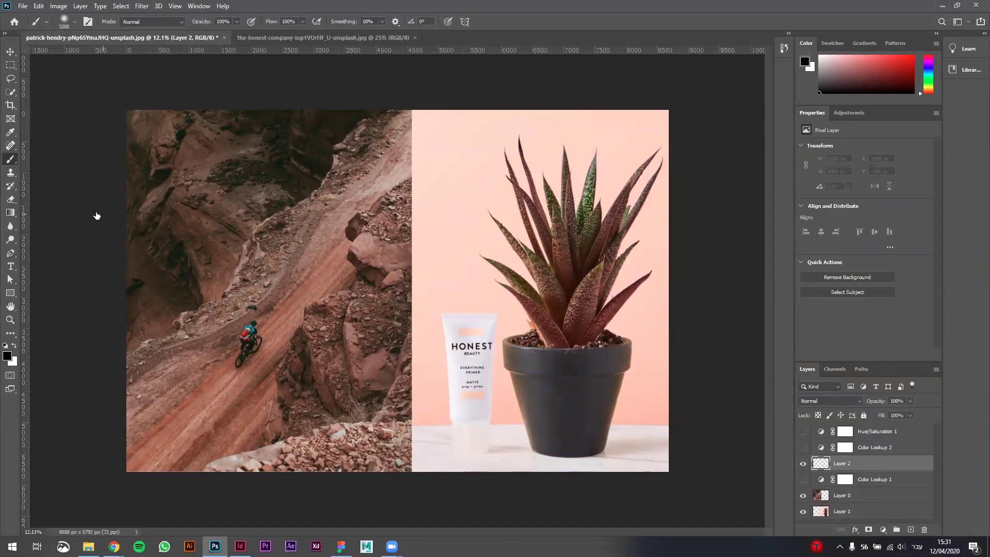
pyautogui.click(11, 293)
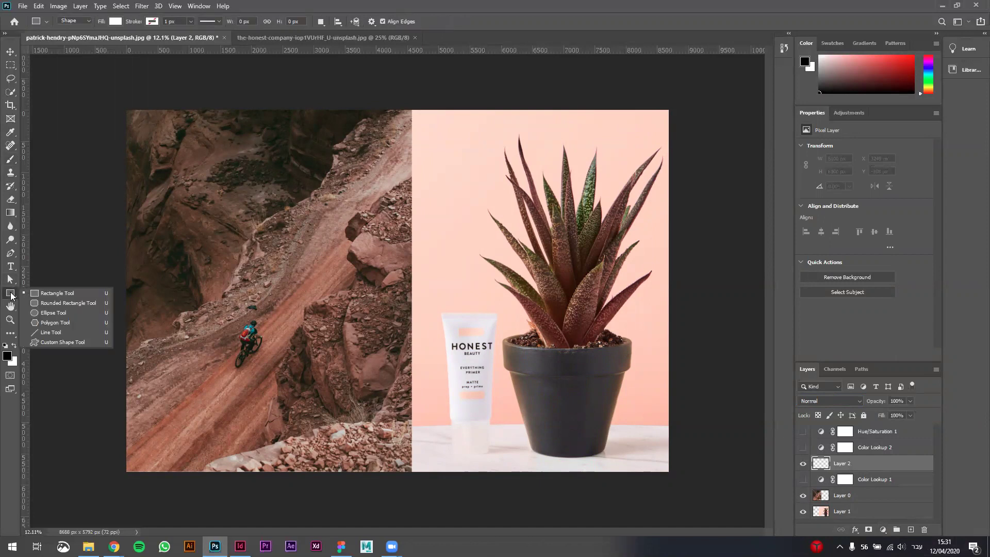
pyautogui.click(54, 293)
pyautogui.moveTo(215, 195); pyautogui.dragTo(479, 352)
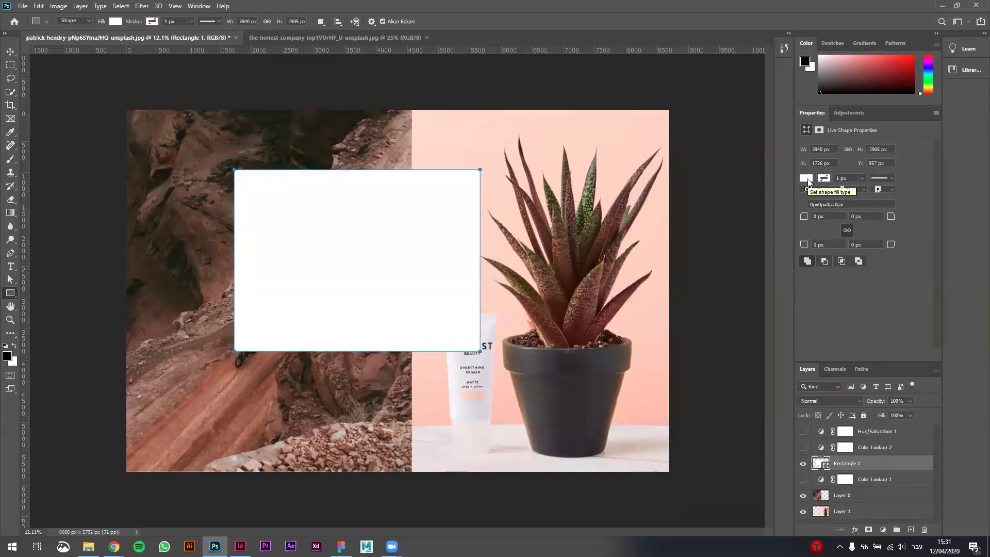
pyautogui.click(807, 178)
pyautogui.click(808, 233)
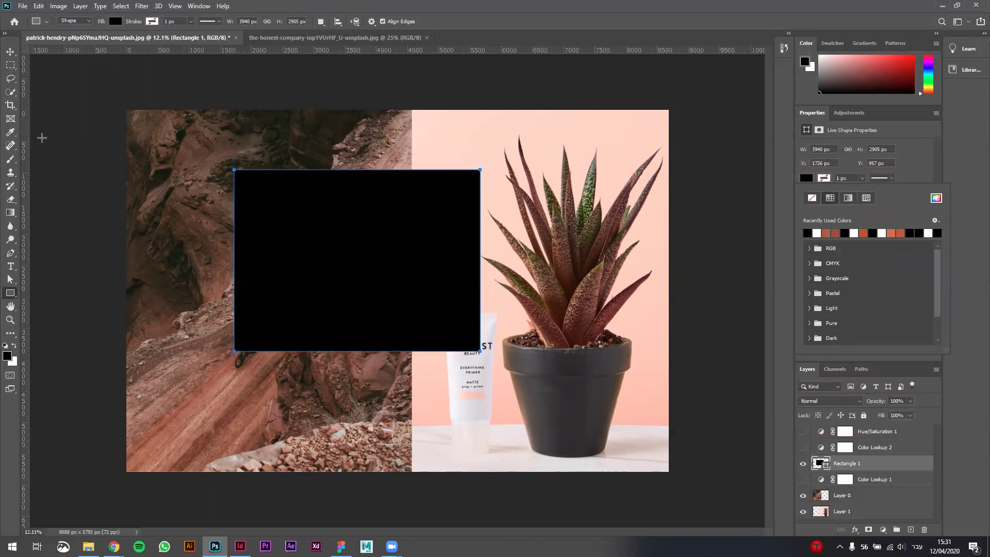
# Step: Move the Rectangle 1 layer below Color Lookup 1 and set its blend mode to Hue
pyautogui.click(14, 52)
pyautogui.moveTo(876, 470); pyautogui.dragTo(871, 489)
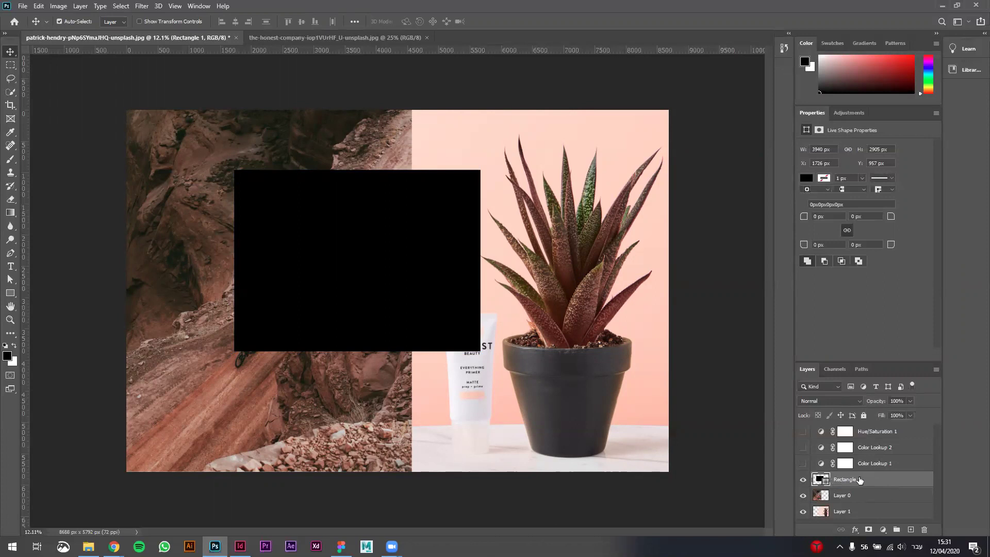
pyautogui.click(849, 400)
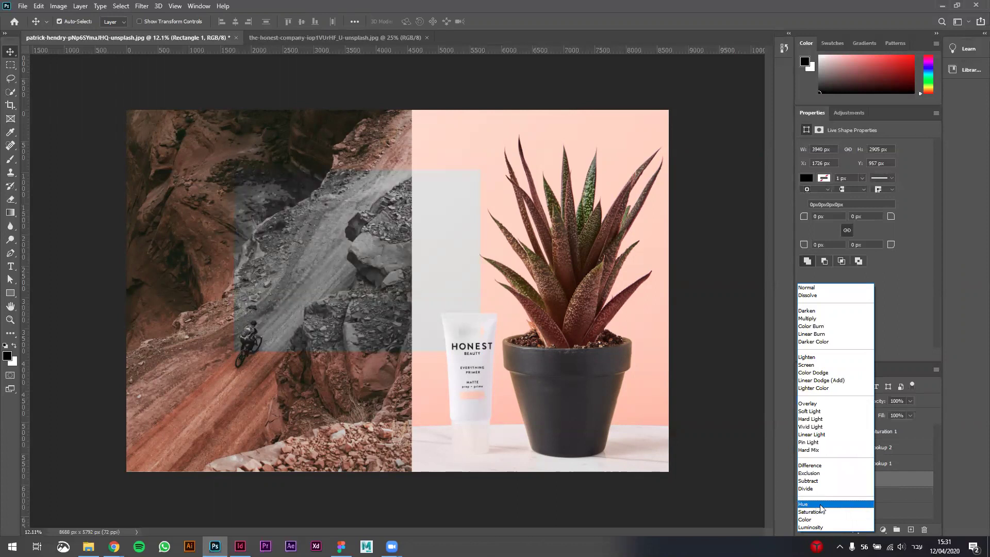
pyautogui.click(817, 505)
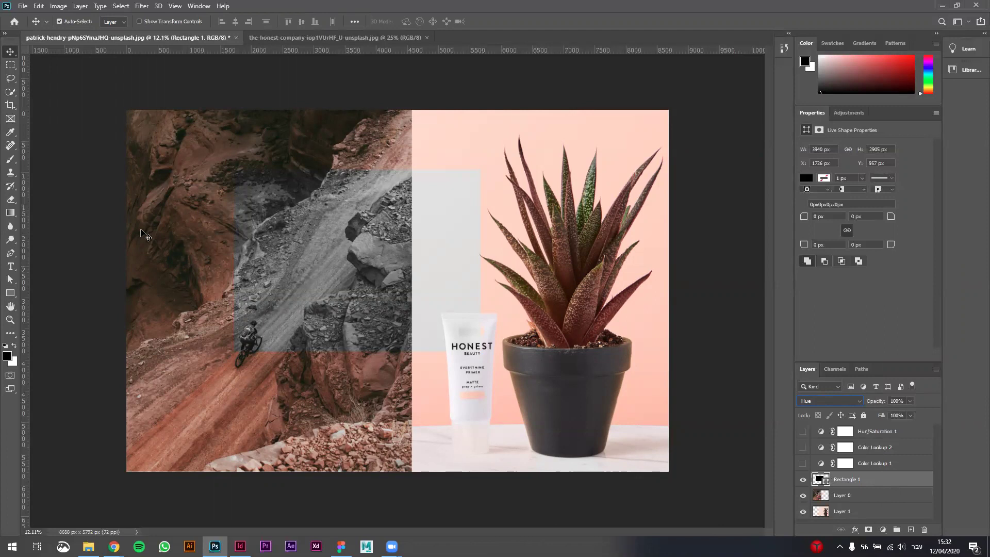
# Step: Add a new layer above Rectangle 1 and fill it with a black-to-white radial gradient centred on the canyon photo
pyautogui.click(10, 212)
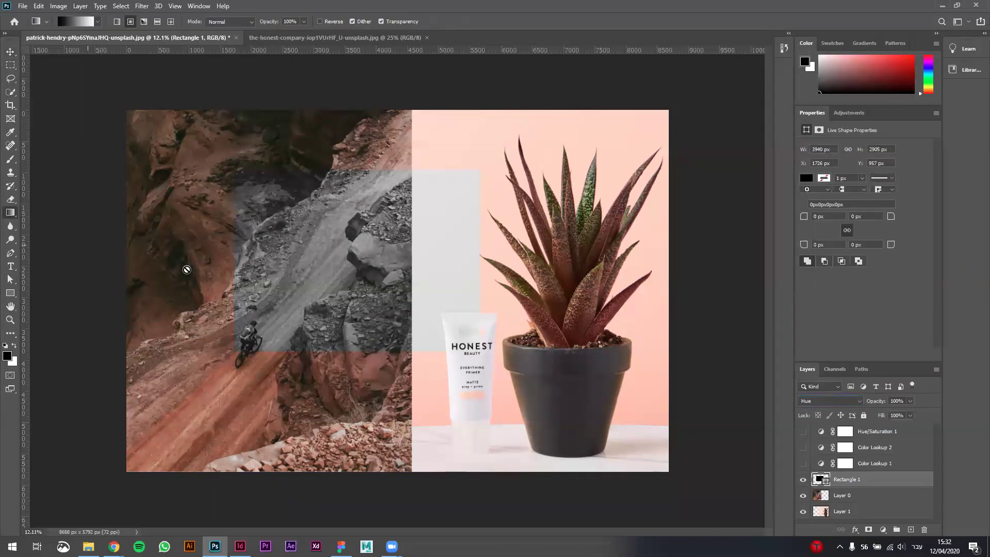
pyautogui.click(216, 265)
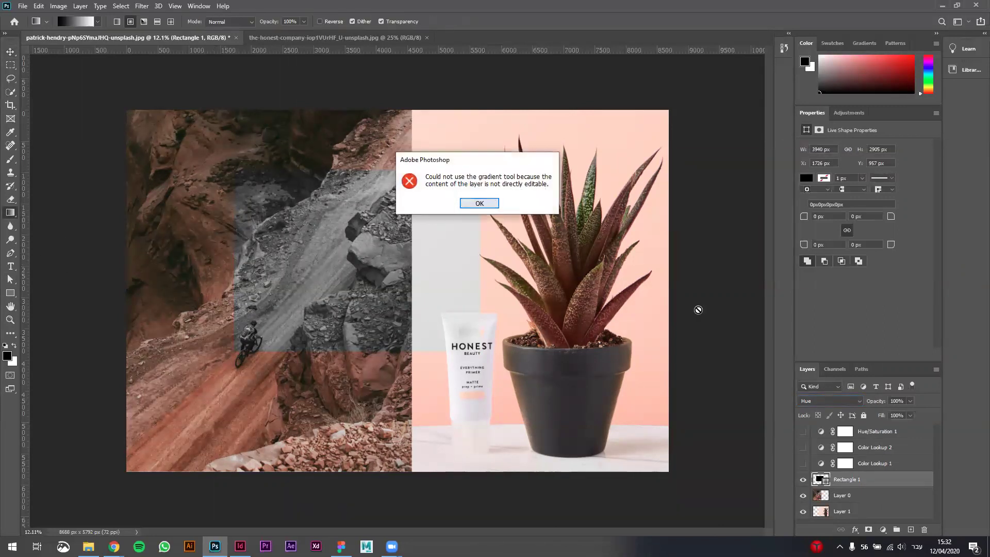
pyautogui.press('Return')
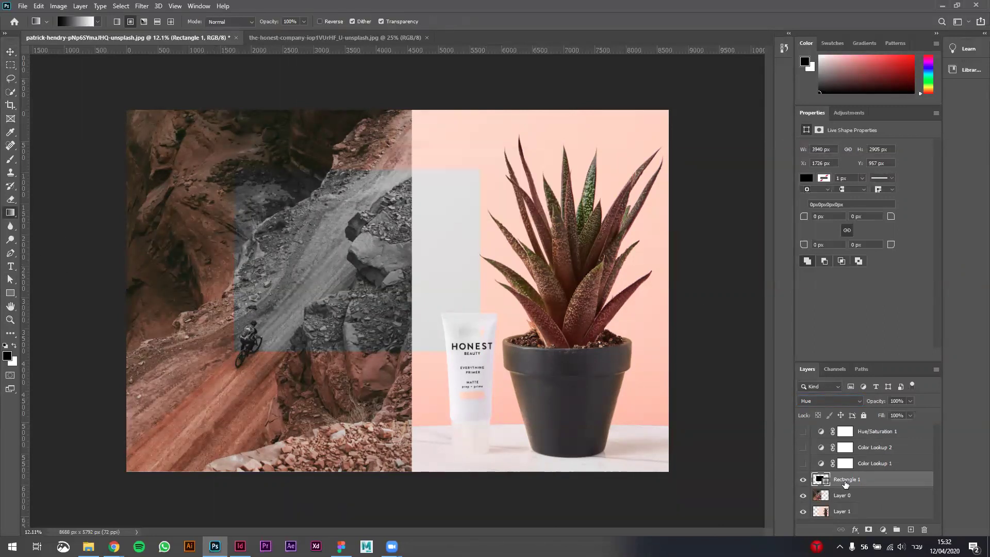
pyautogui.click(910, 530)
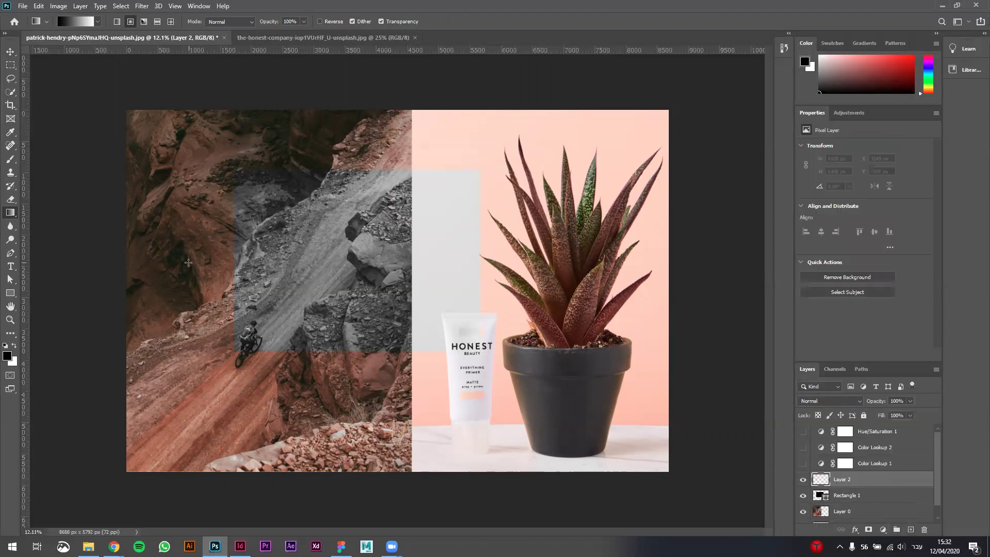
pyautogui.moveTo(191, 264); pyautogui.dragTo(373, 270)
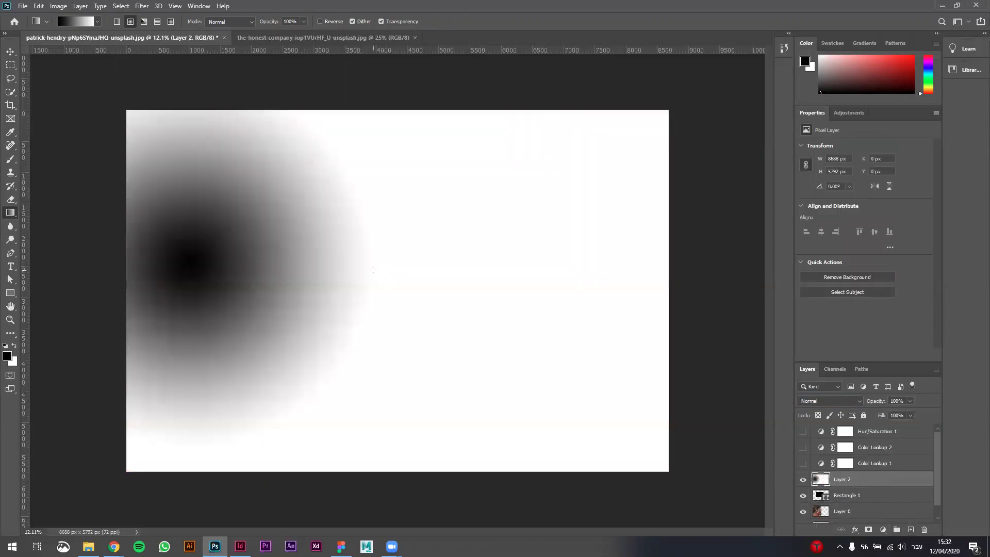
# Step: Hide the gradient Layer 2 to compare it with Rectangle 1, show it again and set its blend mode to Hue
pyautogui.click(862, 496)
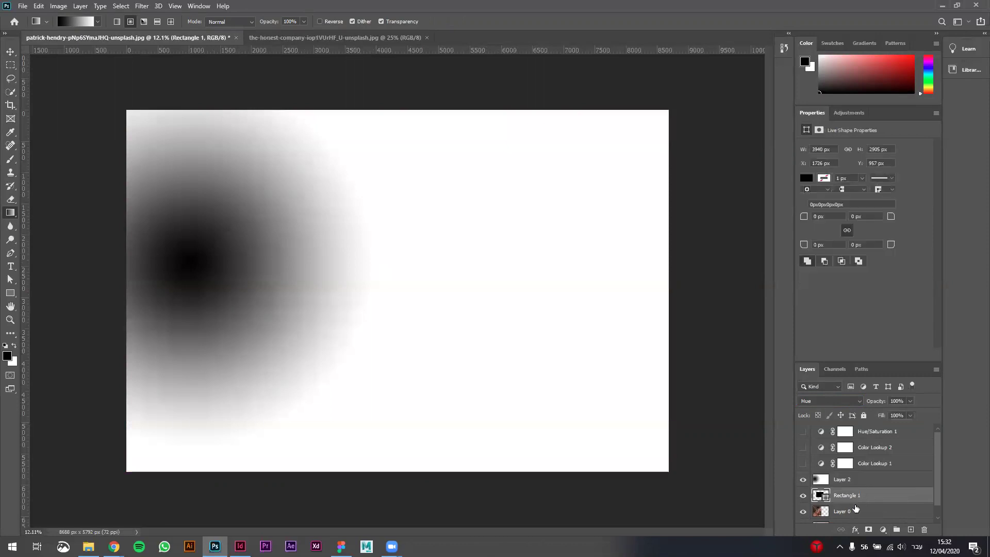
pyautogui.click(854, 510)
pyautogui.click(803, 480)
pyautogui.click(848, 480)
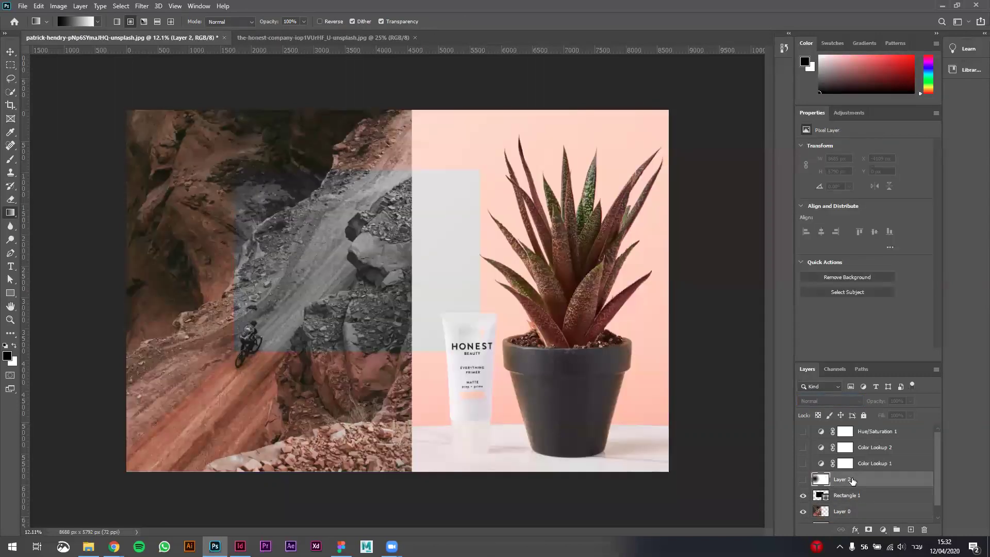
pyautogui.click(845, 496)
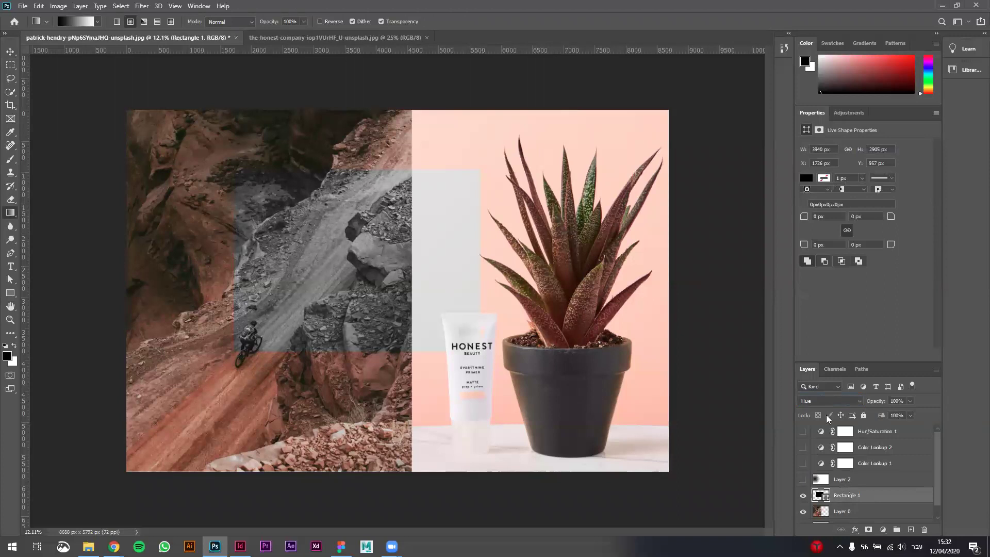
pyautogui.click(862, 483)
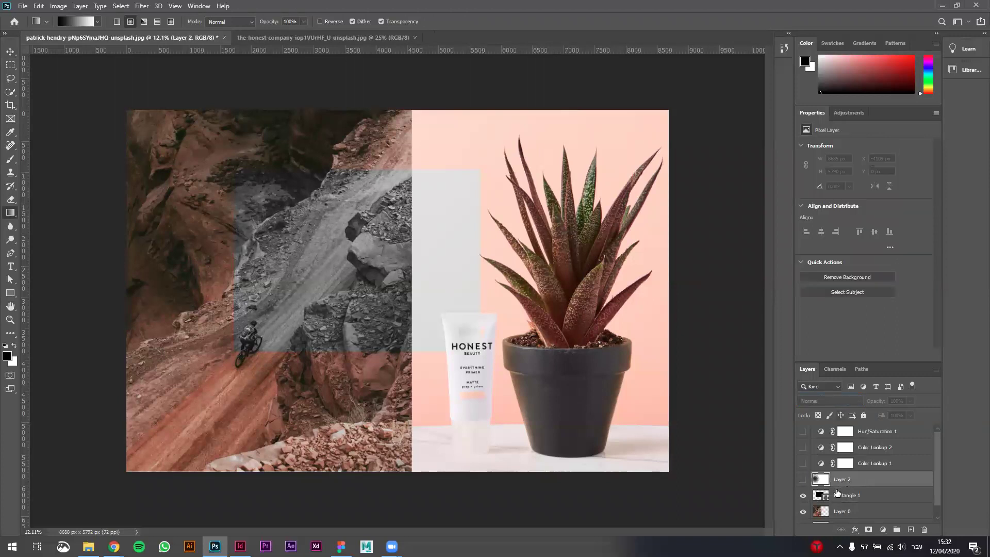
pyautogui.click(803, 479)
pyautogui.click(837, 401)
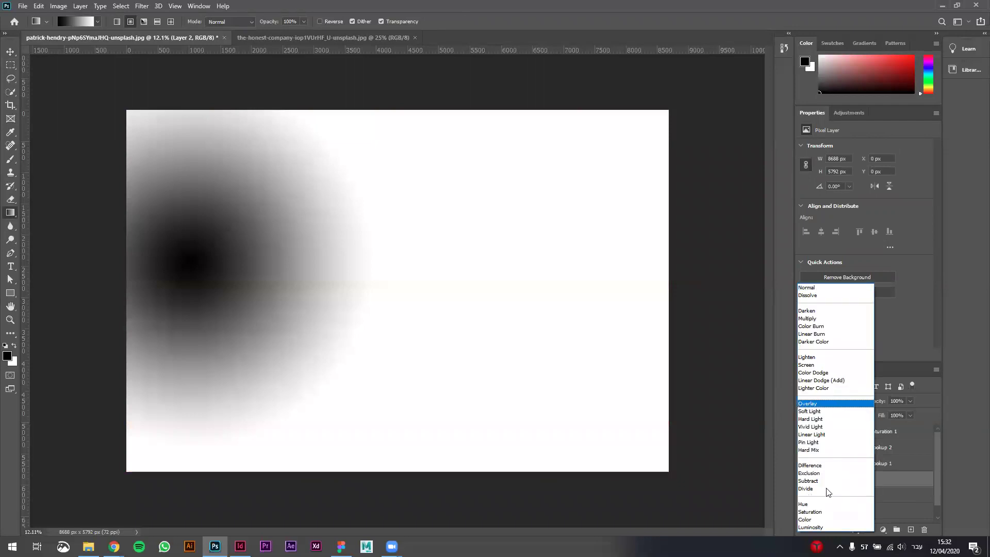
pyautogui.click(820, 504)
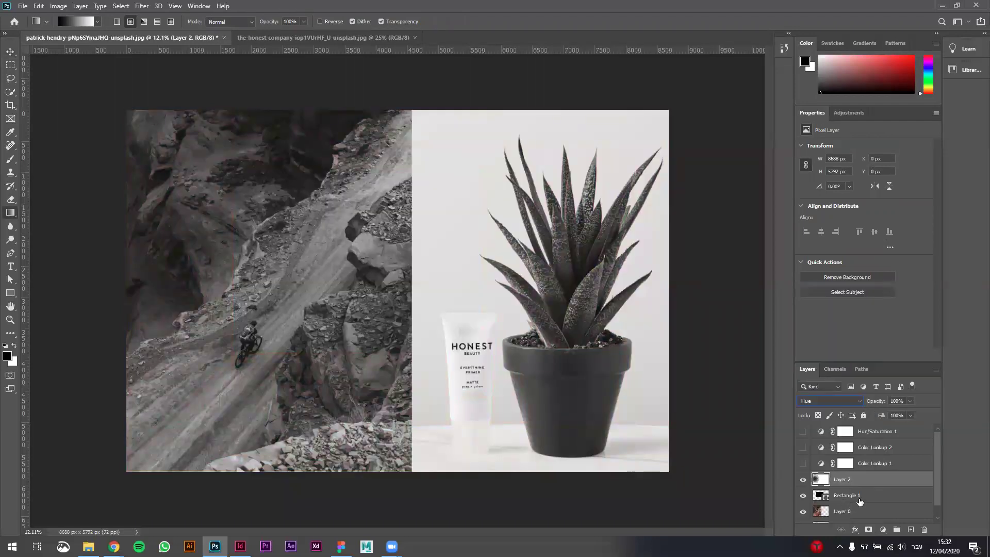
# Step: Hide Rectangle 1, move Layer 2 below it and delete both layers
pyautogui.click(860, 496)
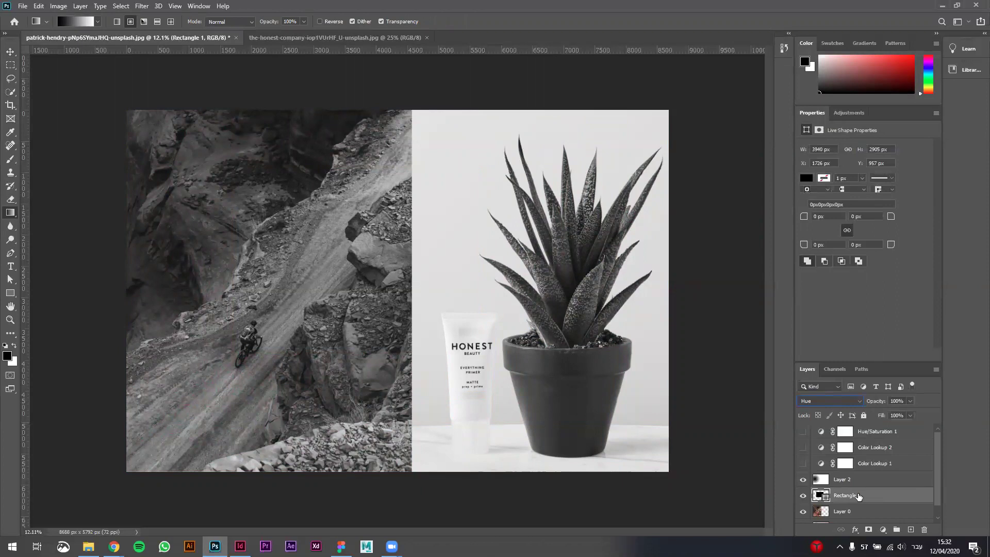
pyautogui.click(803, 495)
pyautogui.moveTo(848, 482); pyautogui.dragTo(856, 500)
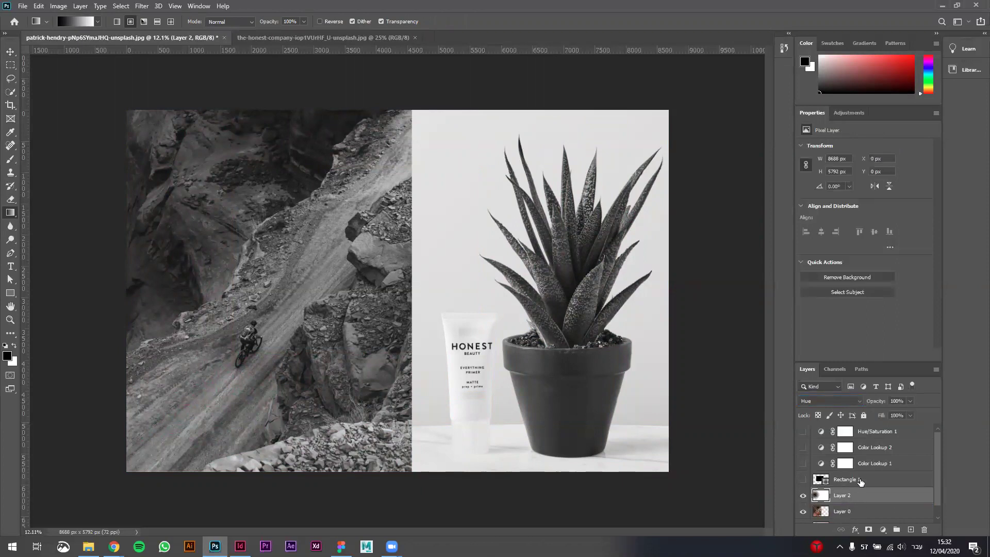
pyautogui.keyDown('shift'); pyautogui.click(860, 480); pyautogui.keyUp('shift')
pyautogui.press('Delete')
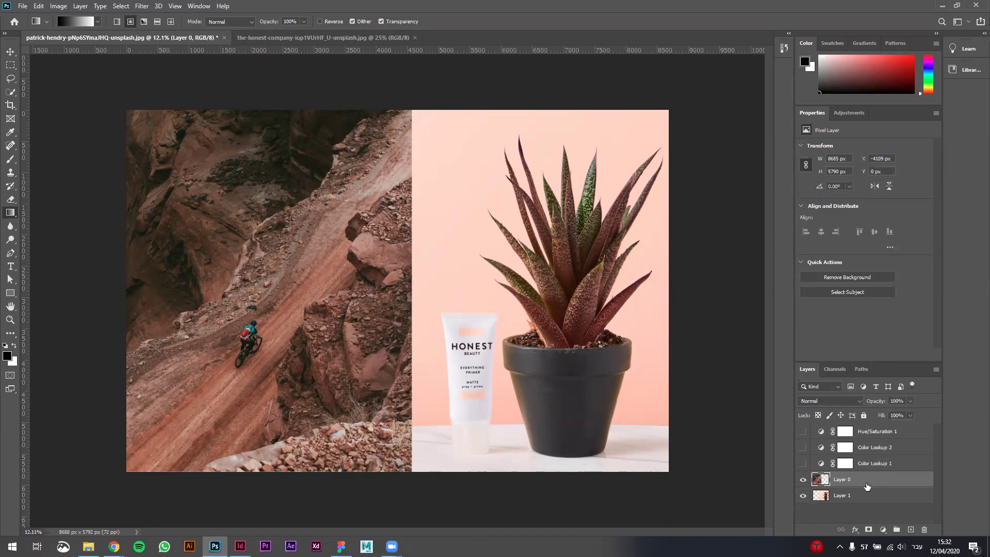
# Step: Browse the 3D LUT list of Color Lookup 1 and briefly preview the Color Lookup 1 and Hue/Saturation 1 layers on the photos
pyautogui.click(867, 464)
pyautogui.click(878, 149)
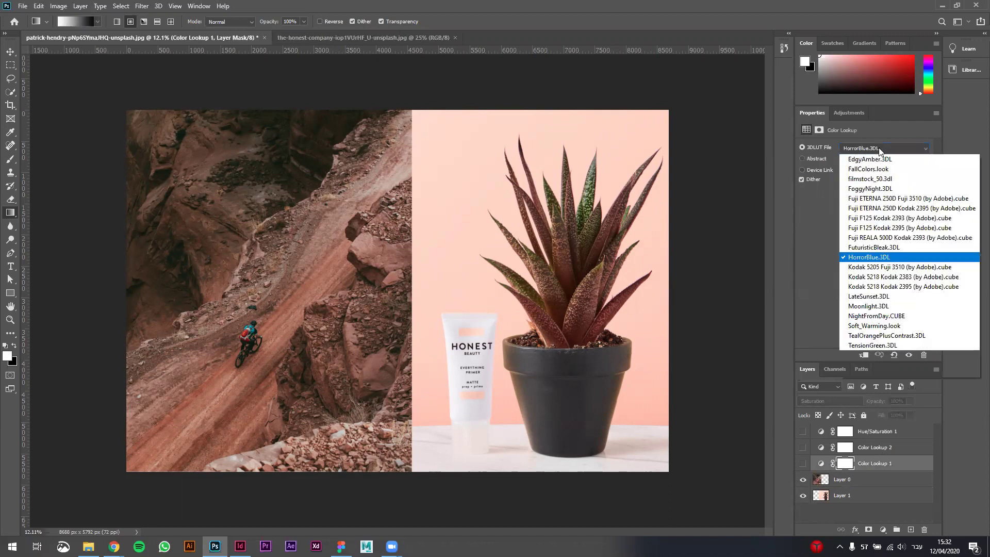
pyautogui.click(817, 249)
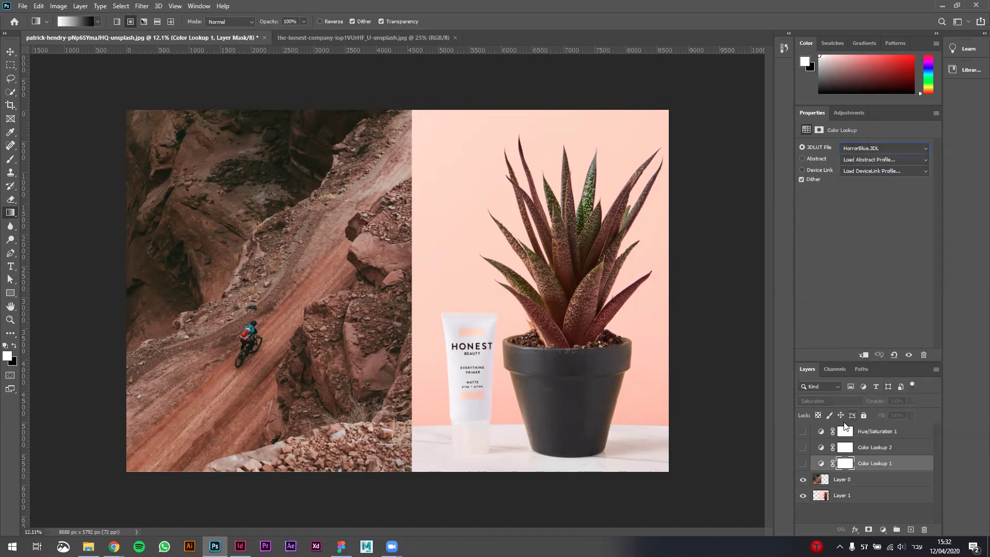
pyautogui.click(803, 464)
pyautogui.click(803, 463)
pyautogui.click(803, 431)
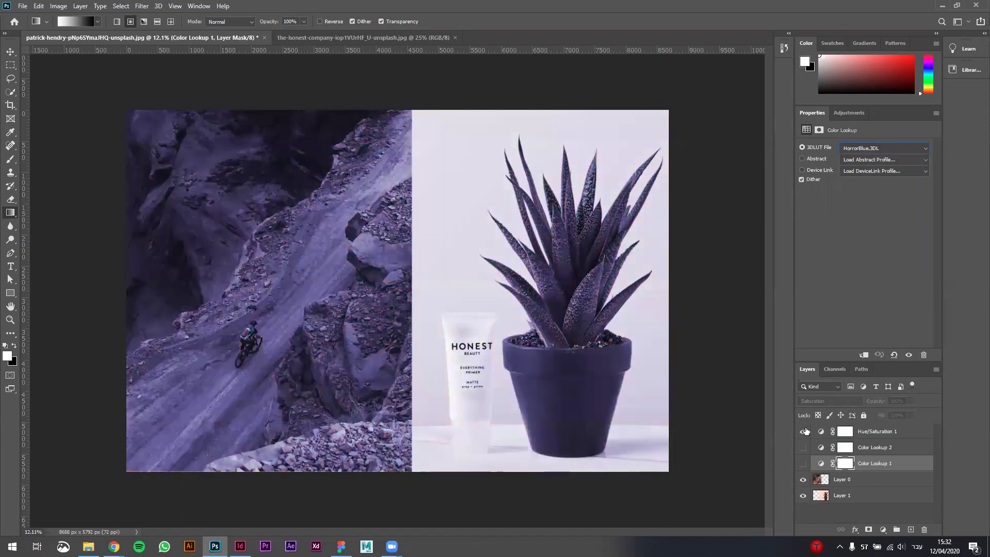
pyautogui.click(805, 431)
# Step: Delete the Hue/Saturation 1 and Color Lookup 2 adjustment layers
pyautogui.click(883, 443)
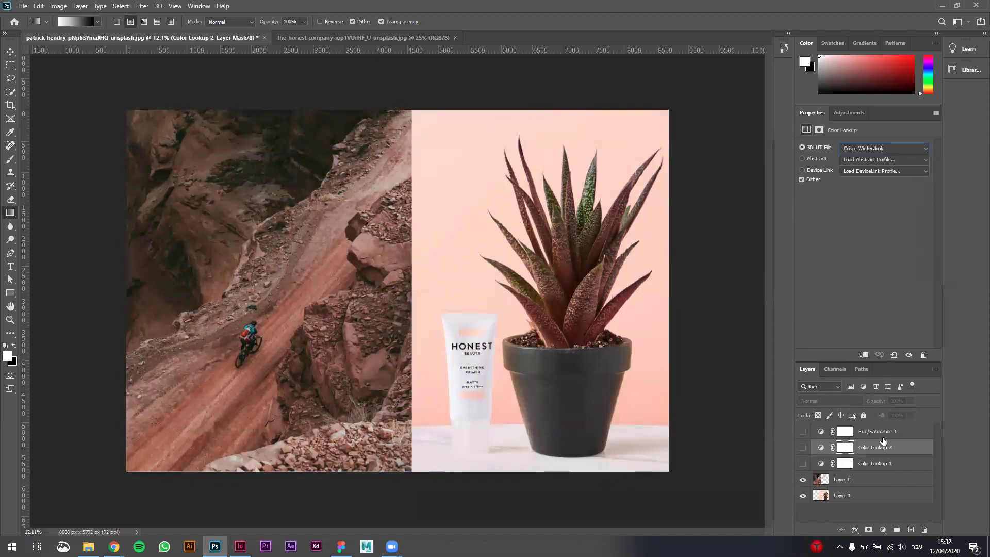
pyautogui.click(881, 436)
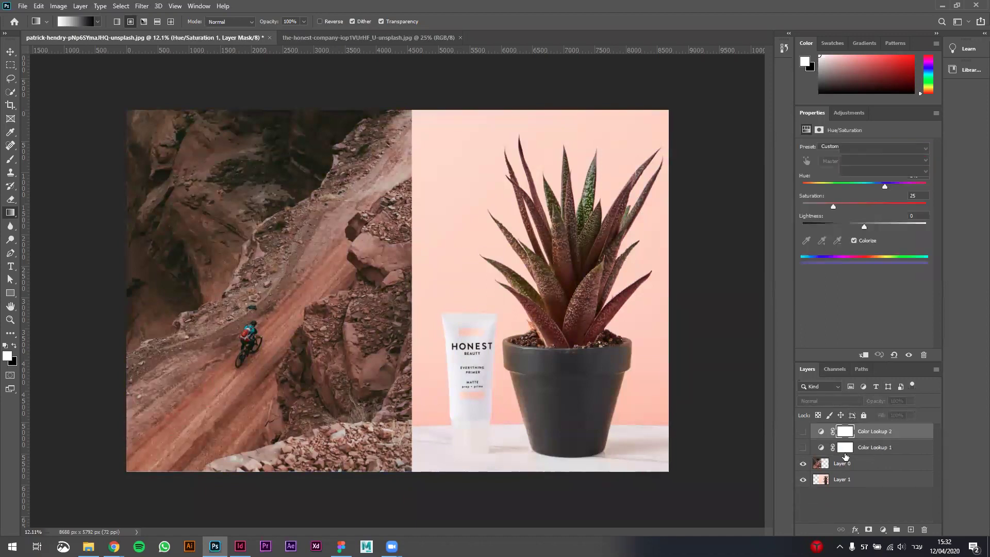
pyautogui.press('Delete')
pyautogui.press('Delete')
# Step: Load the LUT file FGCineTealOrange1.cube into Color Lookup 1 and make the layer visible
pyautogui.click(876, 148)
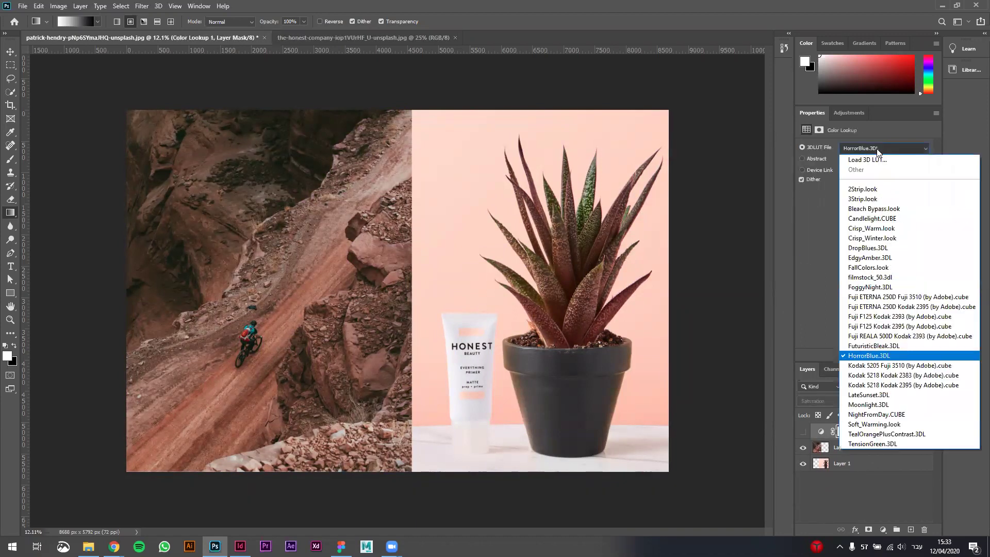
pyautogui.click(878, 160)
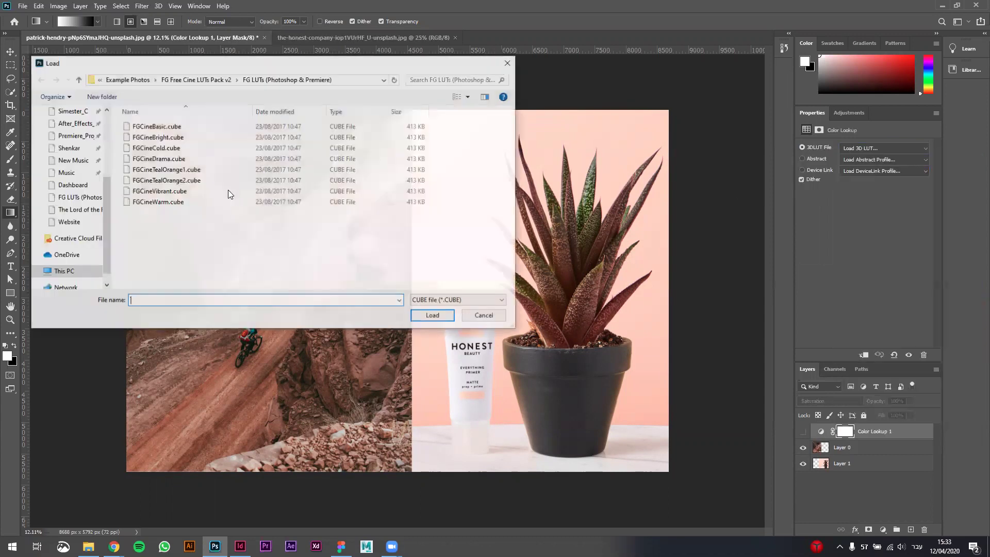
pyautogui.doubleClick(192, 169)
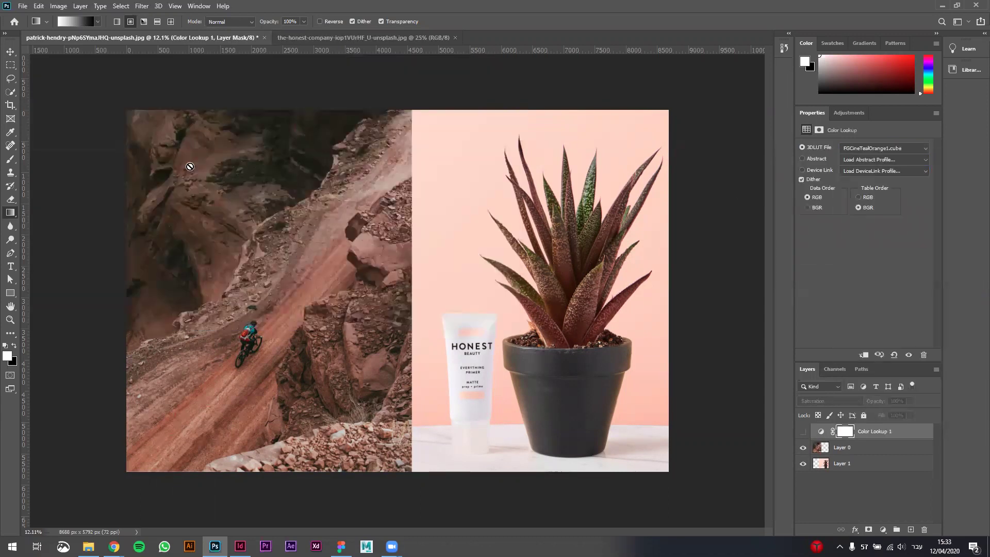
pyautogui.click(803, 432)
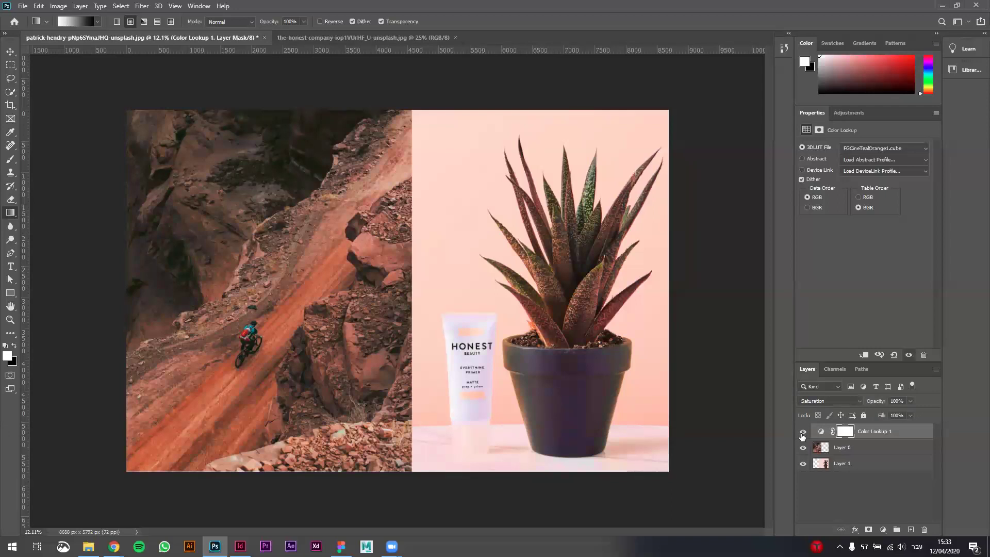
# Step: Try the Normal and Screen blend modes on Color Lookup 1 and set it to Overlay
pyautogui.click(837, 402)
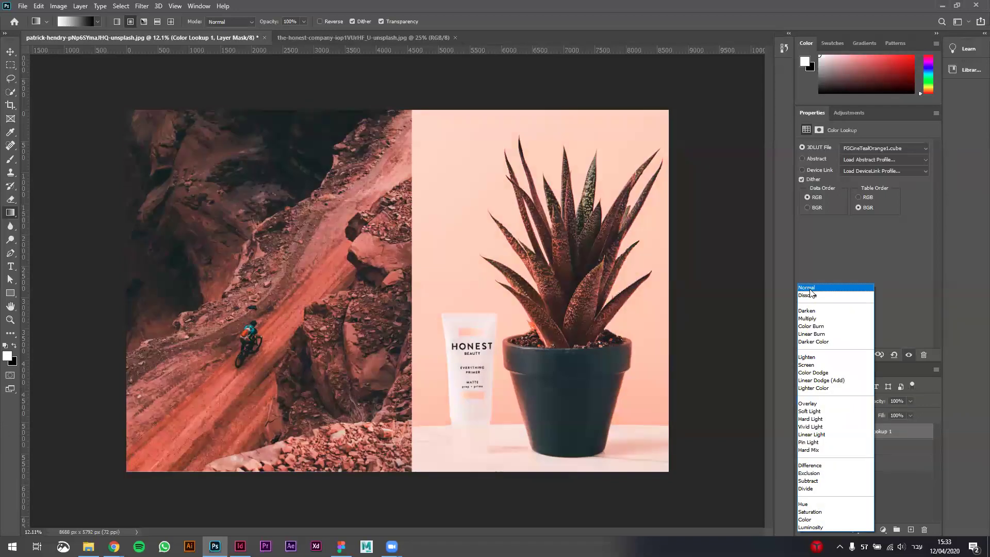
pyautogui.click(810, 290)
pyautogui.click(849, 401)
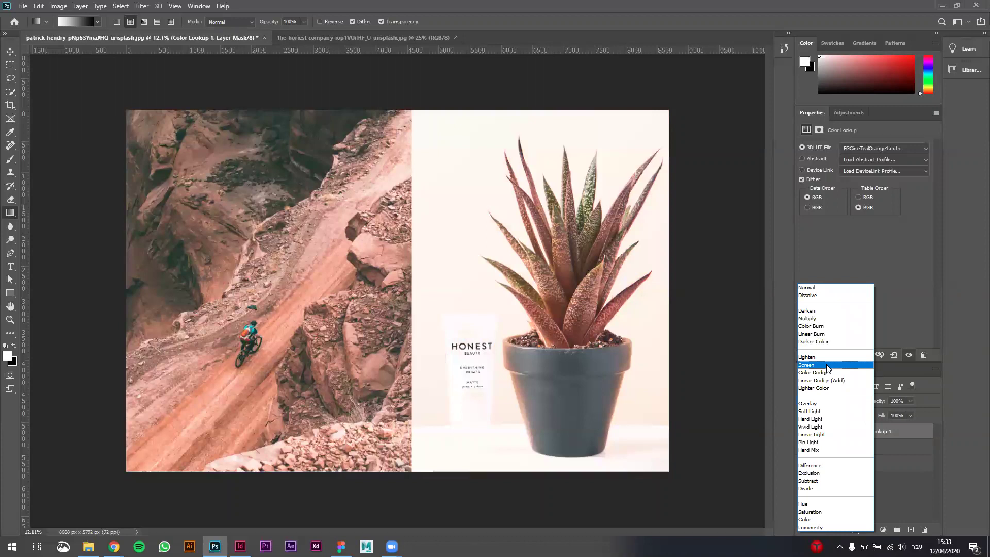
pyautogui.click(827, 366)
pyautogui.click(832, 396)
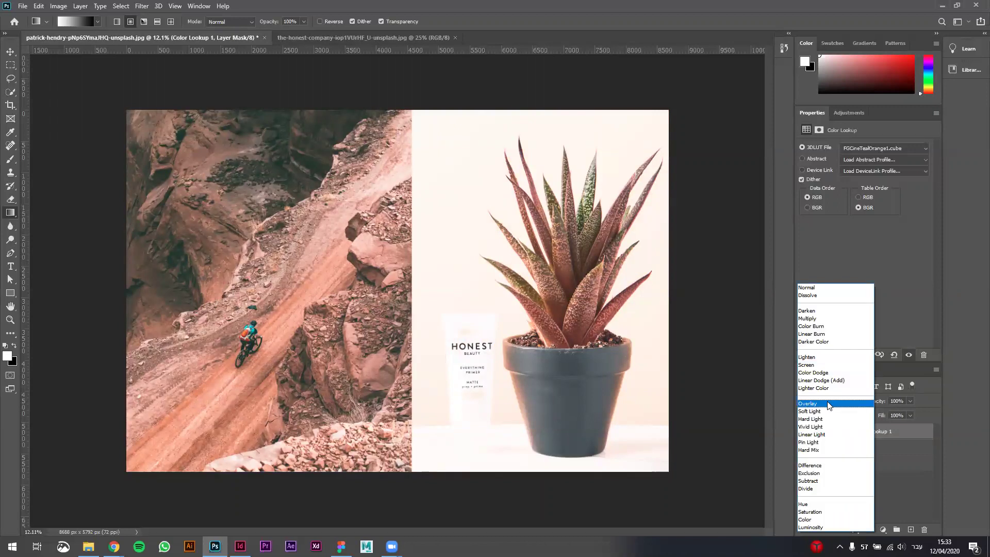
pyautogui.click(828, 404)
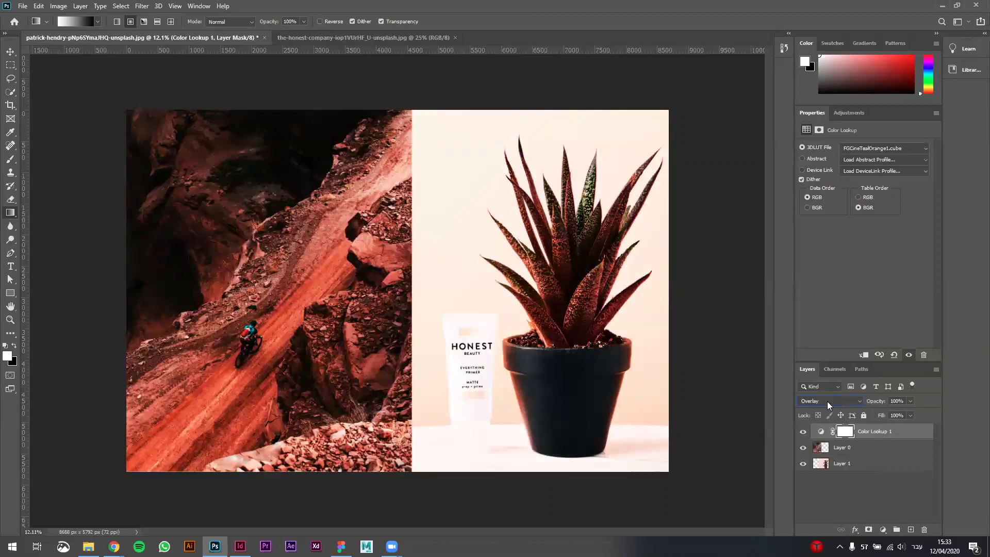
# Step: Reduce the opacity of Color Lookup 1 to soften the teal-orange grade and deselect the layer
pyautogui.click(909, 401)
pyautogui.moveTo(879, 414); pyautogui.dragTo(877, 414)
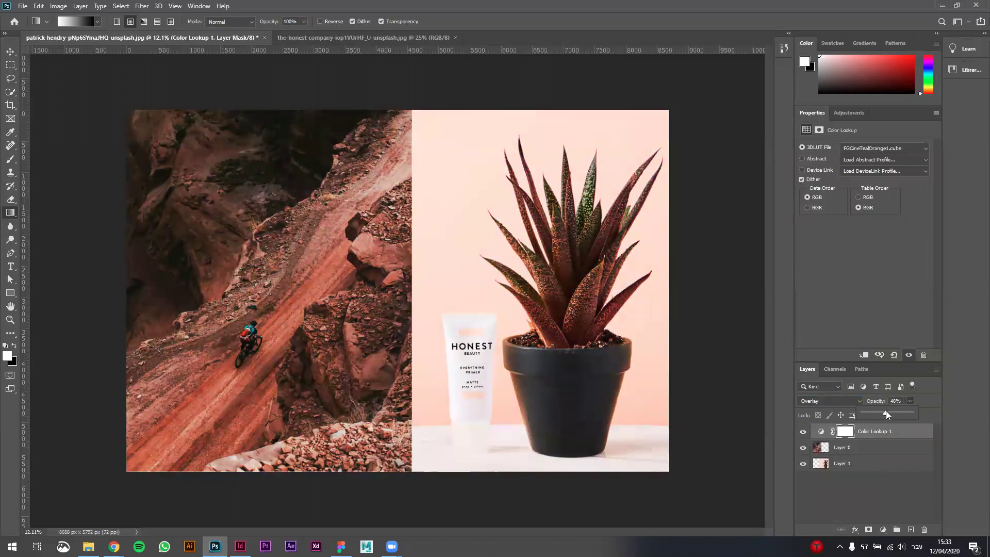
pyautogui.moveTo(888, 414); pyautogui.dragTo(892, 414)
pyautogui.click(871, 483)
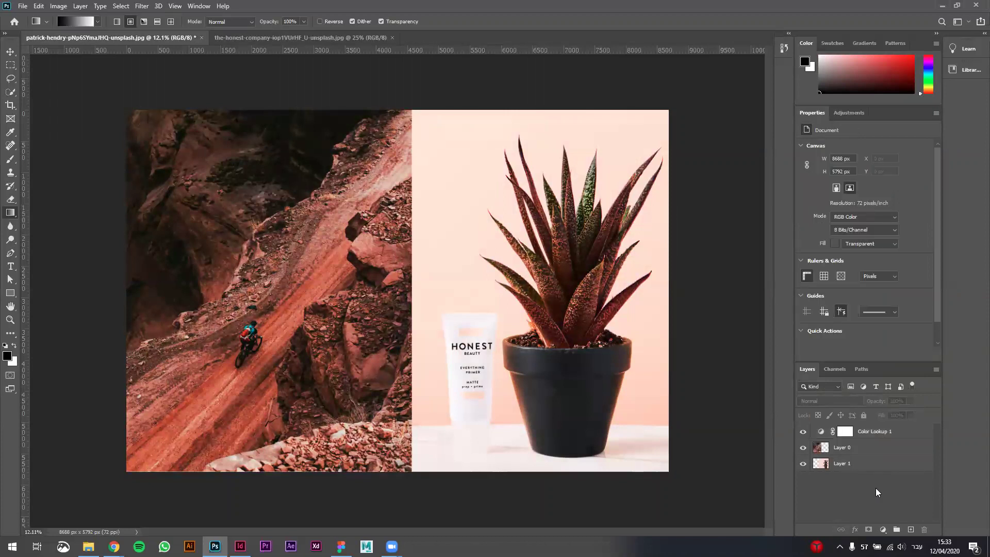